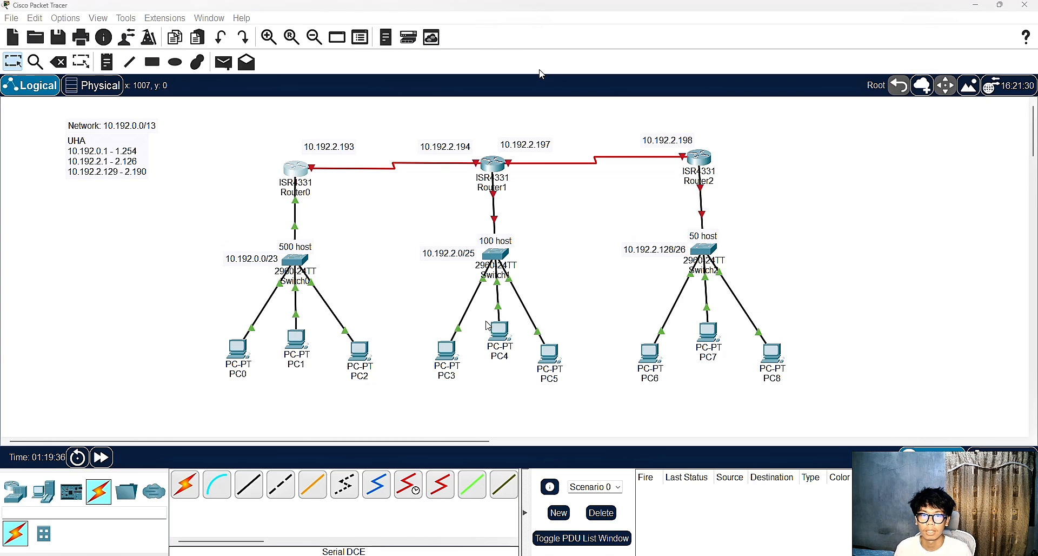
Open Router0's command line and enter privileged mode with en, then global configuration mode with conf t.
{"action": "left_click", "coordinate": [276, 181]}
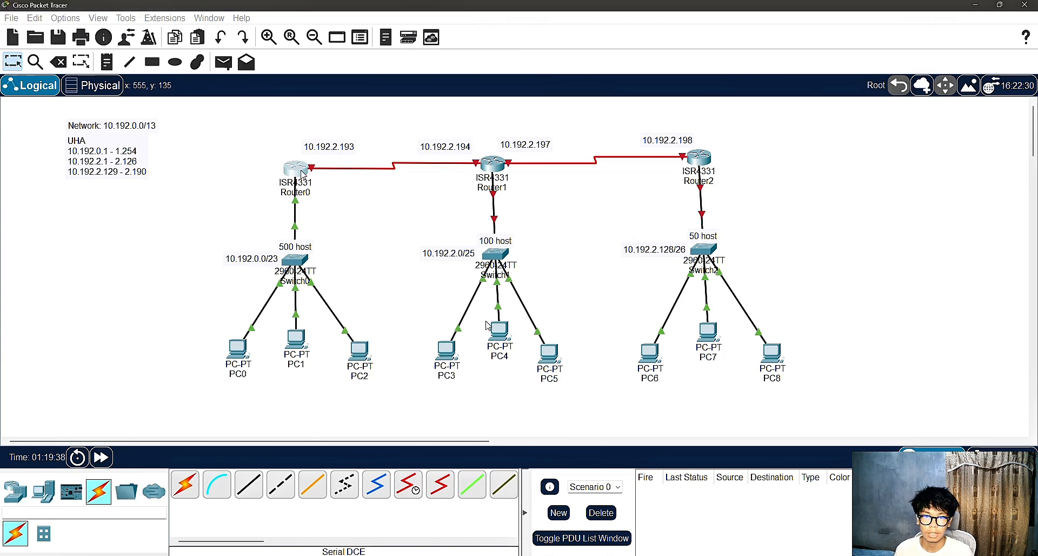
{"action": "left_click", "coordinate": [440, 452]}
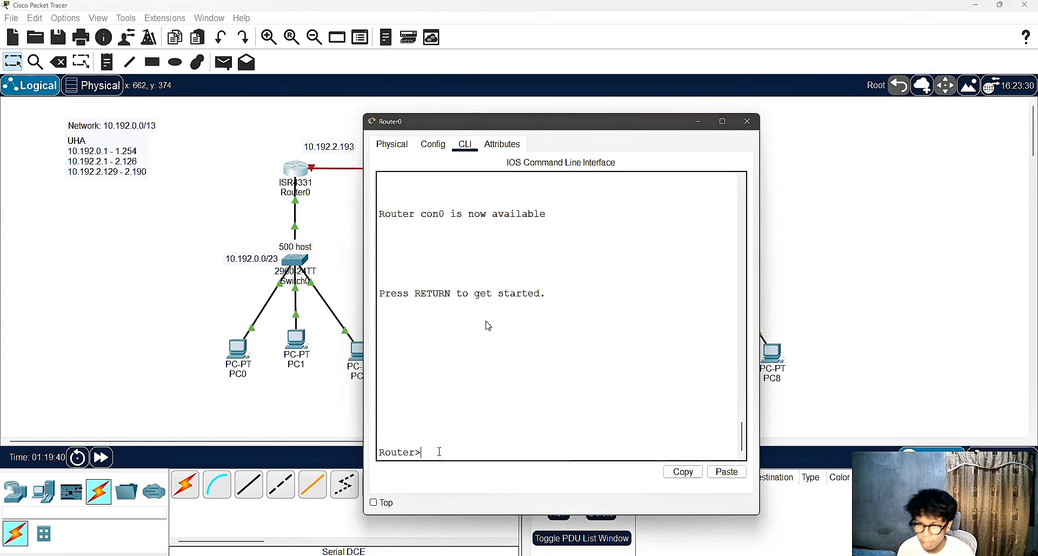
{"action": "type", "text": "en"}
{"action": "key", "text": "Return"}
{"action": "type", "text": "conf t"}
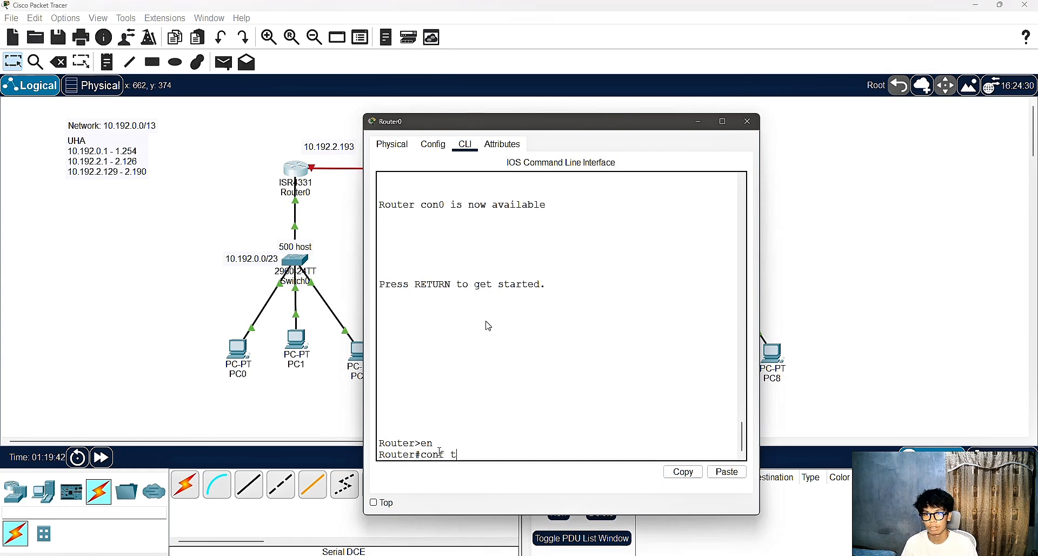
{"action": "key", "text": "Return"}
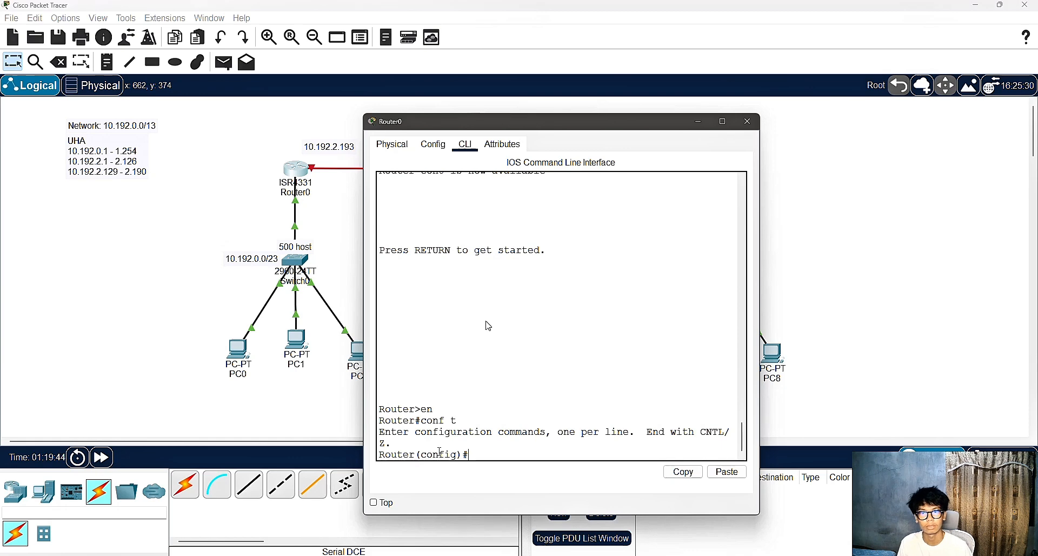
Exclude the address 10.192.1.254 from DHCP assignment on Router0 with ip dhcp excluded-address.
{"action": "type", "text": "i"}
{"action": "type", "text": "p dh"}
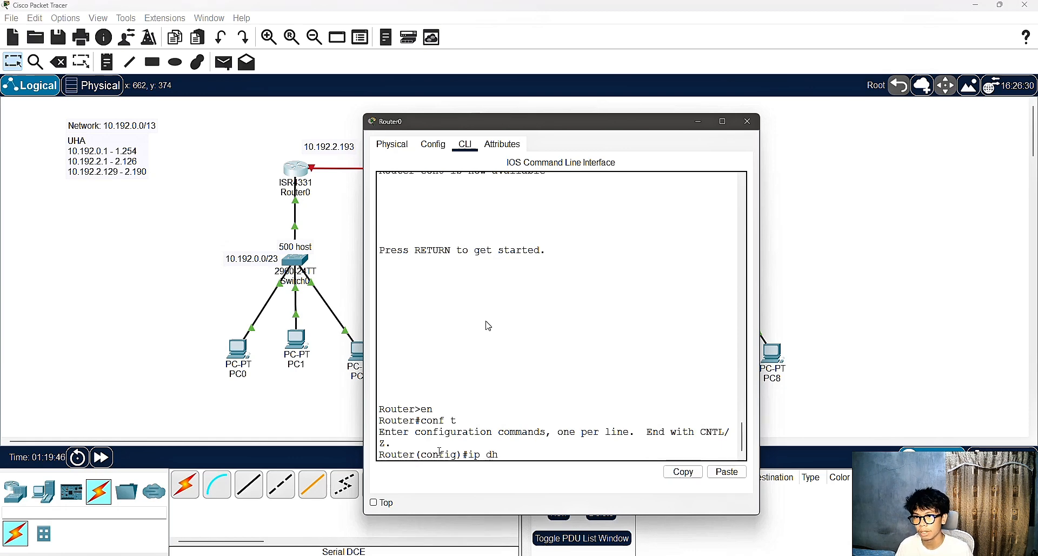
{"action": "type", "text": "cp ex"}
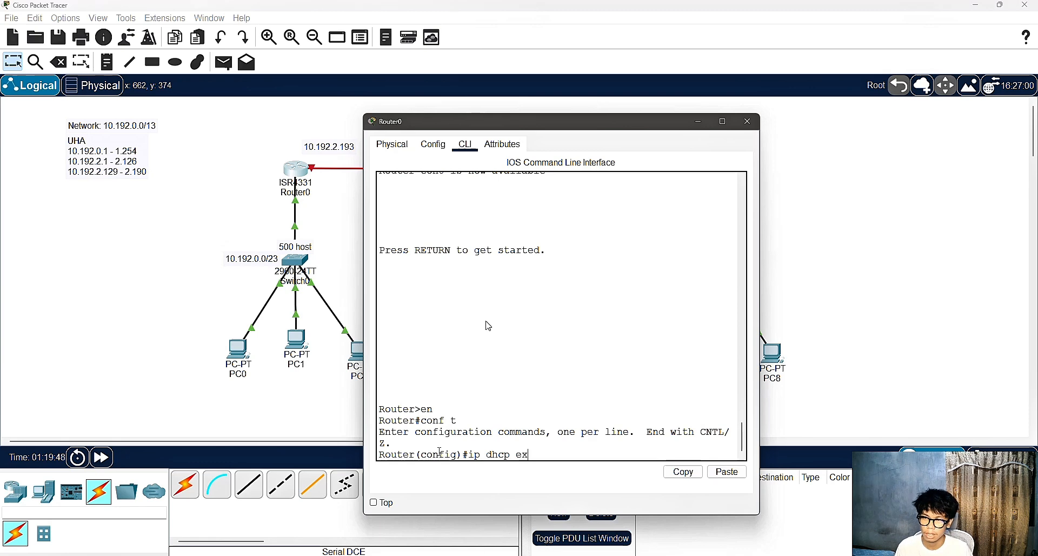
{"action": "type", "text": "clued"}
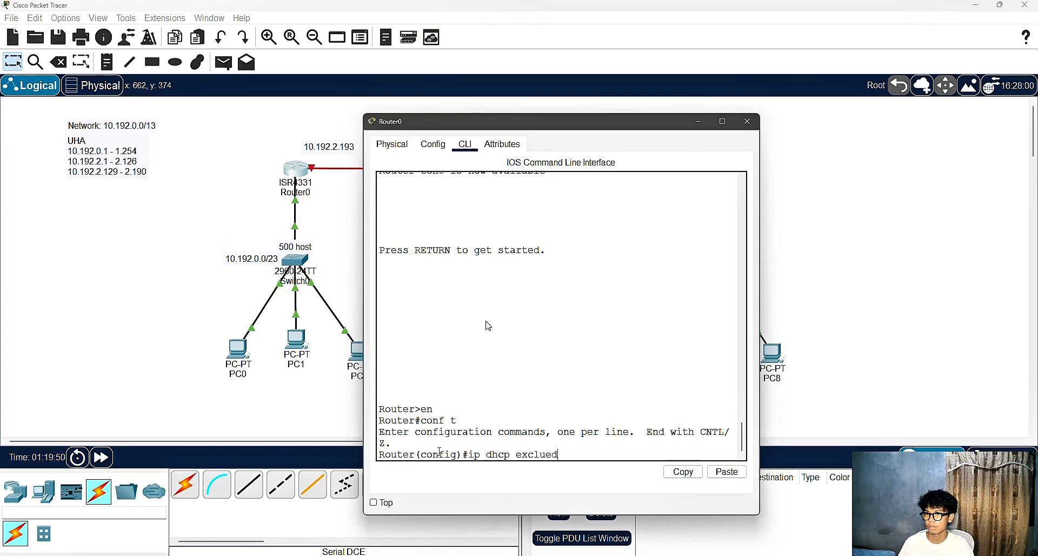
{"action": "key", "text": "BackSpace"}
{"action": "key", "text": "BackSpace"}
{"action": "type", "text": "ded-ad"}
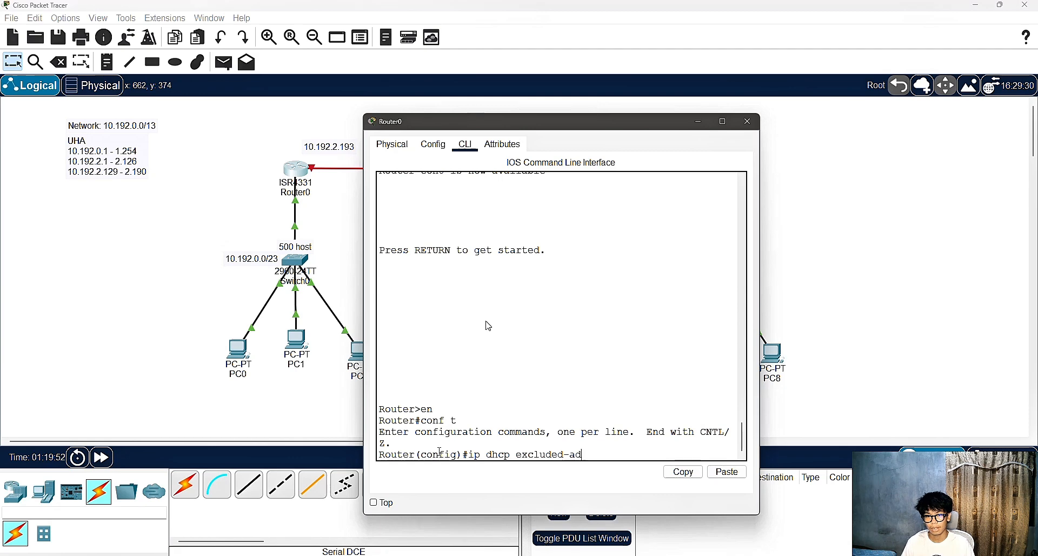
{"action": "type", "text": "dress 1"}
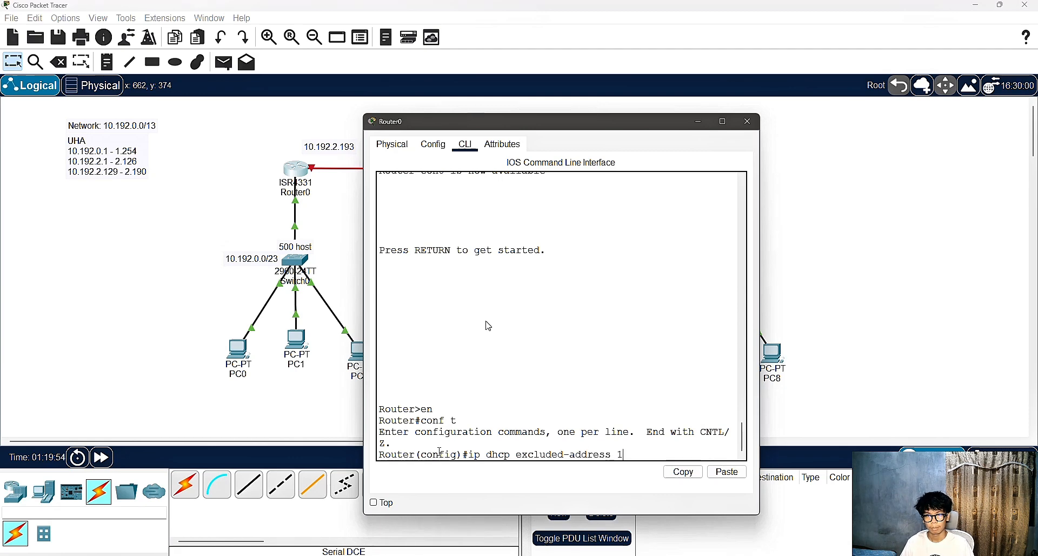
{"action": "type", "text": "0.192."}
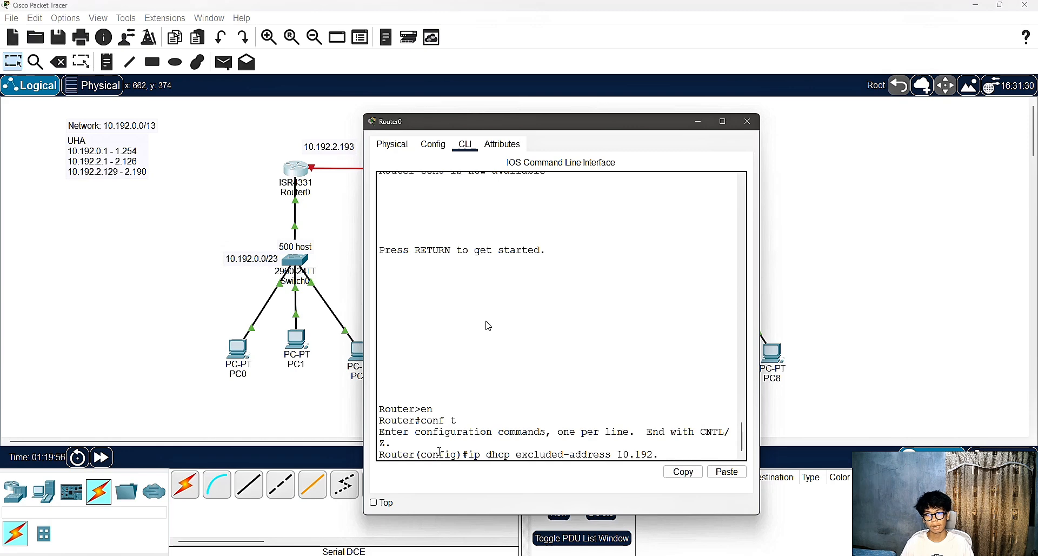
{"action": "type", "text": "1."}
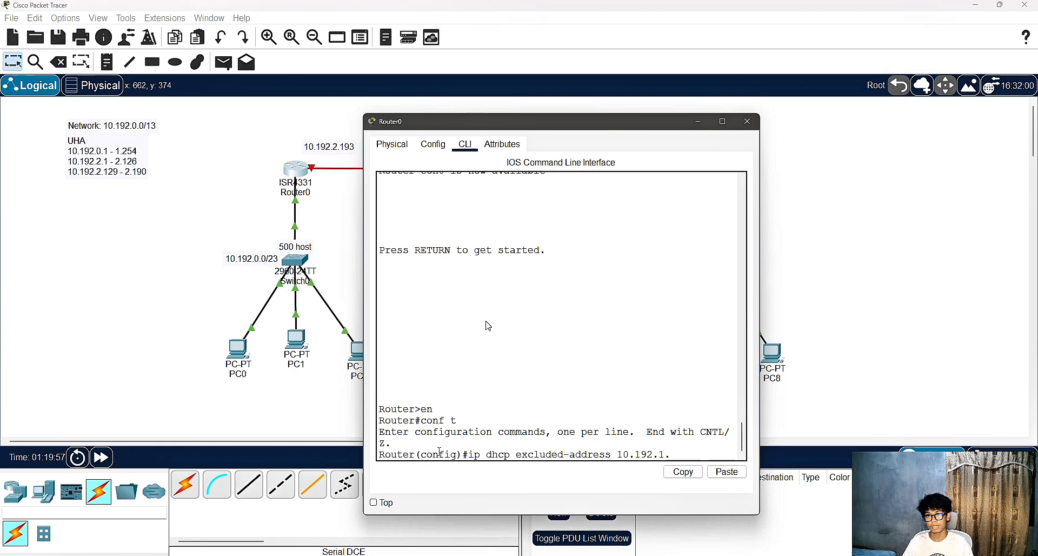
{"action": "type", "text": "254"}
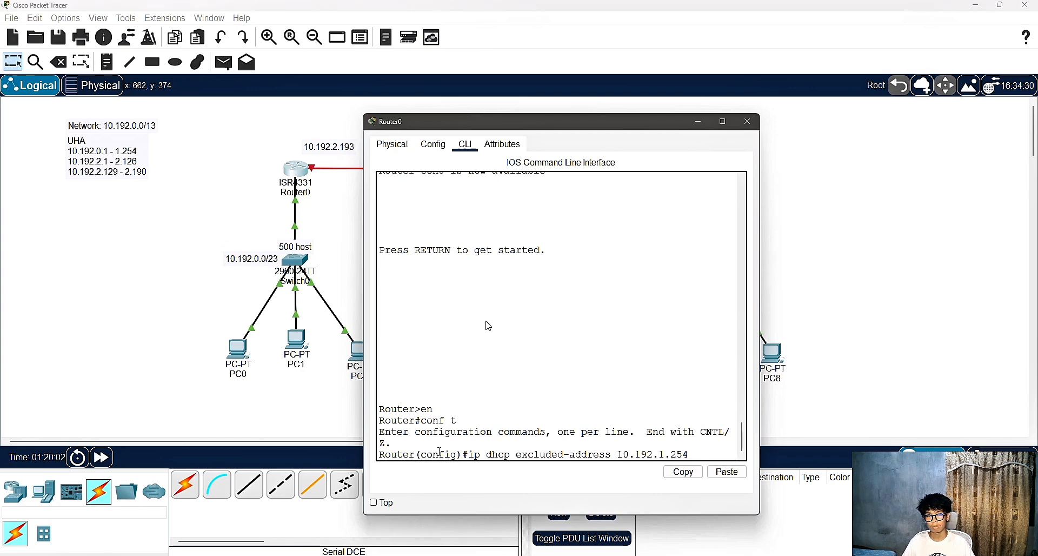
{"action": "key", "text": "Return"}
Create a DHCP pool named 500_POOL on Router0 for the 500-host LAN.
{"action": "type", "text": "ip dhcp"}
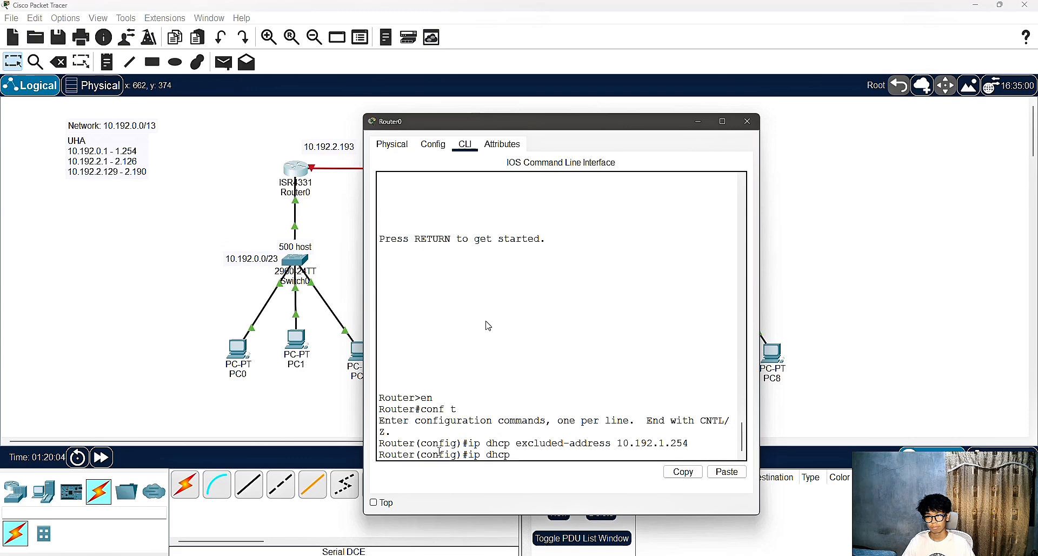
{"action": "type", "text": " pool"}
{"action": "key", "text": "Caps_Lock"}
{"action": "type", "text": "5"}
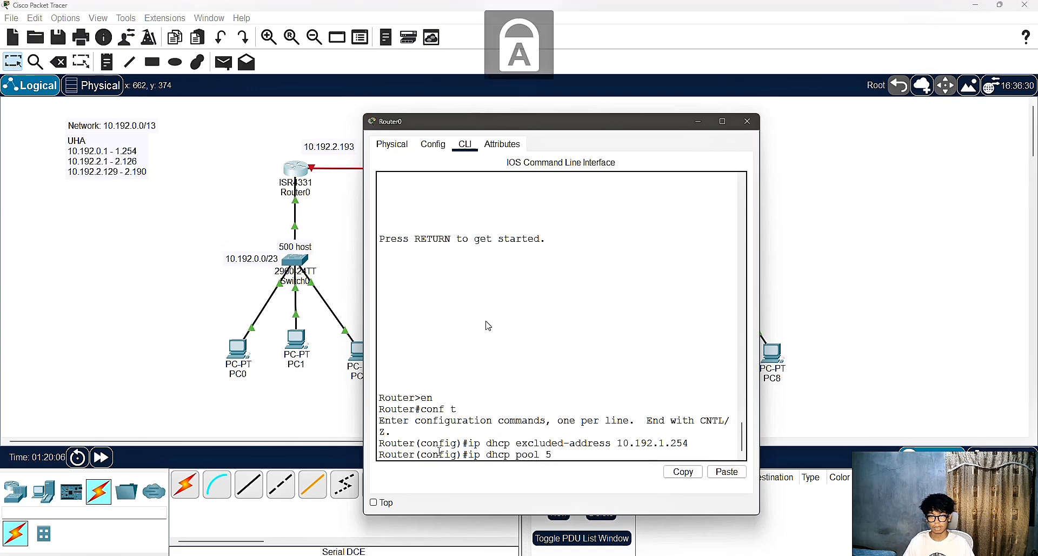
{"action": "type", "text": "50"}
{"action": "key", "text": "BackSpace"}
{"action": "key", "text": "BackSpace"}
{"action": "key", "text": "Caps_Lock"}
{"action": "type", "text": "00"}
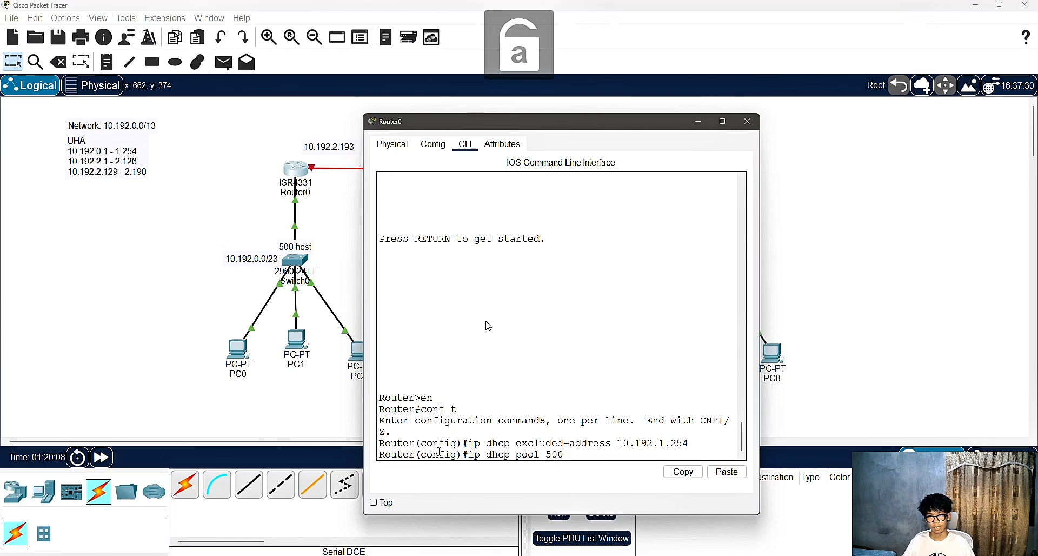
{"action": "key", "text": "Caps_Lock"}
{"action": "type", "text": "_POOL"}
{"action": "key", "text": "Caps_Lock"}
{"action": "key", "text": "Return"}
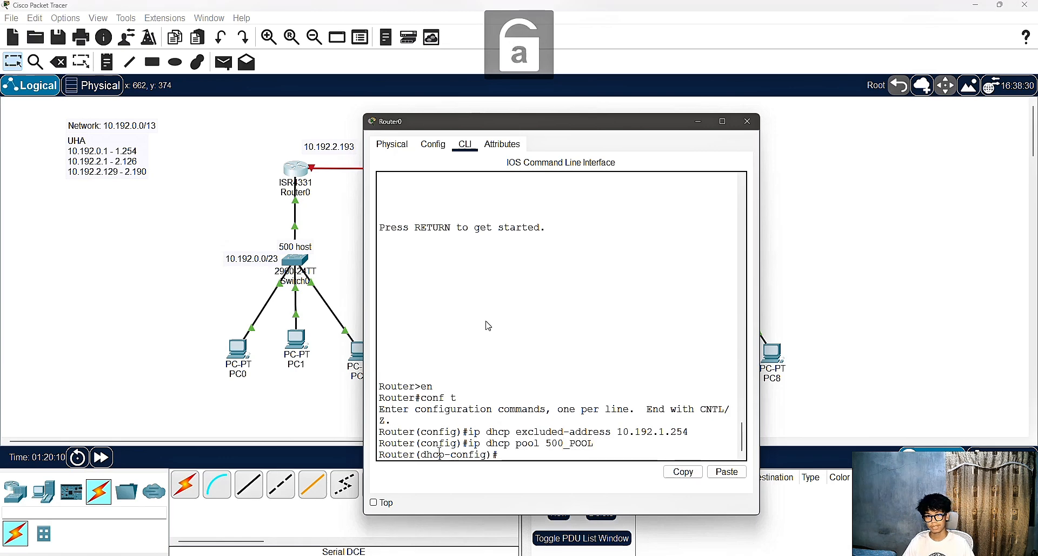
Set the 500_POOL network to 10.192.0.0 with subnet mask 255.255.254.0.
{"action": "type", "text": "network"}
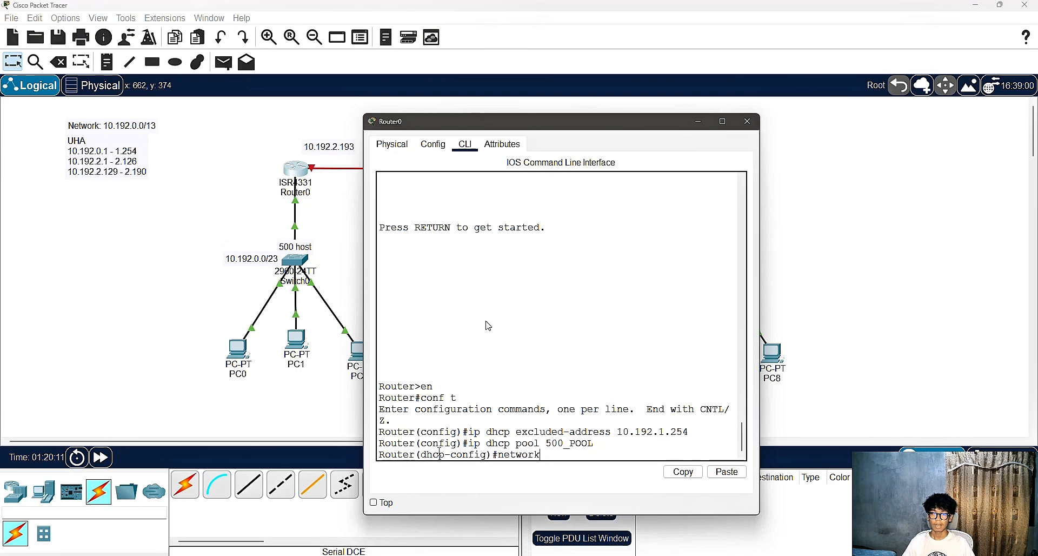
{"action": "type", "text": " 10,192"}
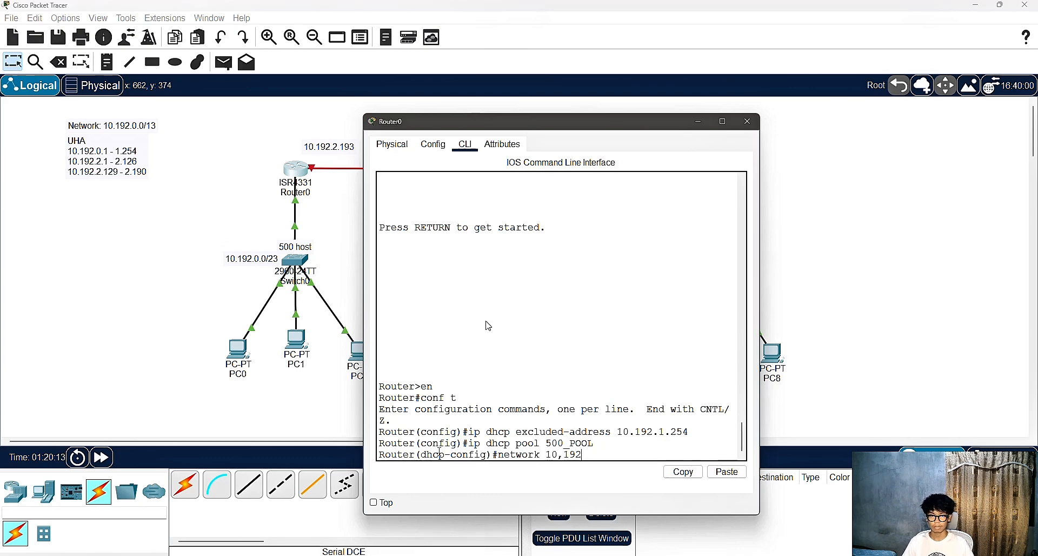
{"action": "key", "text": "BackSpace"}
{"action": "key", "text": "BackSpace"}
{"action": "key", "text": "BackSpace"}
{"action": "key", "text": "BackSpace"}
{"action": "type", "text": ".192."}
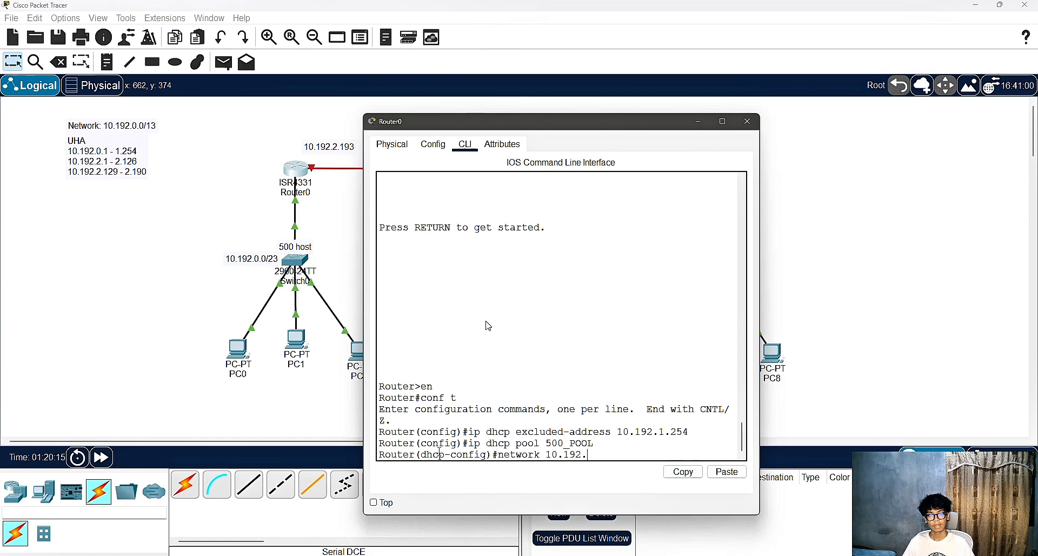
{"action": "type", "text": "0.0 255"}
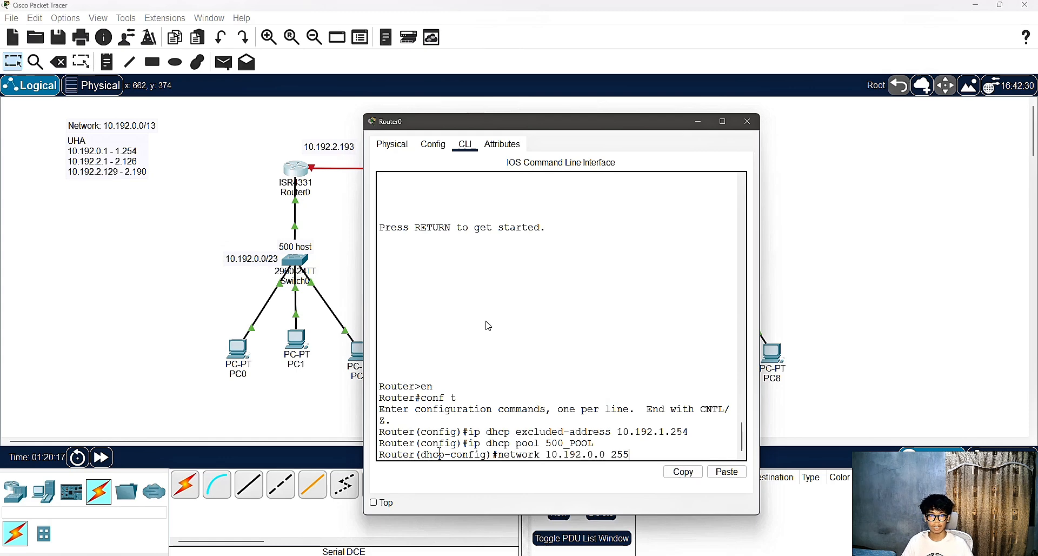
{"action": "type", "text": ".255.254.0"}
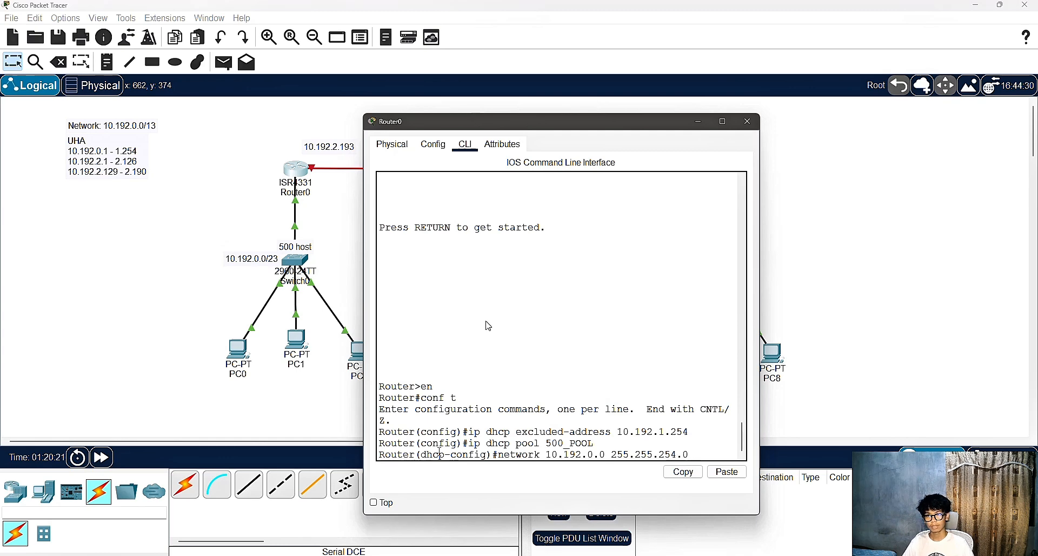
{"action": "key", "text": "Return"}
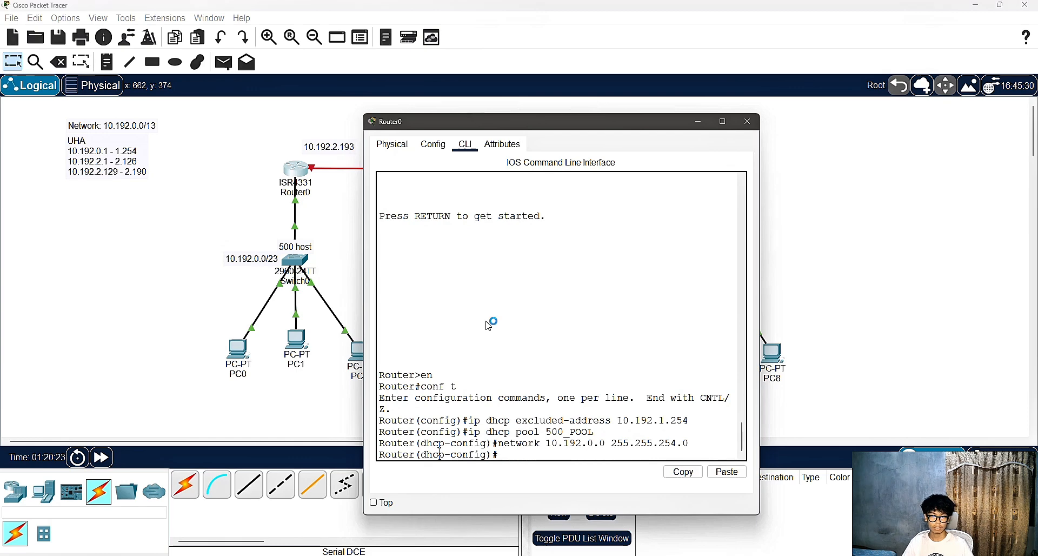
Set the 500_POOL default router to 10.192.1.254 and exit to global configuration mode.
{"action": "type", "text": "defaul"}
{"action": "key", "text": "Tab"}
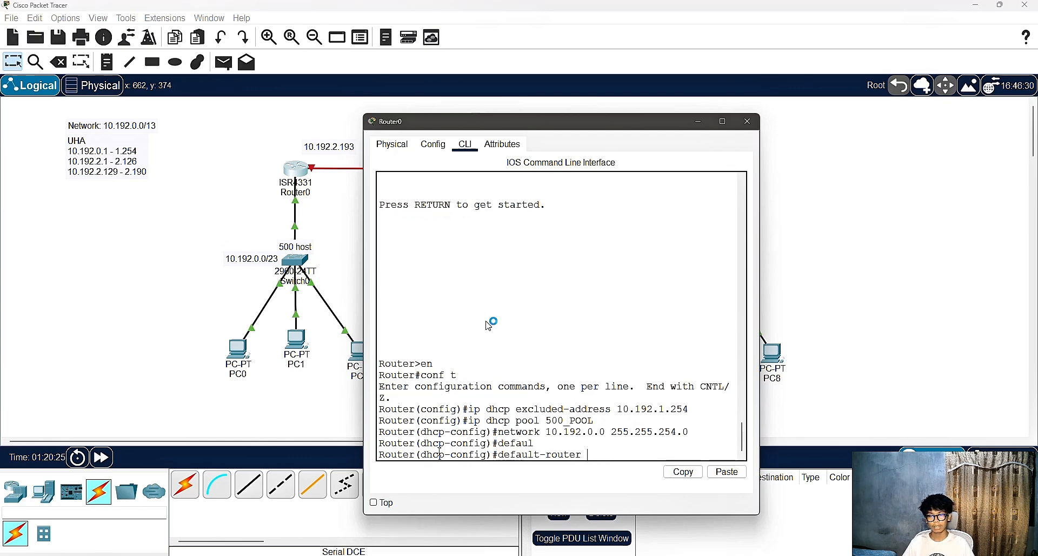
{"action": "type", "text": "10.192"}
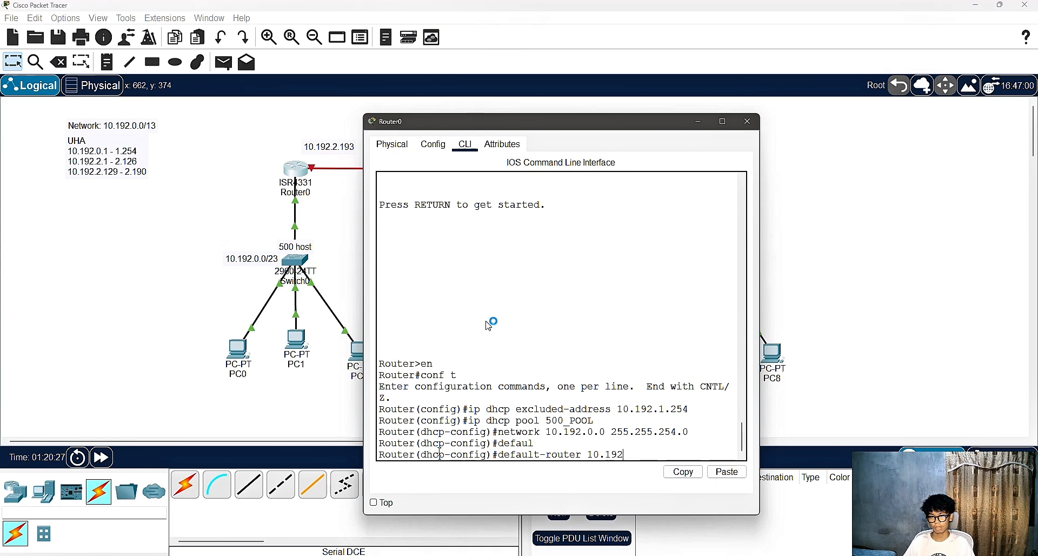
{"action": "type", "text": ".1.254"}
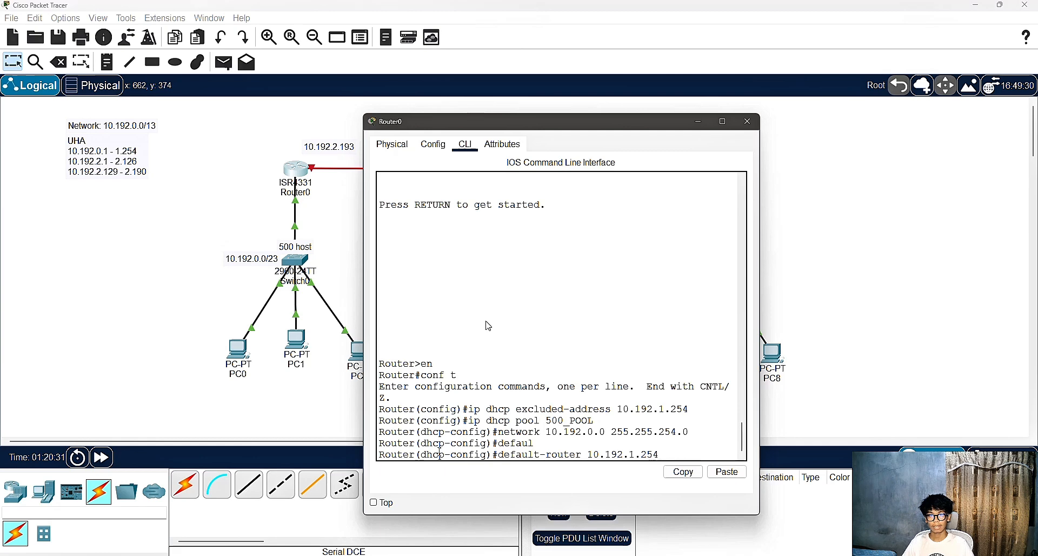
{"action": "key", "text": "Return"}
{"action": "key", "text": "Return"}
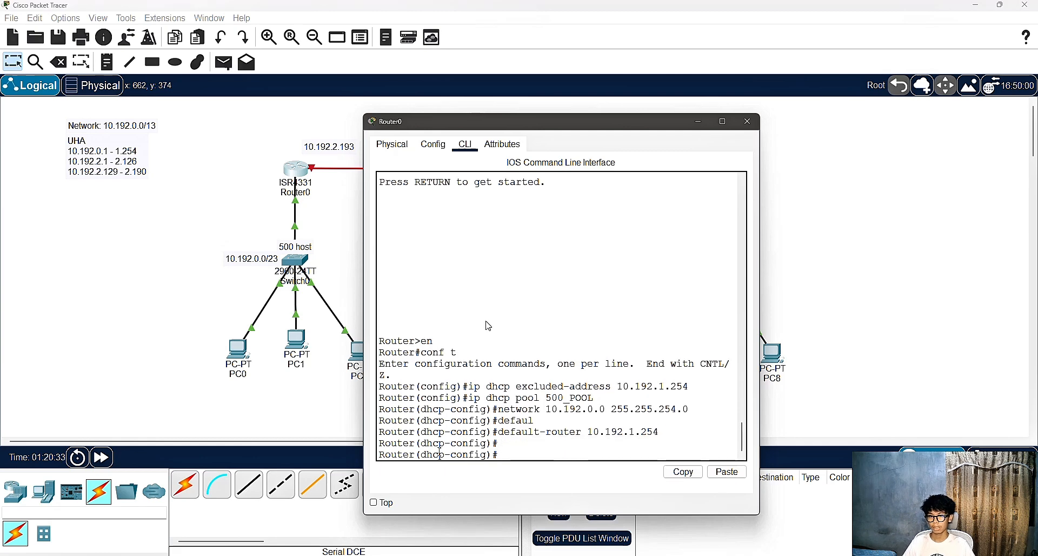
{"action": "type", "text": "exit"}
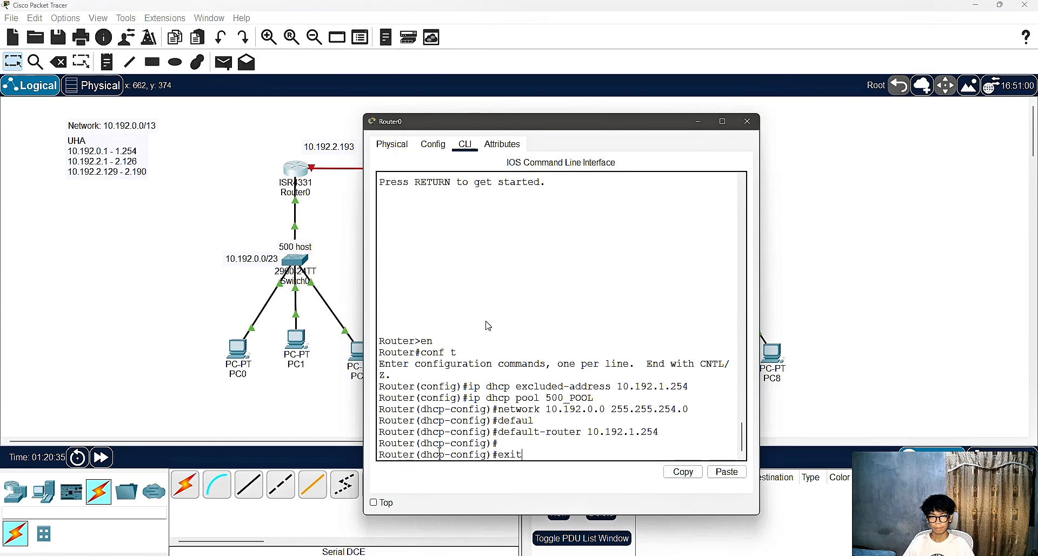
{"action": "key", "text": "Return"}
{"action": "key", "text": "Return"}
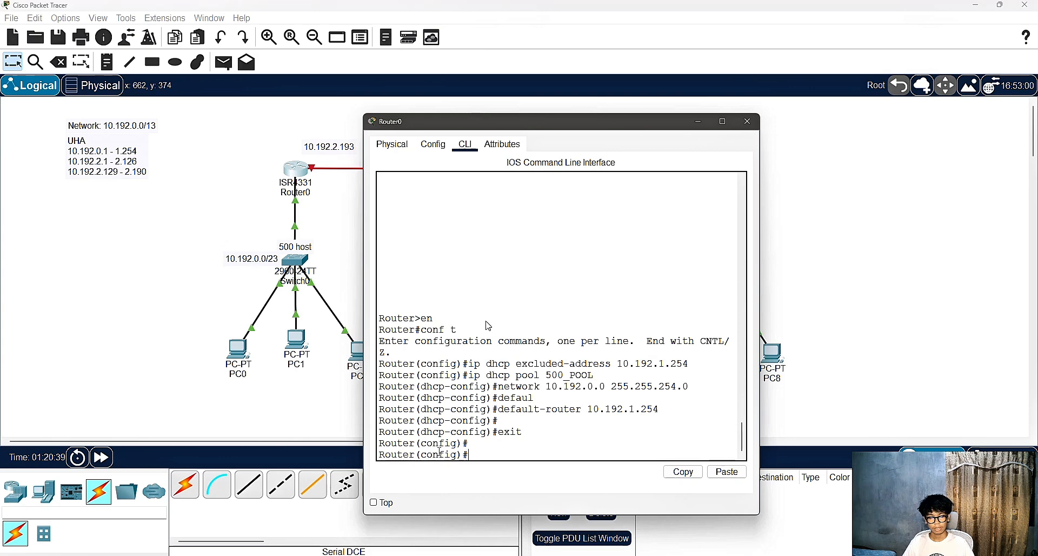
Enter interface configuration for gigabitEthernet 0/0/0 on Router0.
{"action": "type", "text": "interface"}
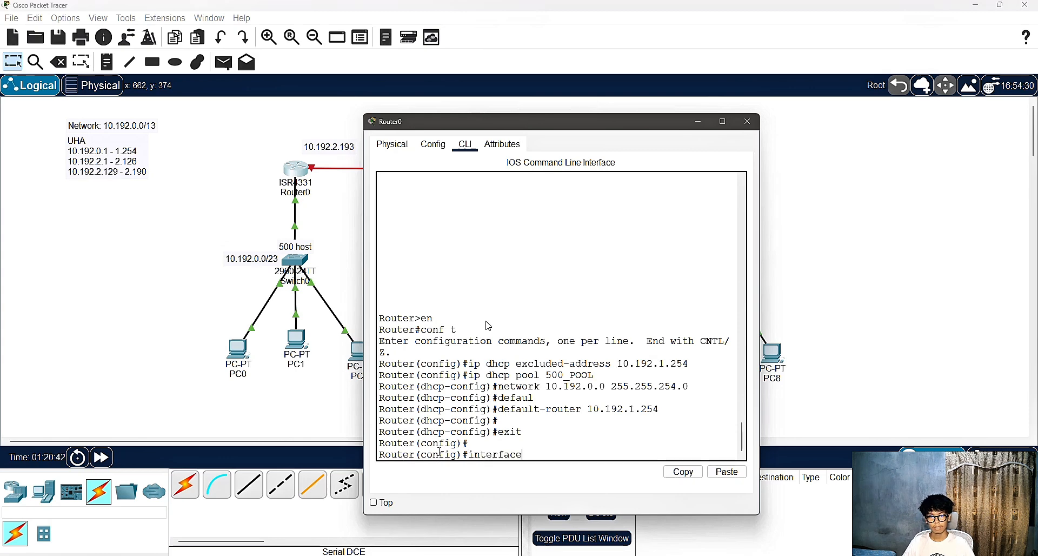
{"action": "key", "text": "Caps_Lock"}
{"action": "key", "text": "Caps_Lock"}
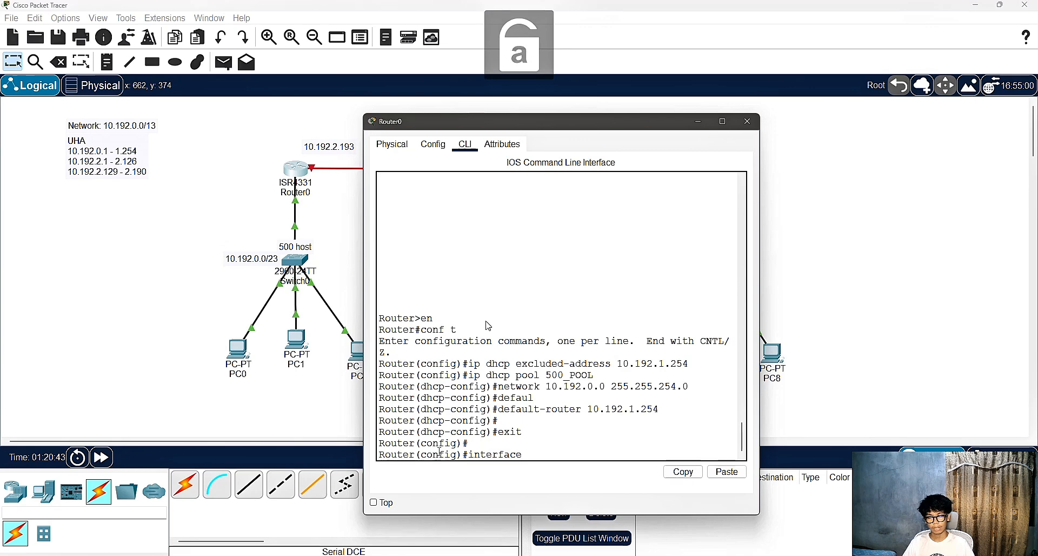
{"action": "type", "text": "gig"}
{"action": "key", "text": "Tab"}
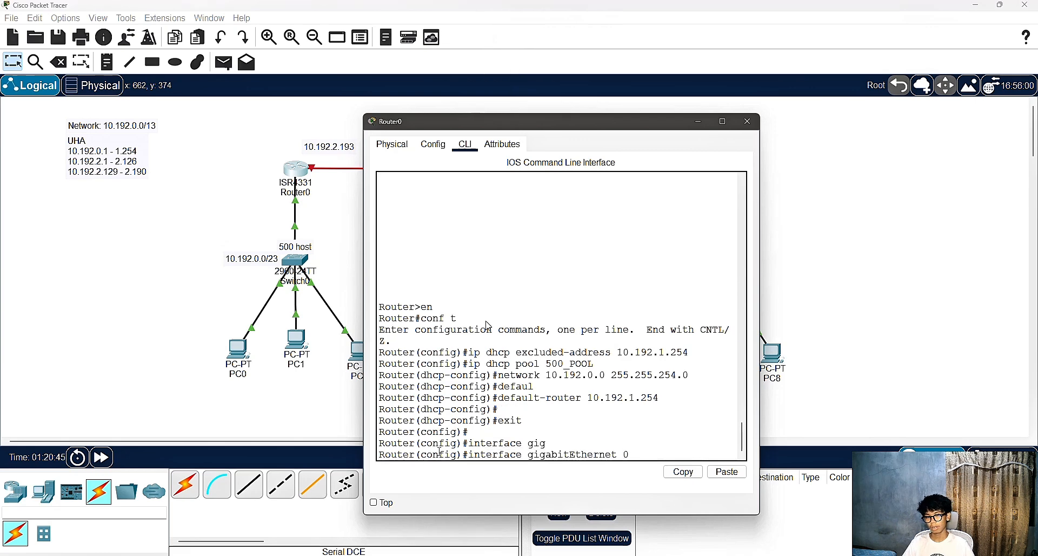
{"action": "type", "text": "0/0/0"}
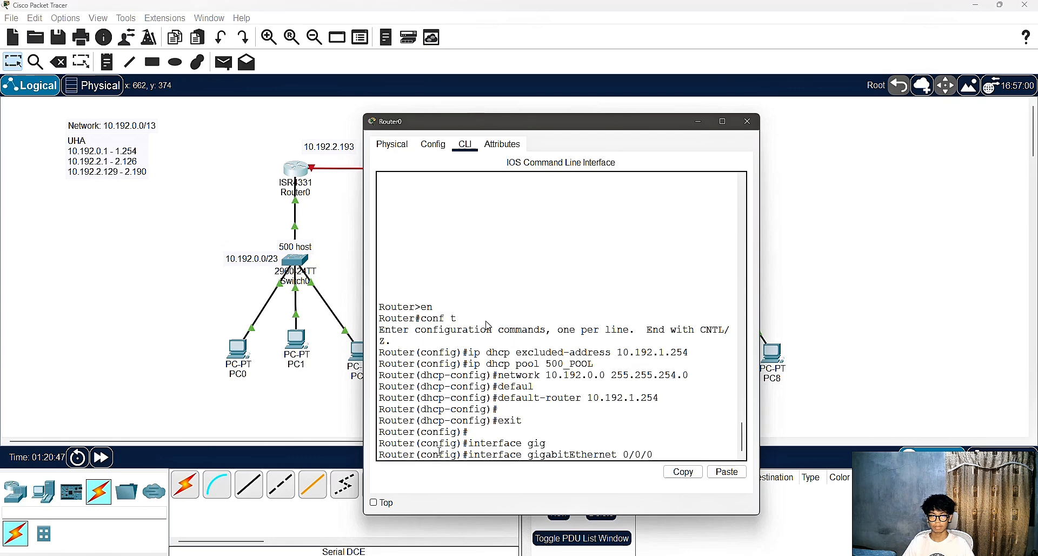
{"action": "key", "text": "Return"}
Assign IP address 10.192.1.254 with mask 255.255.254.0 to Router0's gigabitEthernet 0/0/0, exit interface configuration and close the router window.
{"action": "type", "text": "ip address"}
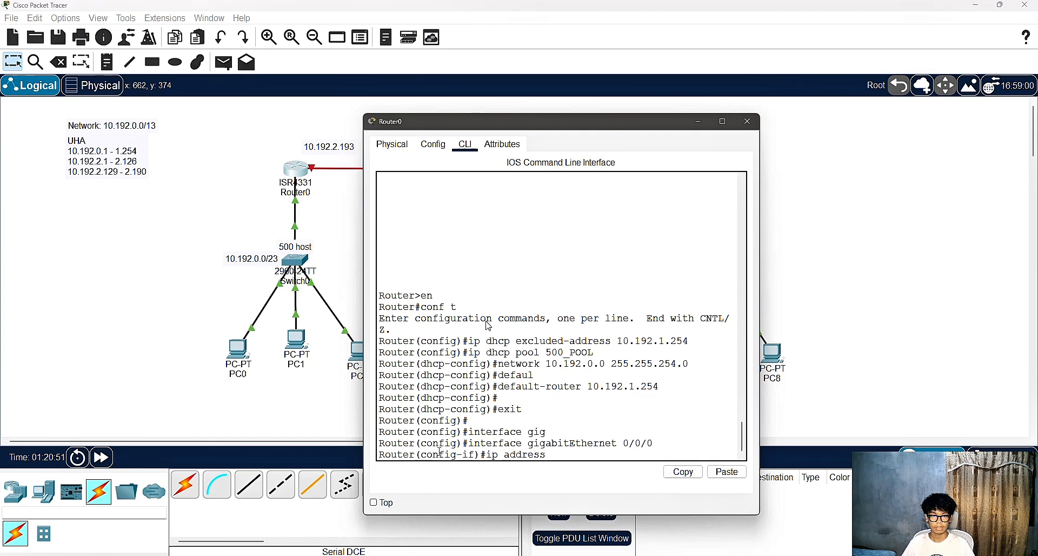
{"action": "type", "text": " 10.192"}
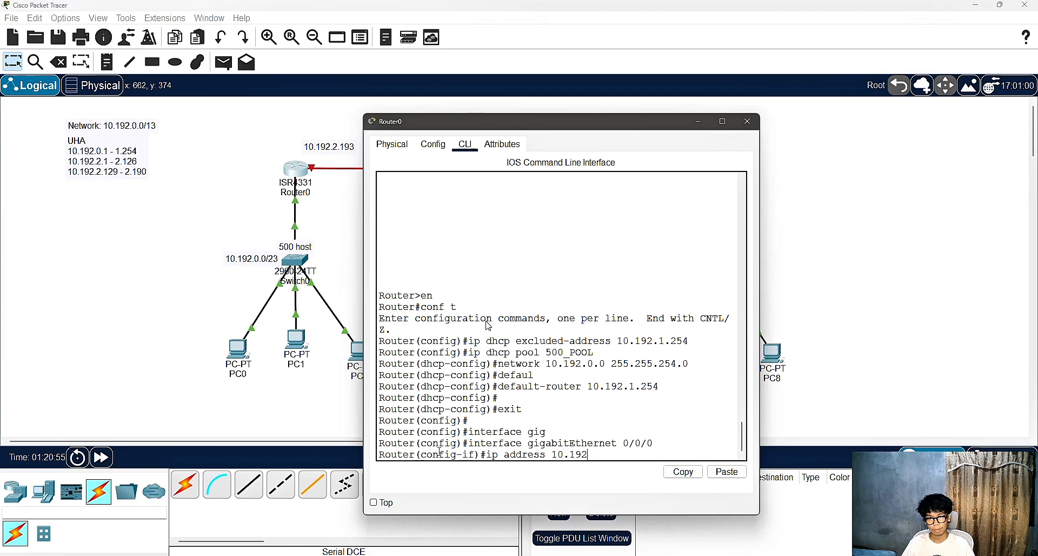
{"action": "type", "text": ".1"}
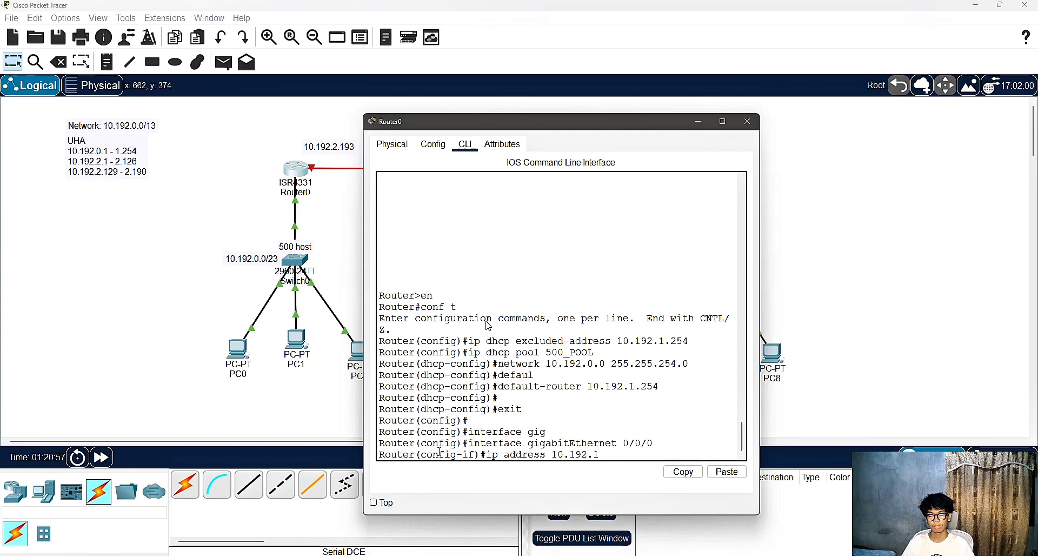
{"action": "type", "text": ".254"}
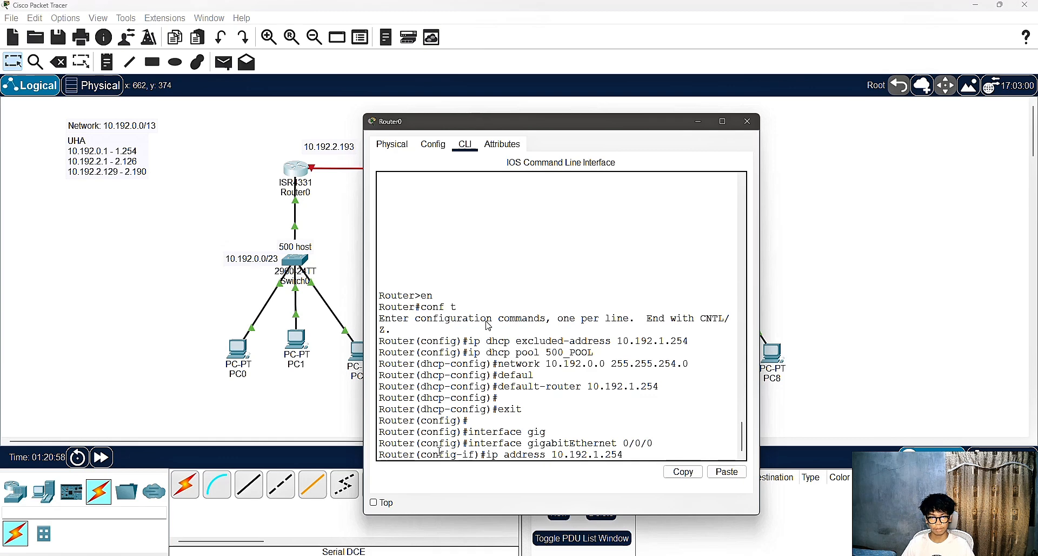
{"action": "type", "text": " 255.255."}
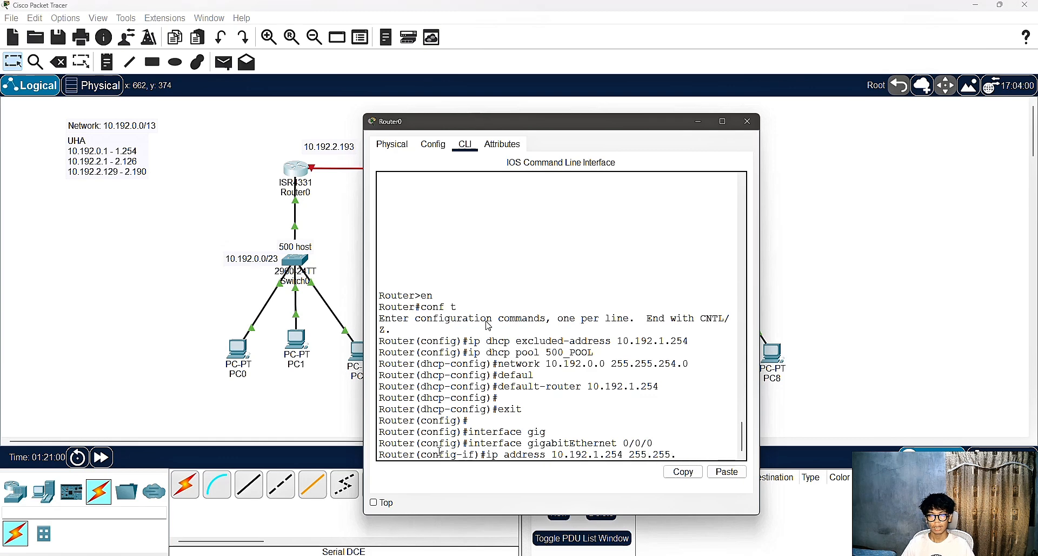
{"action": "type", "text": "254."}
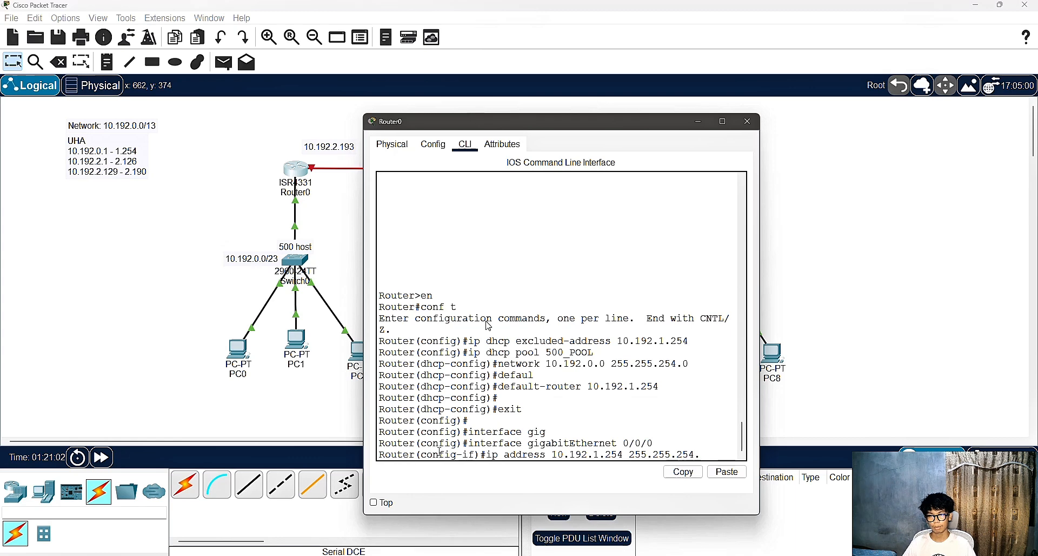
{"action": "type", "text": "0"}
{"action": "key", "text": "Return"}
{"action": "key", "text": "Return"}
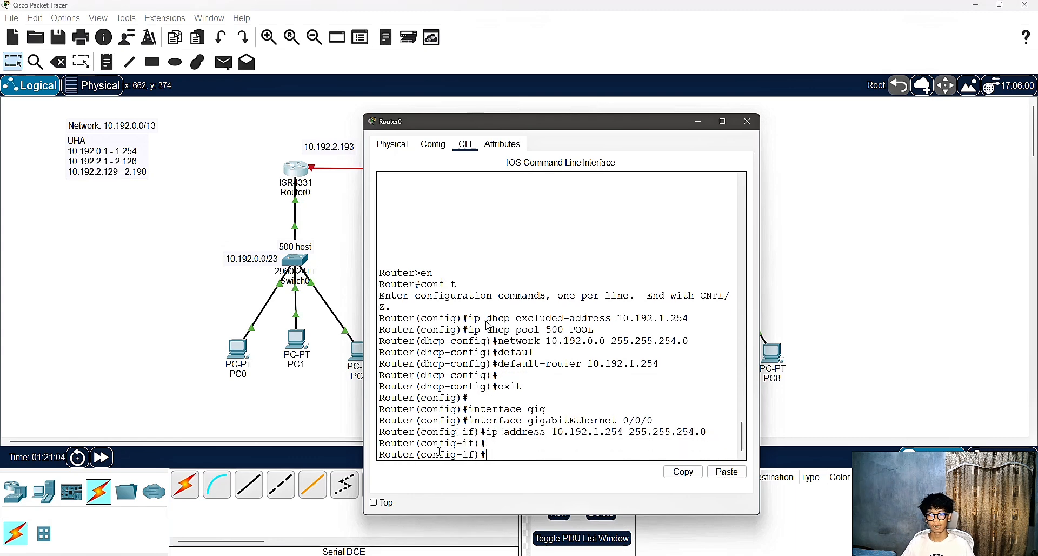
{"action": "type", "text": "exit"}
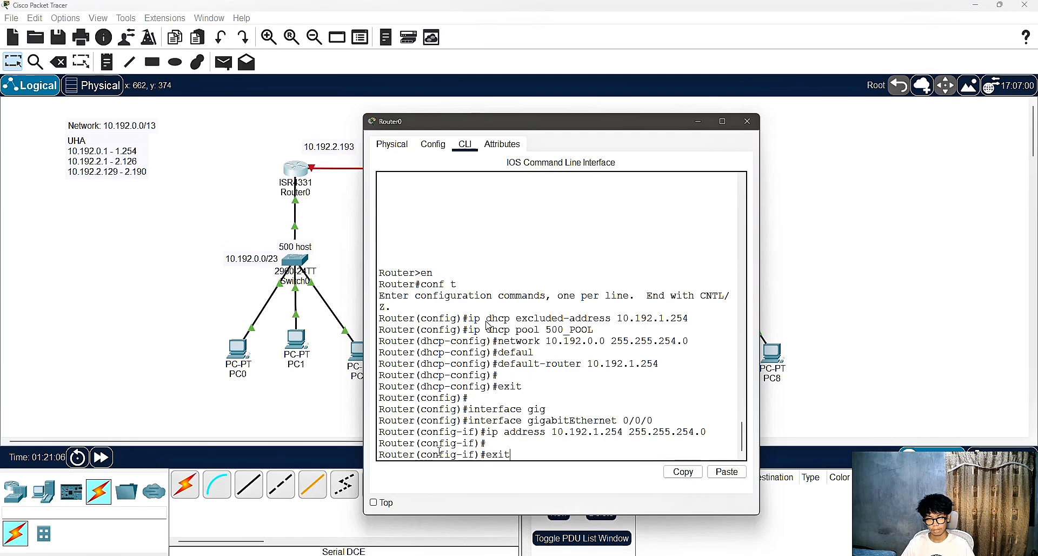
{"action": "key", "text": "Return"}
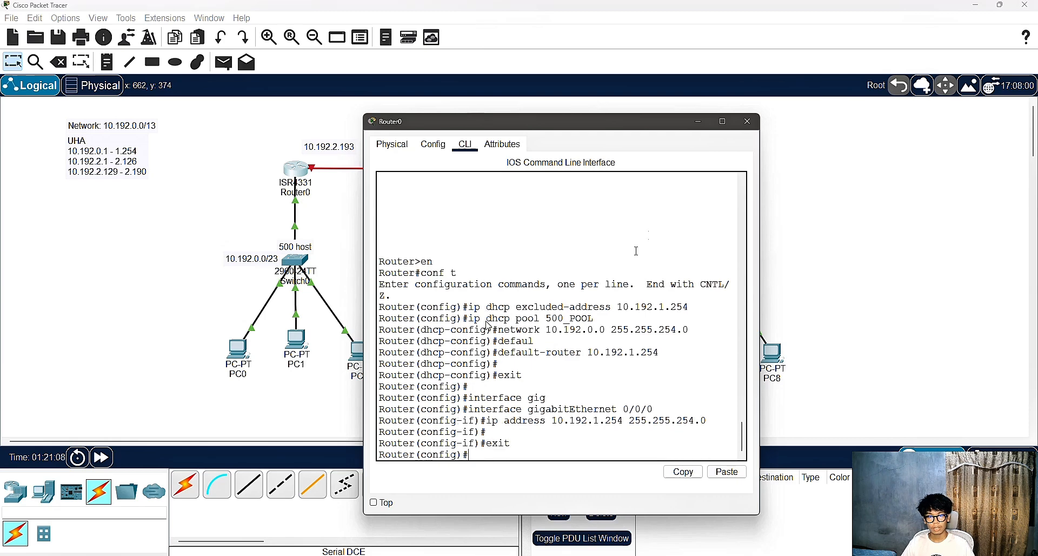
{"action": "left_click", "coordinate": [748, 121]}
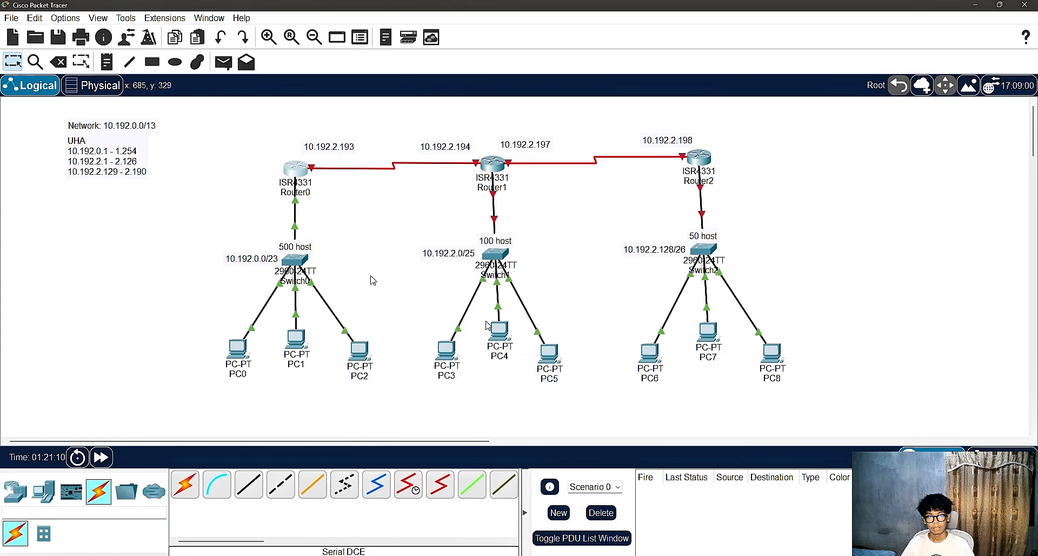
Set PC0's IPv4 configuration to DHCP and close its window.
{"action": "left_click", "coordinate": [232, 358]}
{"action": "left_click", "coordinate": [476, 145]}
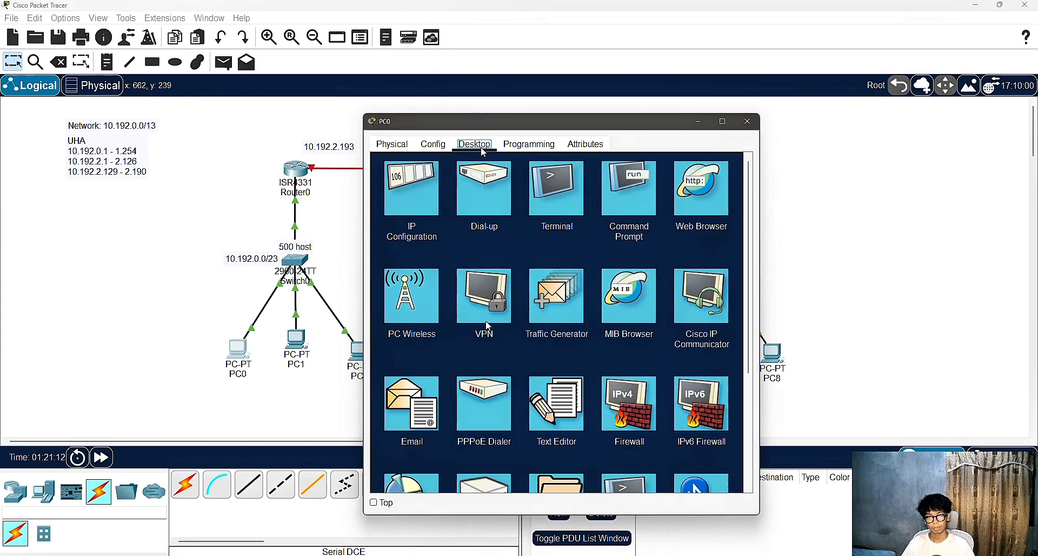
{"action": "left_click", "coordinate": [411, 195]}
{"action": "left_click", "coordinate": [401, 210]}
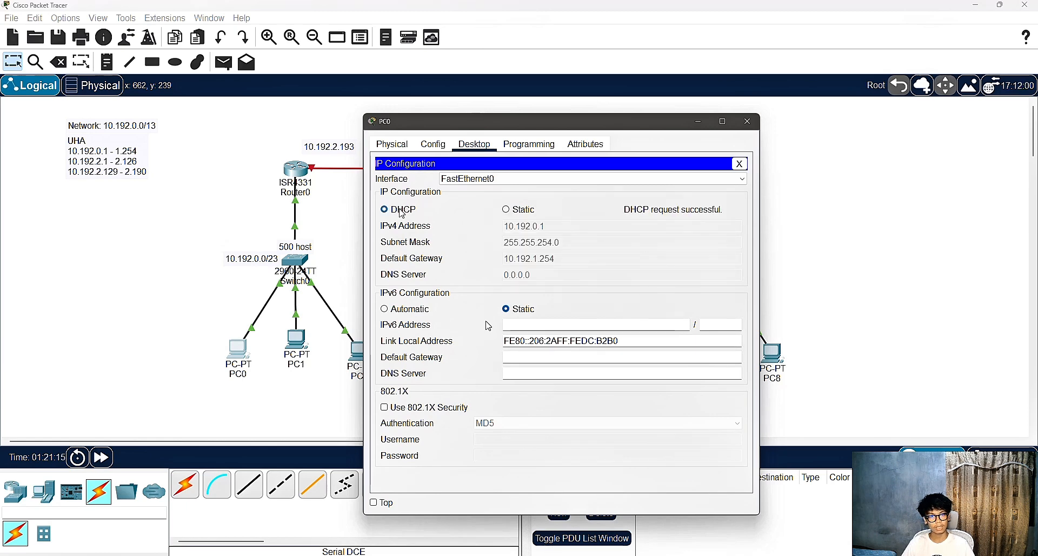
{"action": "left_click", "coordinate": [748, 121]}
Set PC1's IPv4 configuration to DHCP and close its window.
{"action": "left_click", "coordinate": [296, 341]}
{"action": "left_click", "coordinate": [475, 144]}
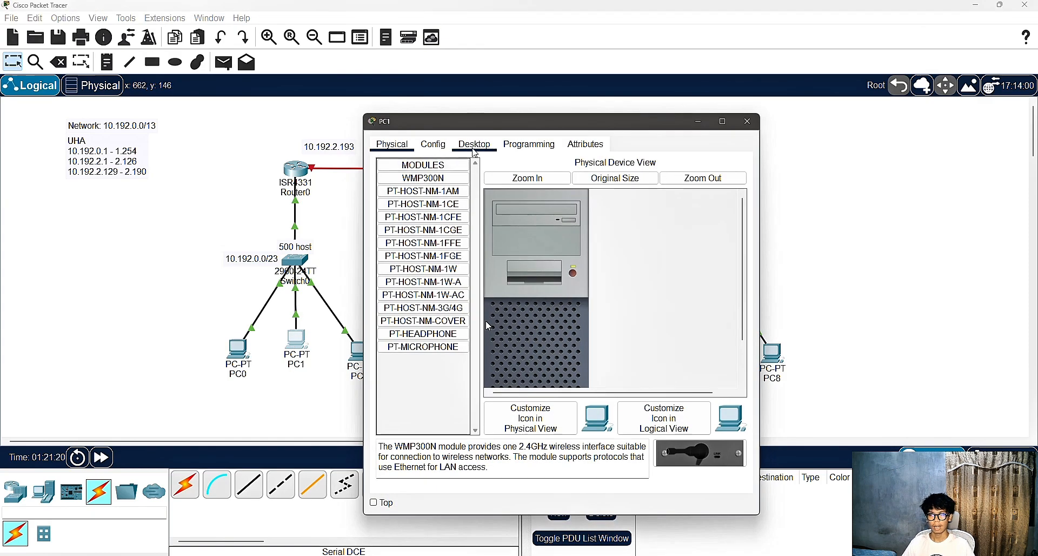
{"action": "left_click", "coordinate": [404, 193]}
{"action": "left_click", "coordinate": [393, 211]}
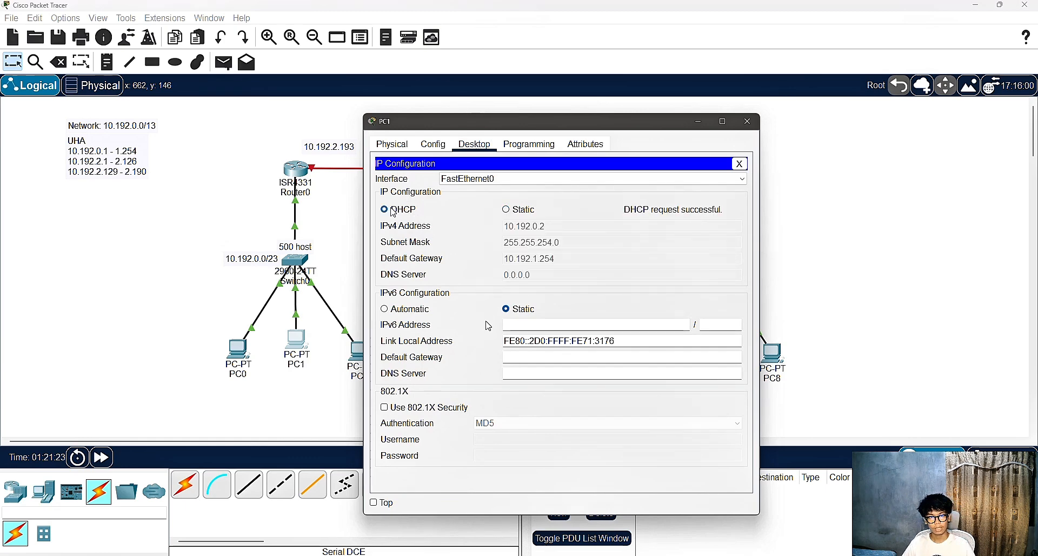
{"action": "left_click", "coordinate": [748, 122]}
Set PC2's IPv4 configuration to DHCP and close its window.
{"action": "left_click", "coordinate": [364, 354]}
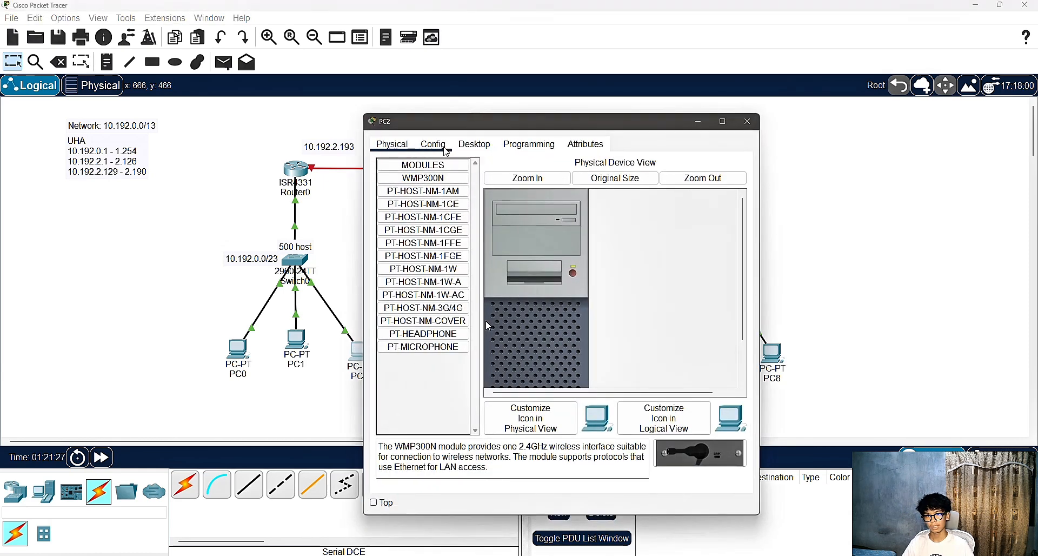
{"action": "left_click", "coordinate": [475, 144]}
{"action": "left_click", "coordinate": [413, 181]}
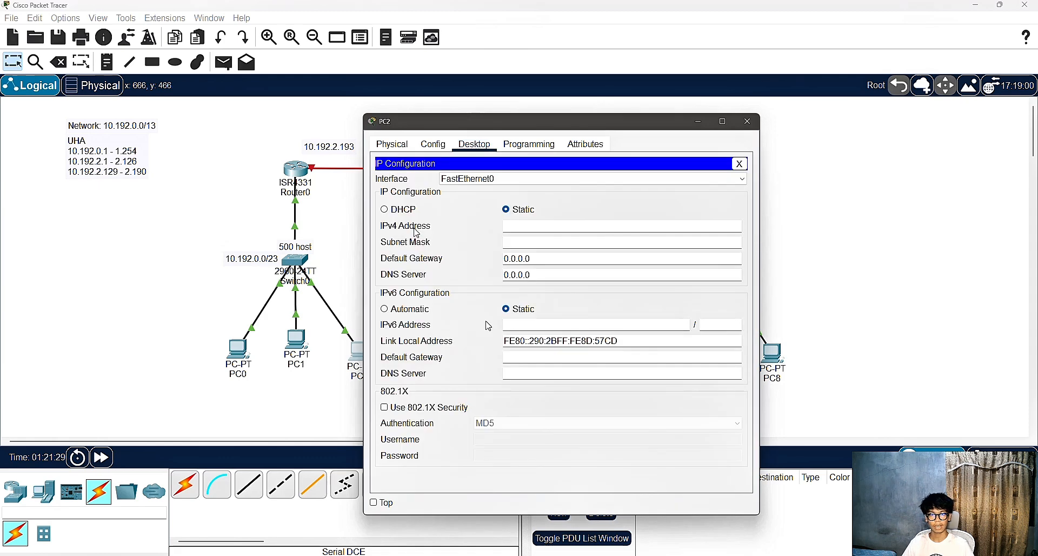
{"action": "left_click", "coordinate": [405, 215]}
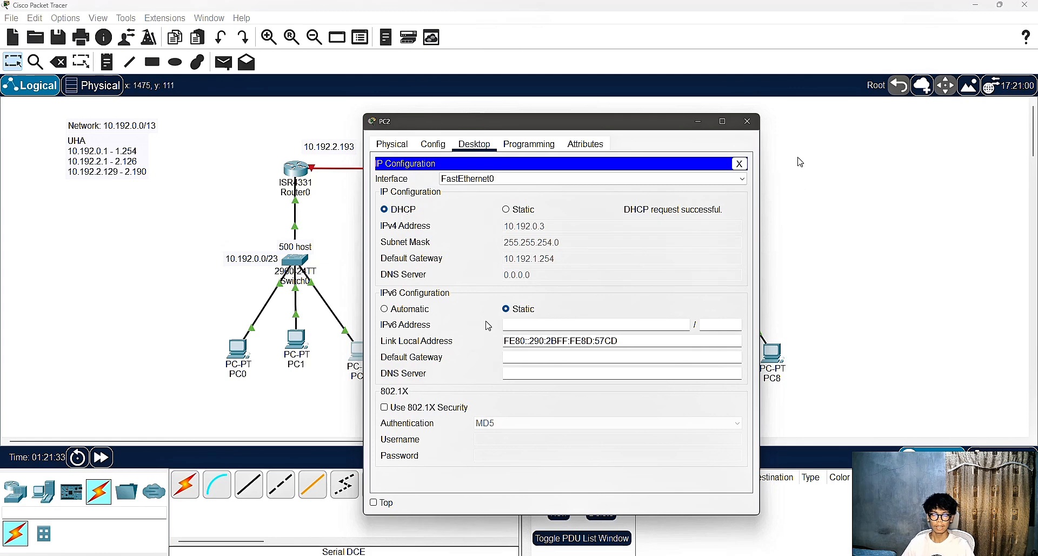
{"action": "left_click", "coordinate": [748, 121]}
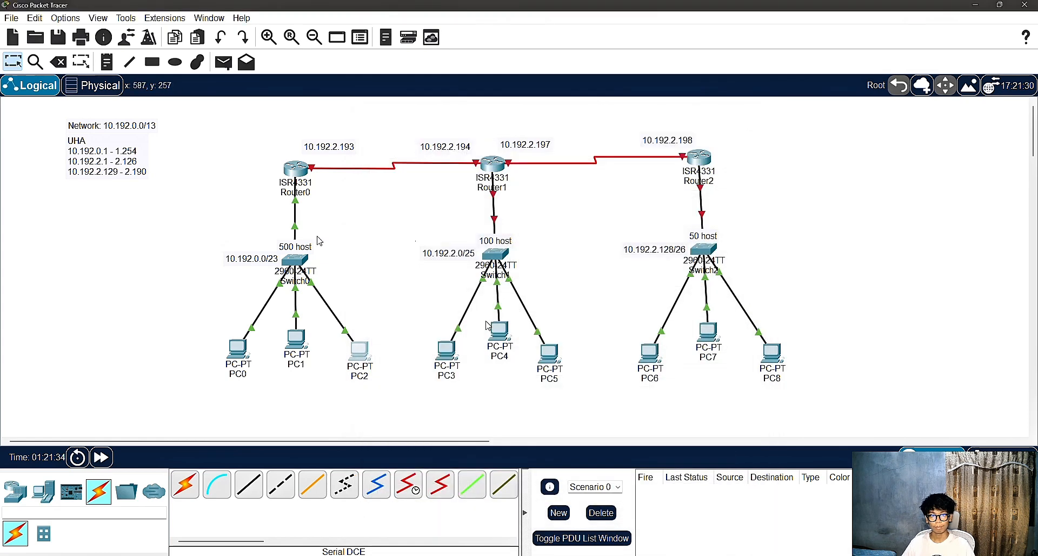
Open Router1's command line, decline the initial configuration dialog, and move the window clear of Router1 and its LAN.
{"action": "left_click", "coordinate": [493, 164]}
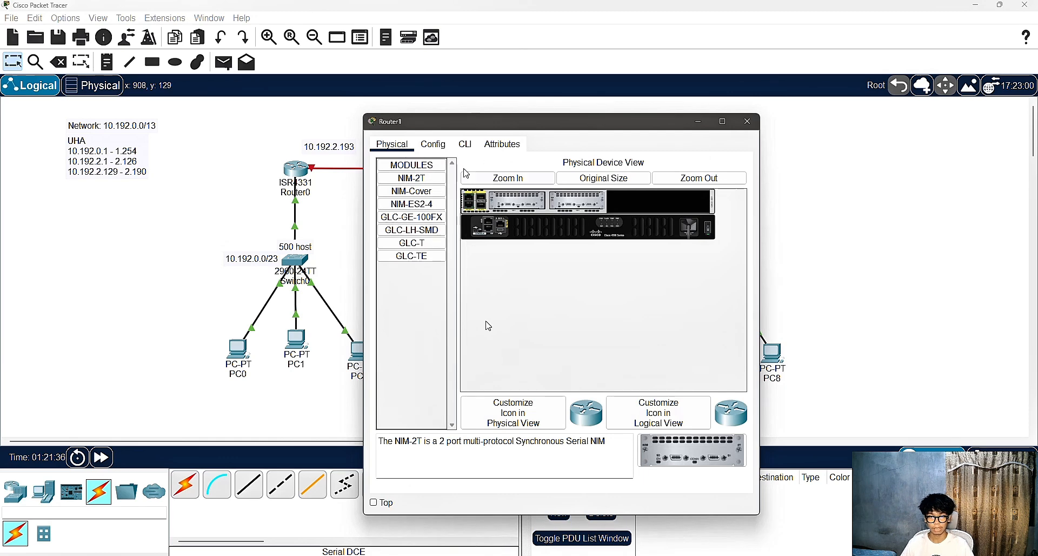
{"action": "left_click", "coordinate": [466, 144]}
{"action": "type", "text": "no"}
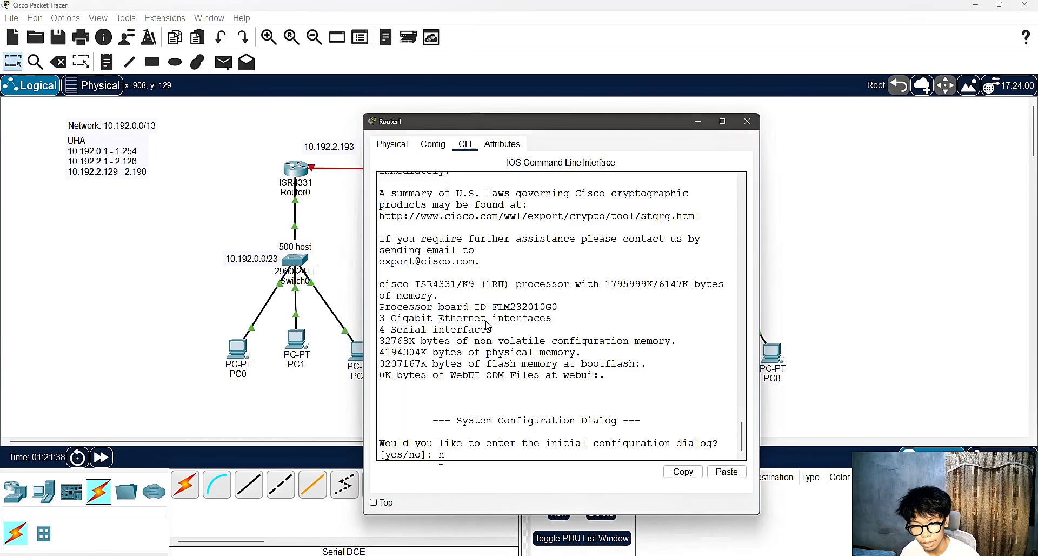
{"action": "key", "text": "Return"}
{"action": "key", "text": "Return"}
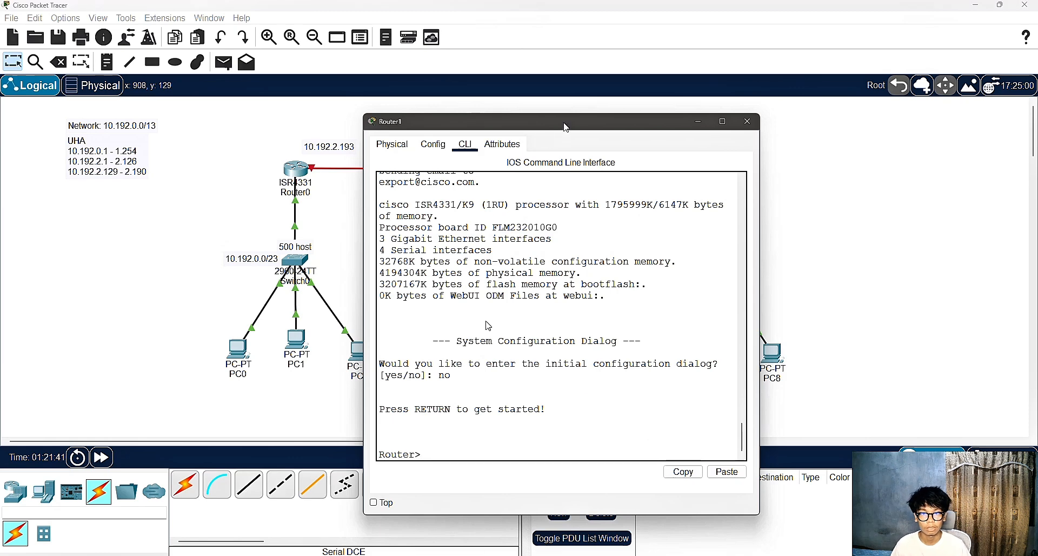
{"action": "left_click_drag", "start_coordinate": [566, 128], "coordinate": [783, 115]}
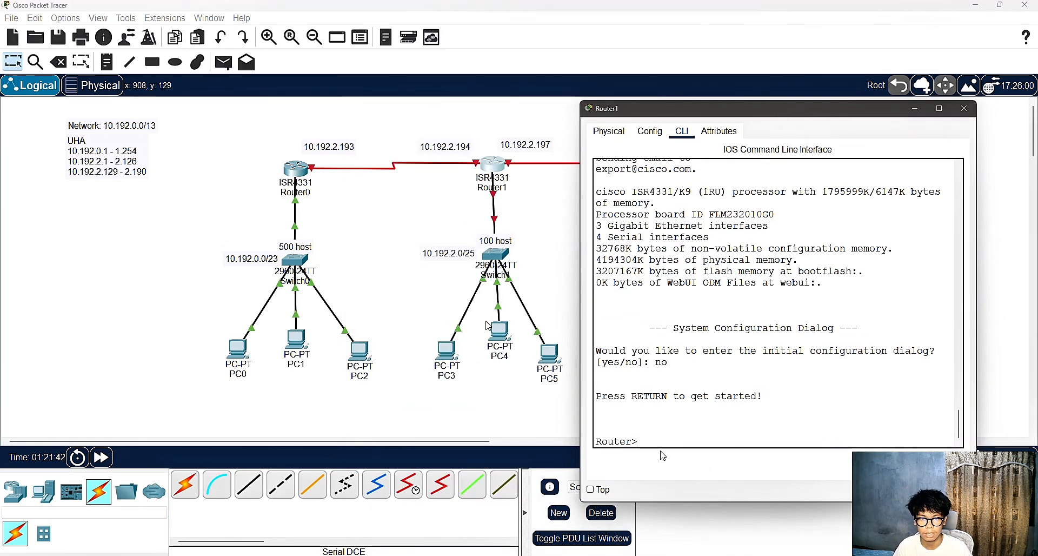
Enter privileged mode and global configuration mode on Router1.
{"action": "type", "text": "en"}
{"action": "key", "text": "Return"}
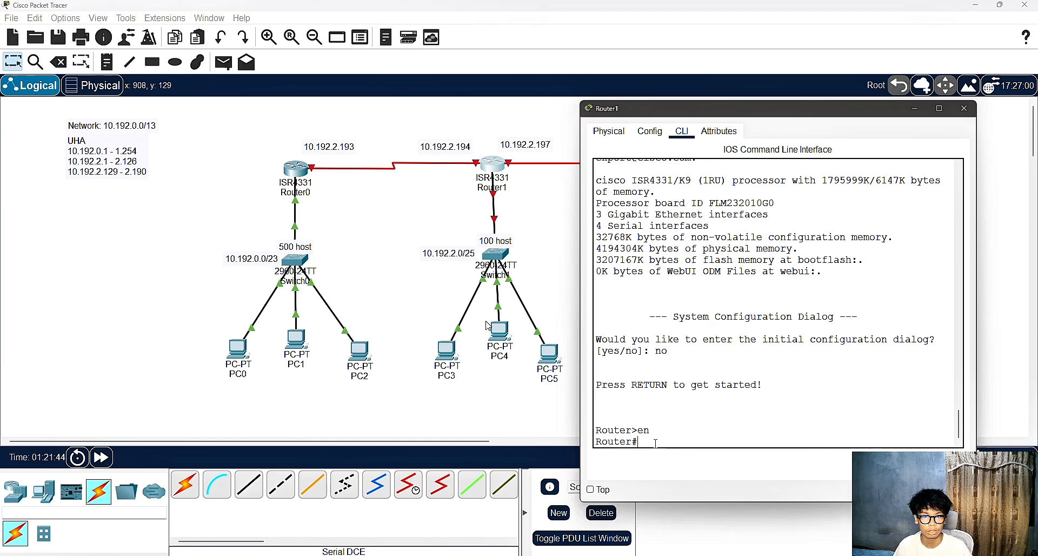
{"action": "type", "text": "conf t"}
{"action": "key", "text": "Return"}
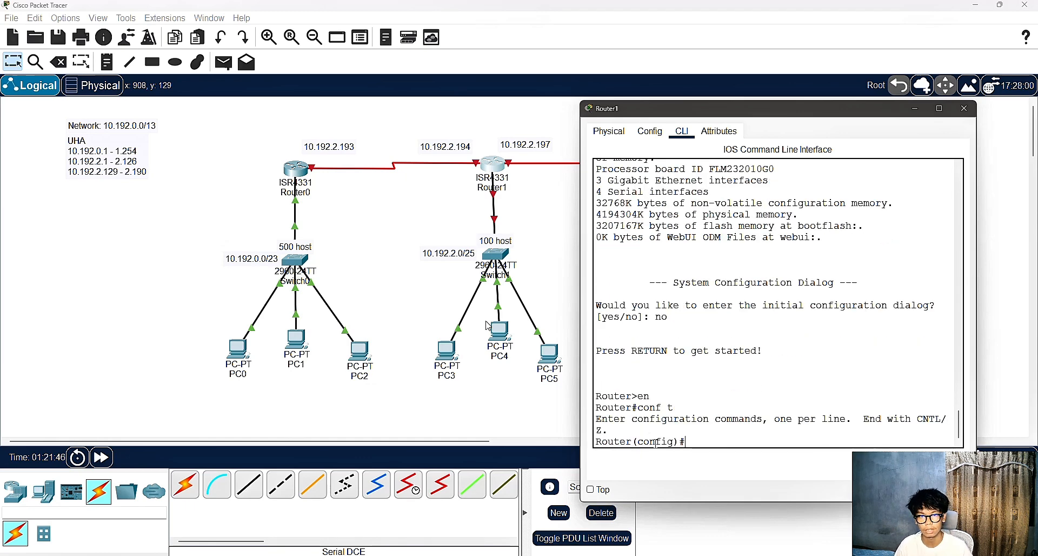
Exclude 10.192.2.126 from DHCP address assignment on Router1.
{"action": "type", "text": "ip dhcp ex"}
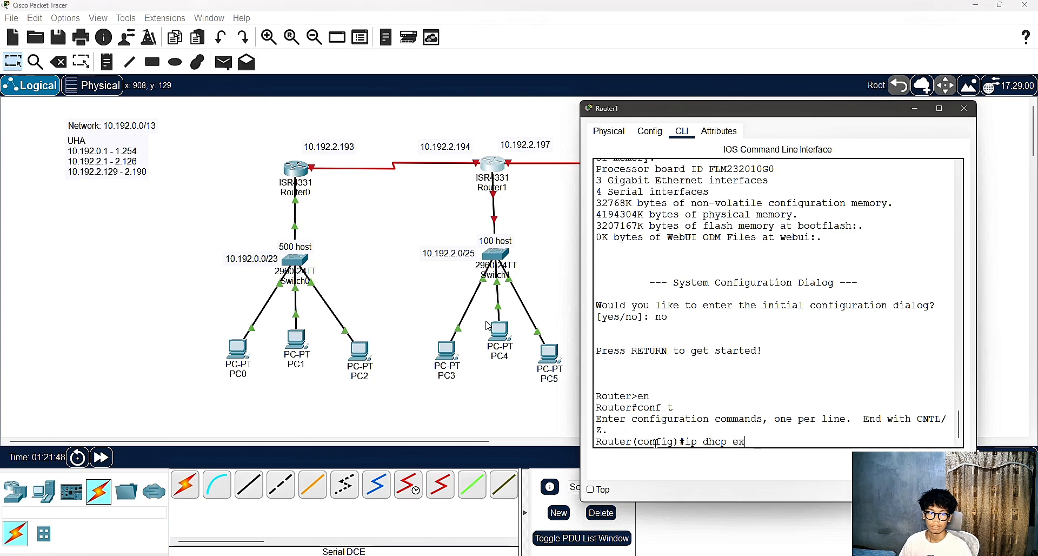
{"action": "type", "text": "cluded"}
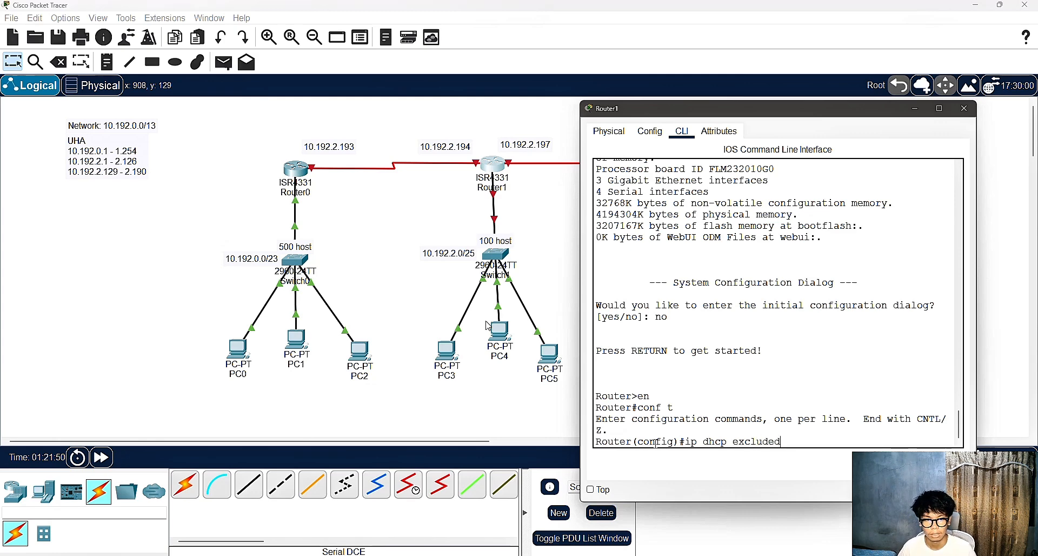
{"action": "type", "text": "-address"}
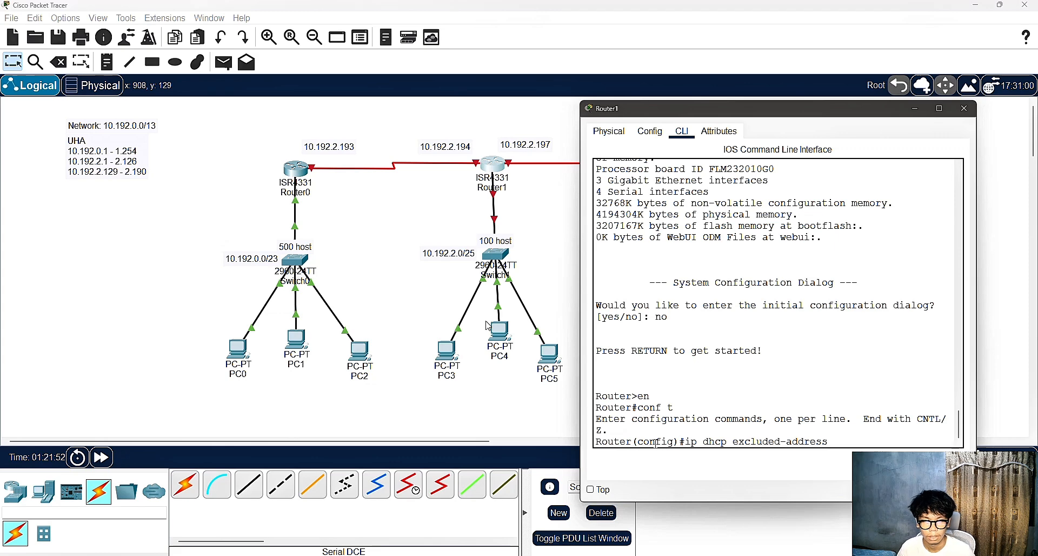
{"action": "type", "text": " 10.192."}
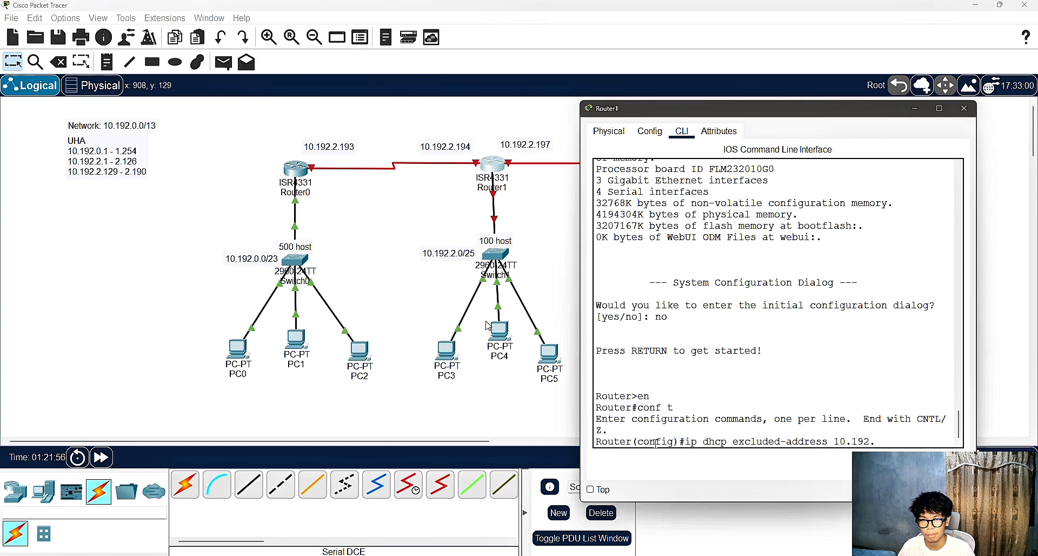
{"action": "type", "text": "2.1"}
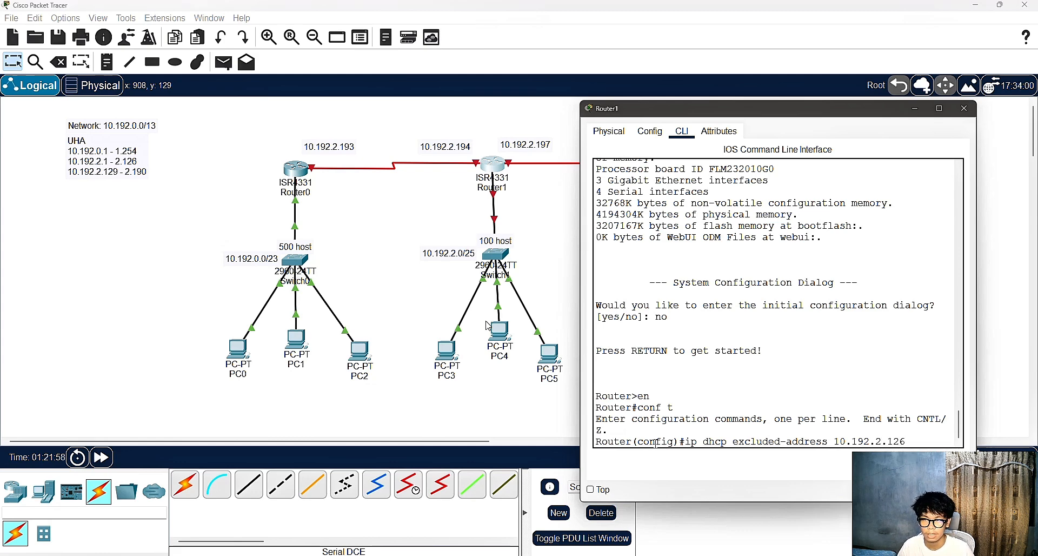
{"action": "type", "text": "26"}
{"action": "key", "text": "Return"}
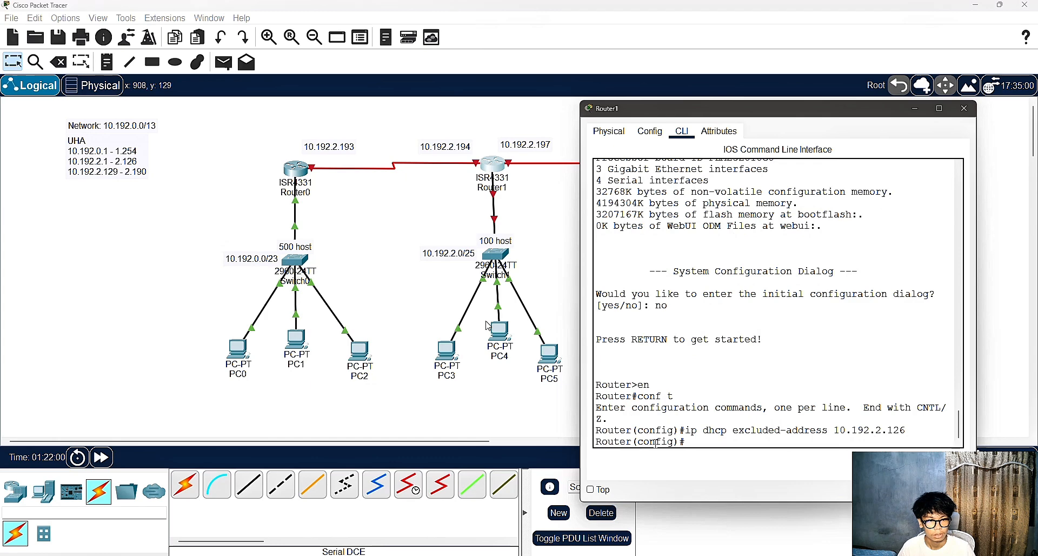
Create a DHCP pool named 100_POOL on Router1.
{"action": "type", "text": "i"}
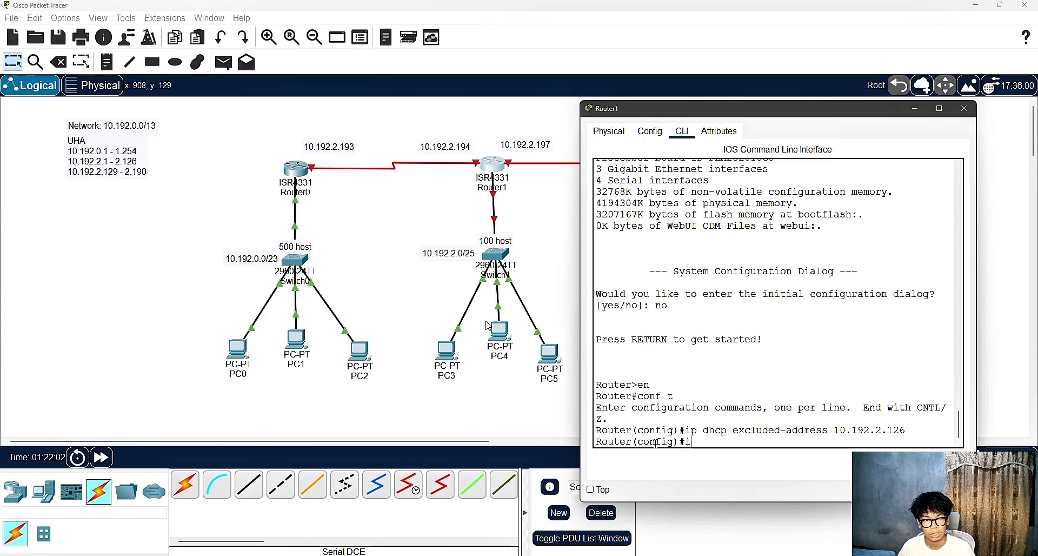
{"action": "type", "text": "p dh"}
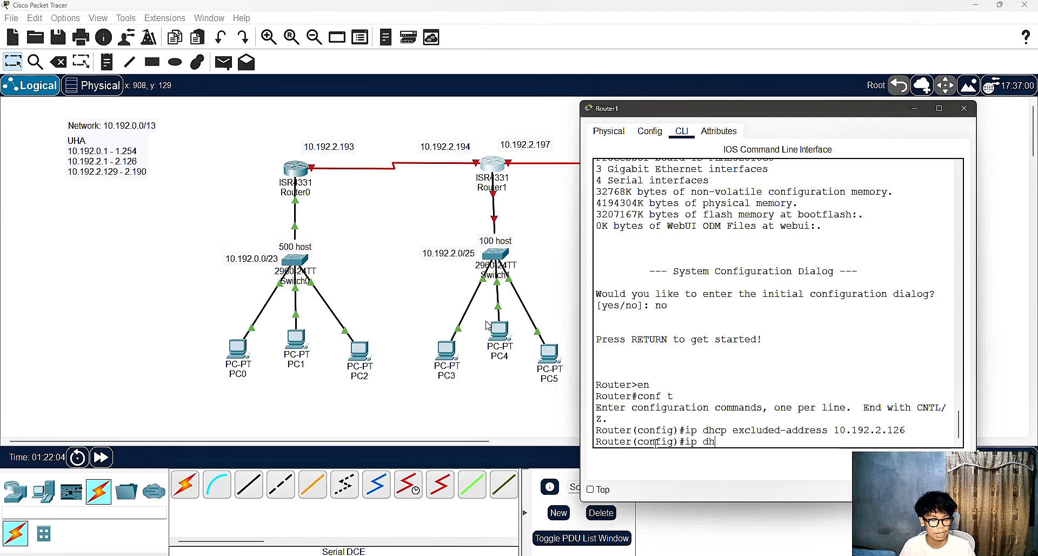
{"action": "type", "text": "cp-pool"}
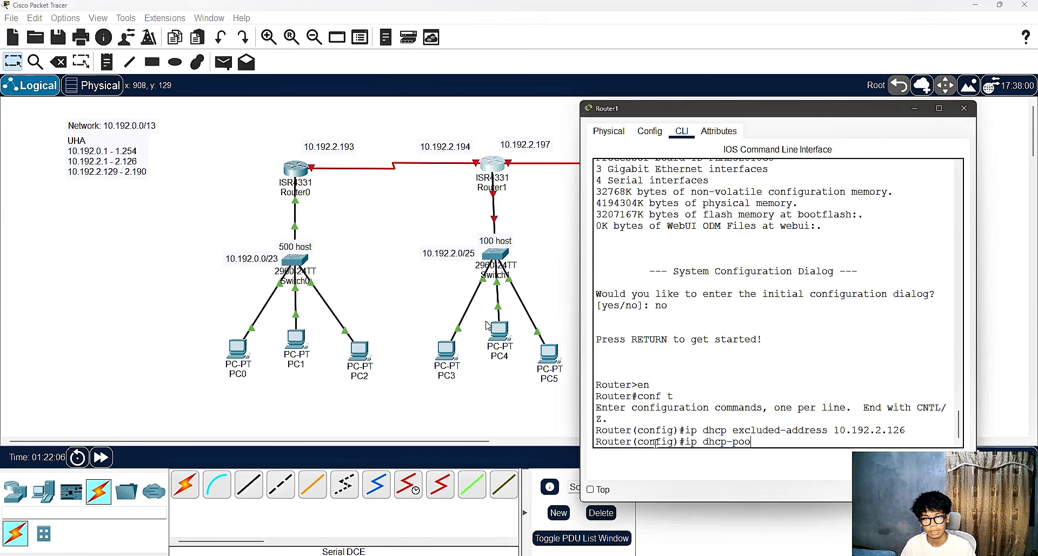
{"action": "key", "text": "BackSpace"}
{"action": "key", "text": "BackSpace"}
{"action": "key", "text": "BackSpace"}
{"action": "key", "text": "BackSpace"}
{"action": "key", "text": "BackSpace"}
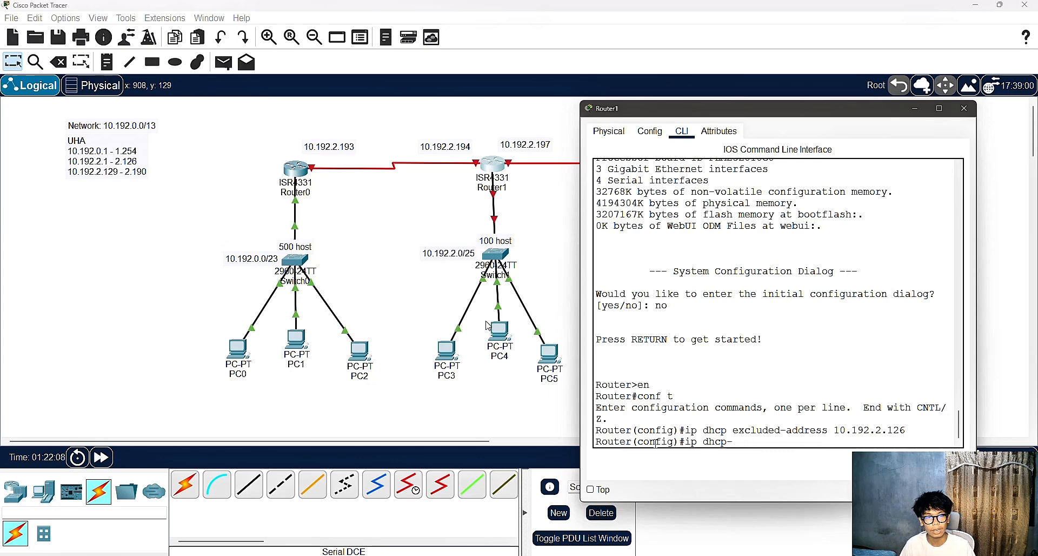
{"action": "type", "text": "pool "}
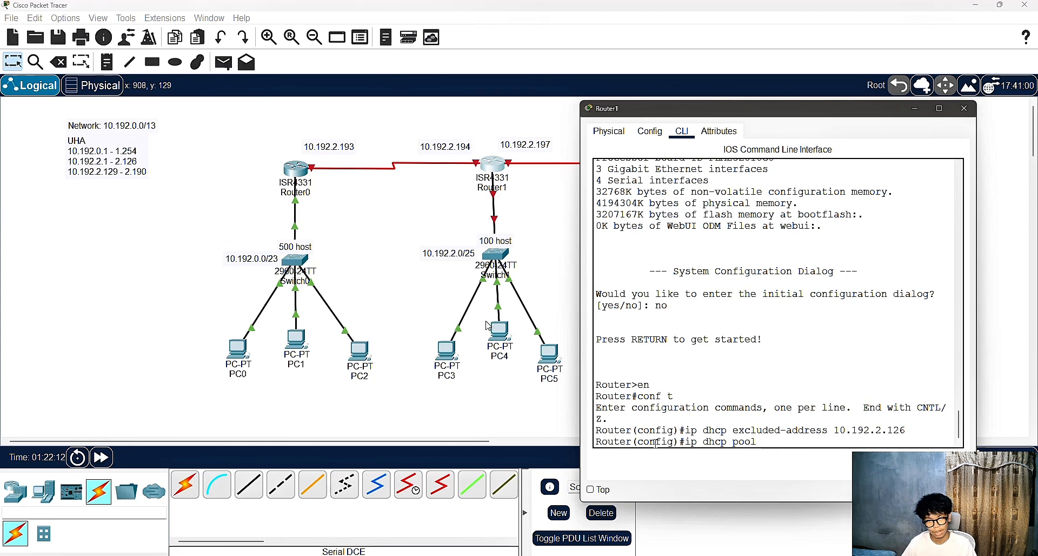
{"action": "type", "text": "100"}
{"action": "key", "text": "Caps_Lock"}
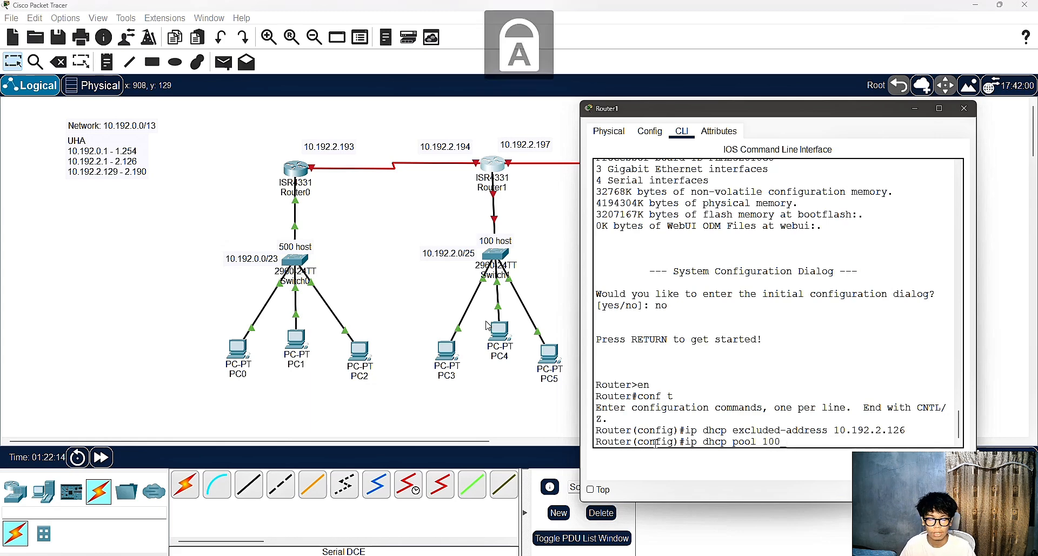
{"action": "type", "text": "_POOL"}
{"action": "key", "text": "Caps_Lock"}
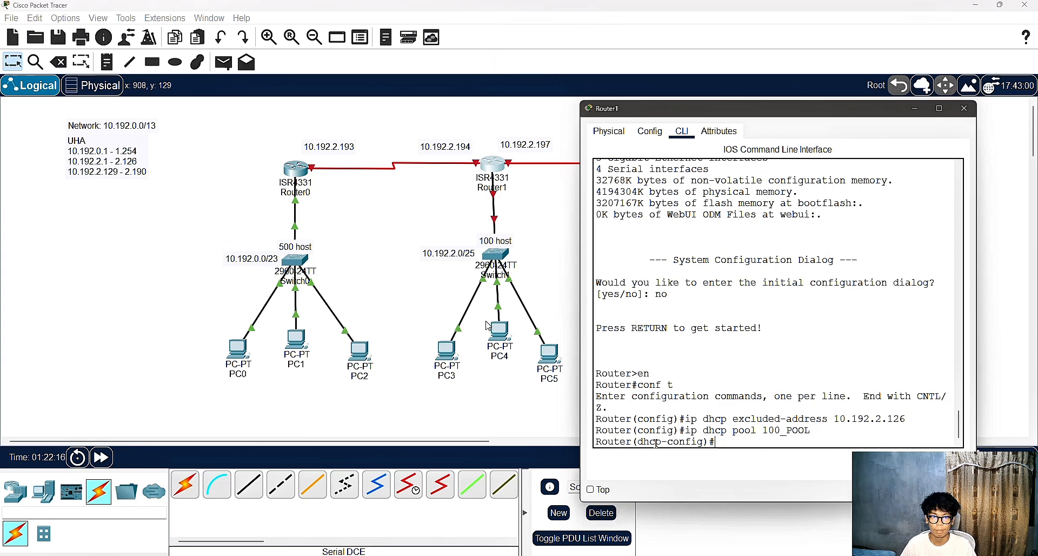
Set the 100_POOL network to 10.192.2.0 with subnet mask 255.255.255.128.
{"action": "type", "text": "network"}
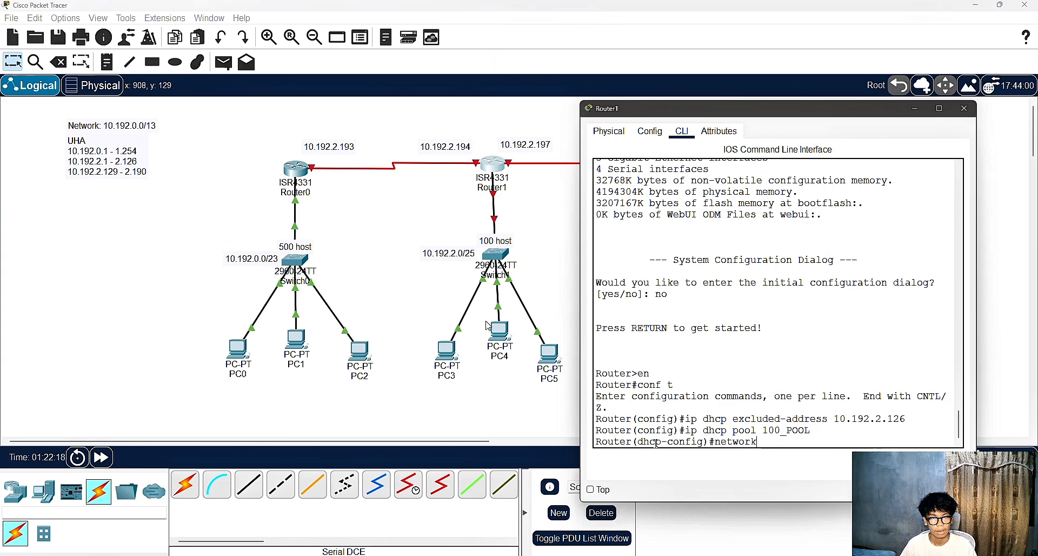
{"action": "type", "text": " 10,19"}
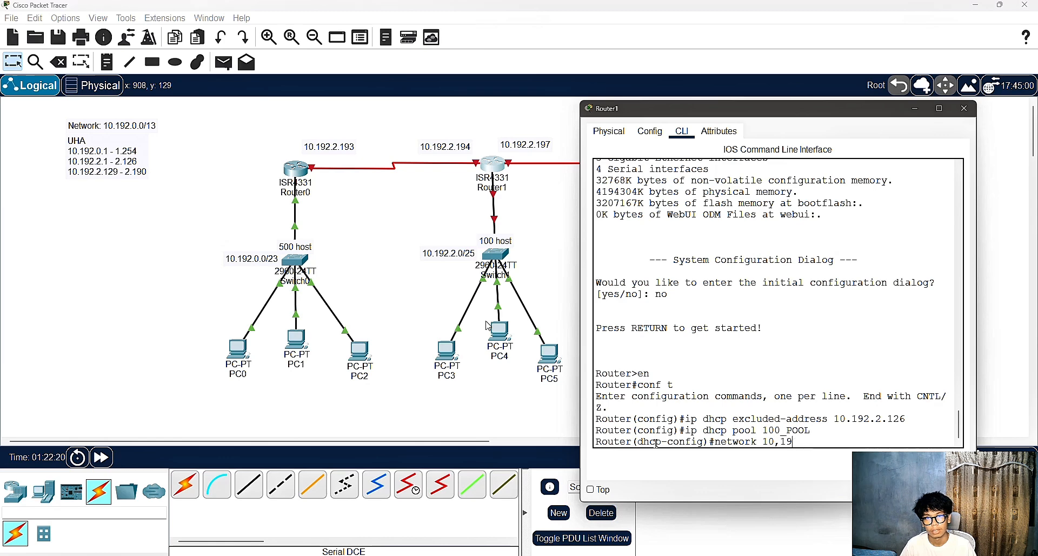
{"action": "key", "text": "BackSpace"}
{"action": "key", "text": "BackSpace"}
{"action": "key", "text": "BackSpace"}
{"action": "type", "text": ".192.0"}
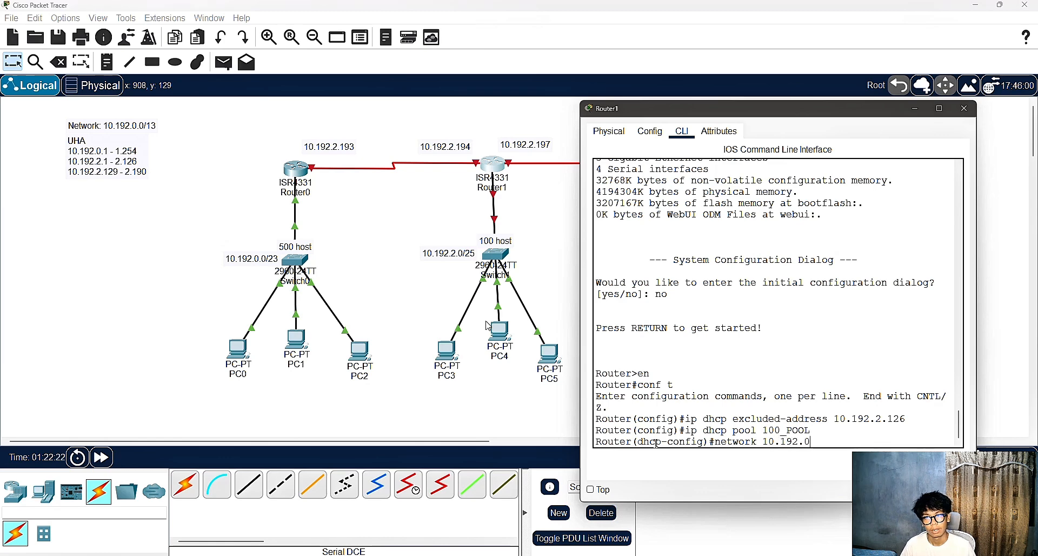
{"action": "key", "text": "BackSpace"}
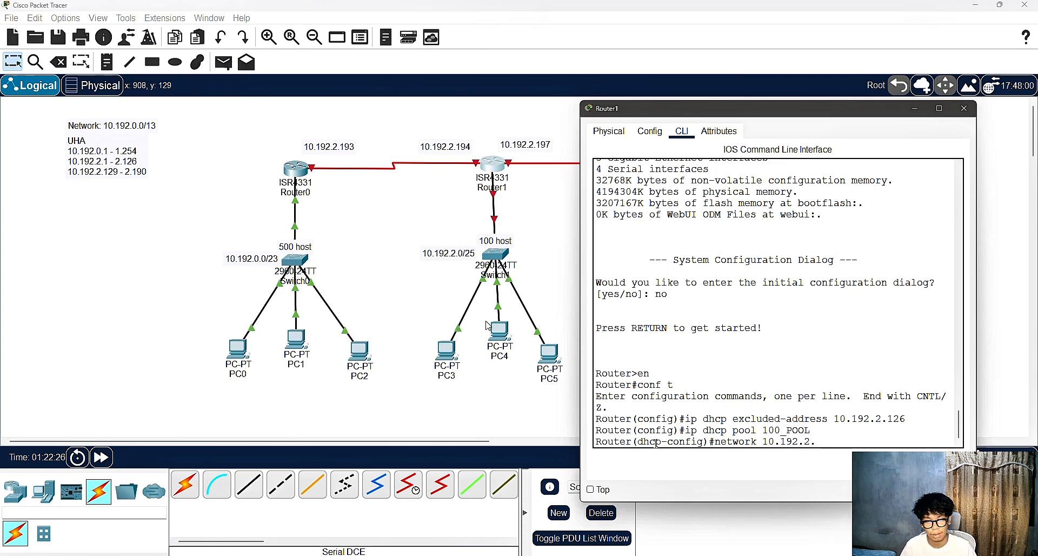
{"action": "type", "text": "2.0"}
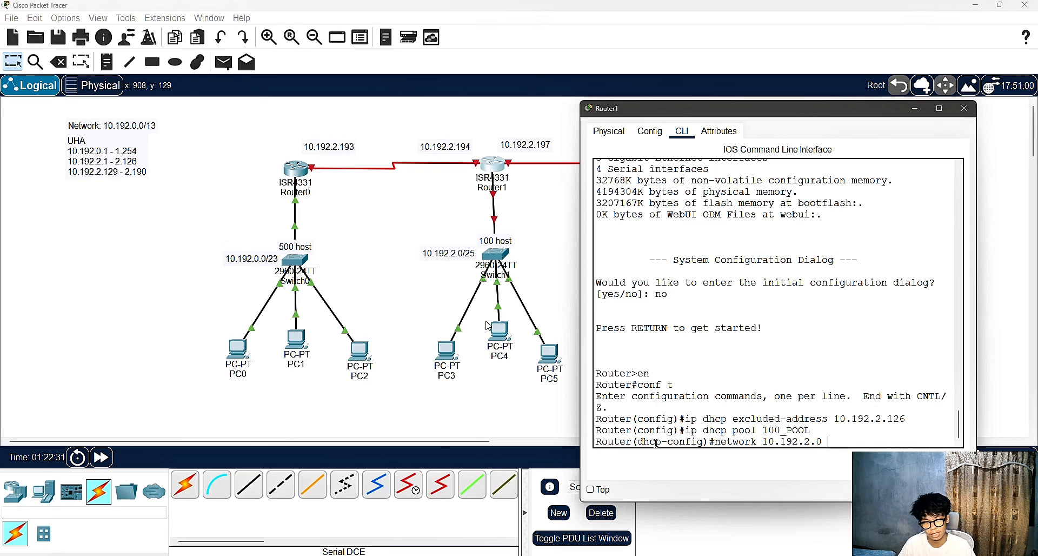
{"action": "type", "text": "255"}
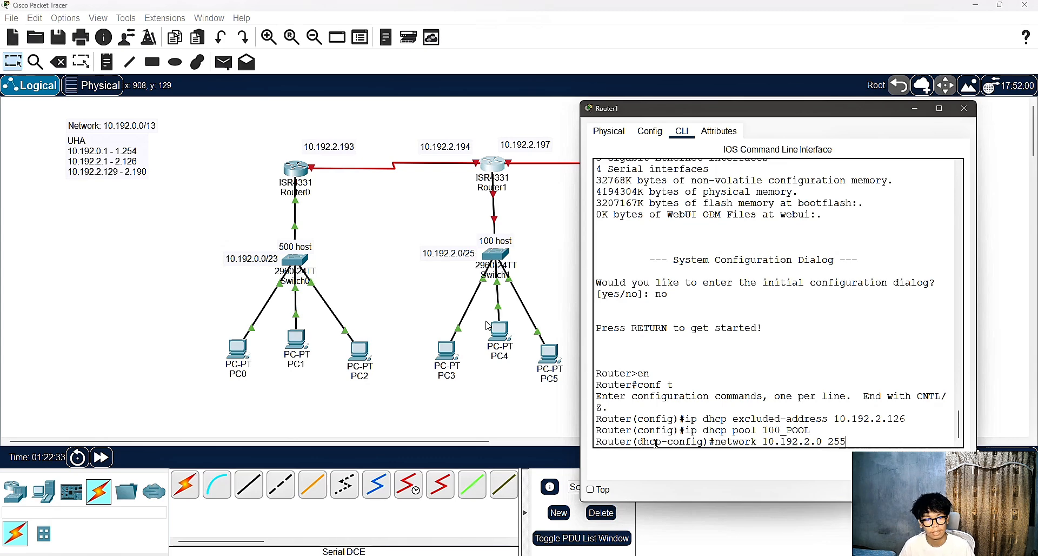
{"action": "type", "text": ".255.255.12"}
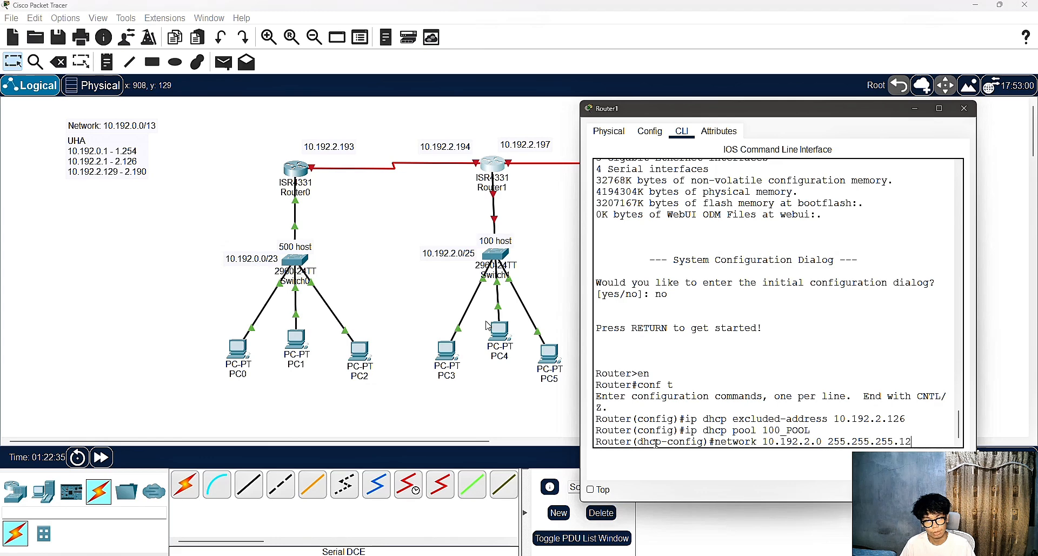
{"action": "type", "text": "8"}
{"action": "key", "text": "Return"}
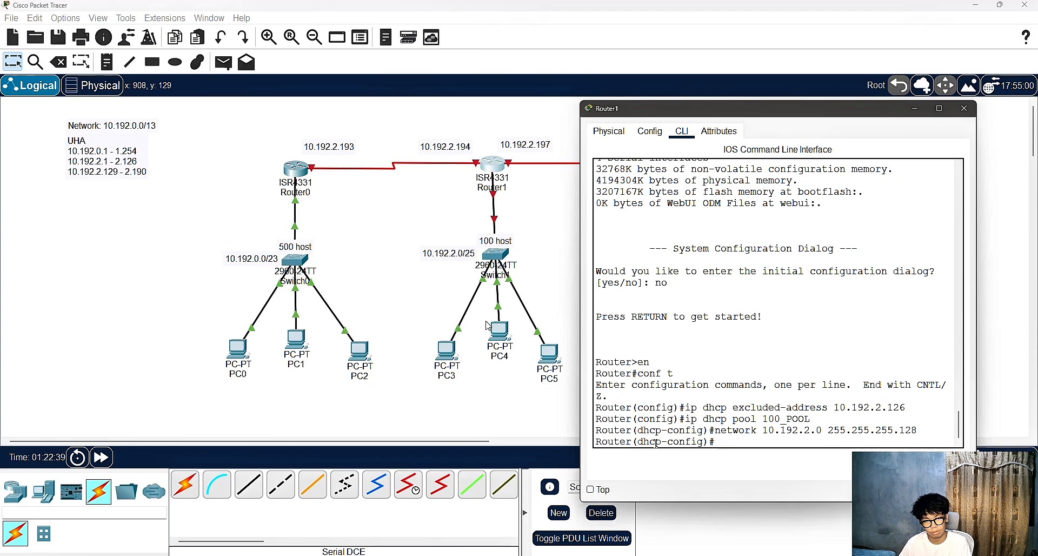
Set the 100_POOL default router to 10.192.2.126 and return to global configuration mode.
{"action": "type", "text": "defaul"}
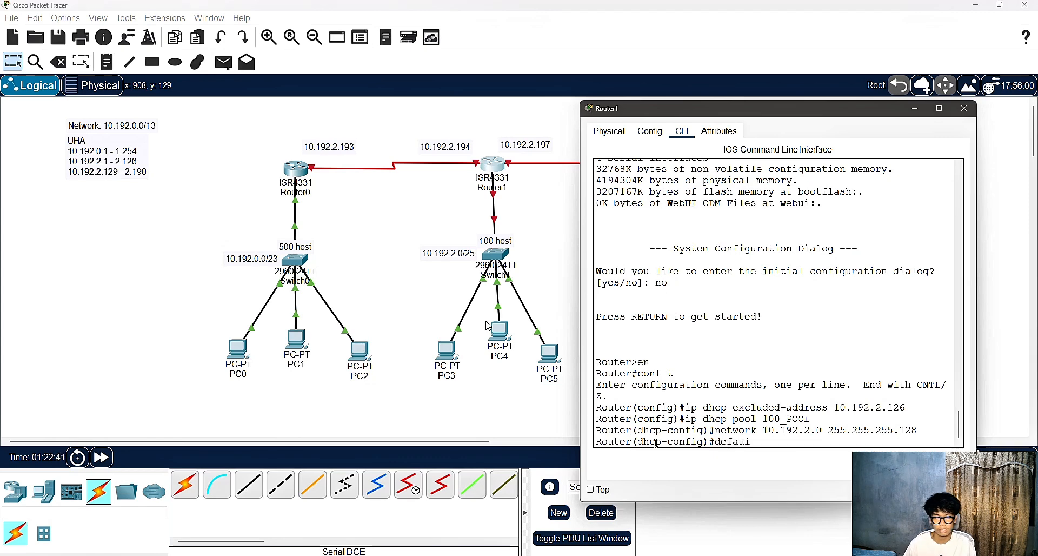
{"action": "key", "text": "Tab"}
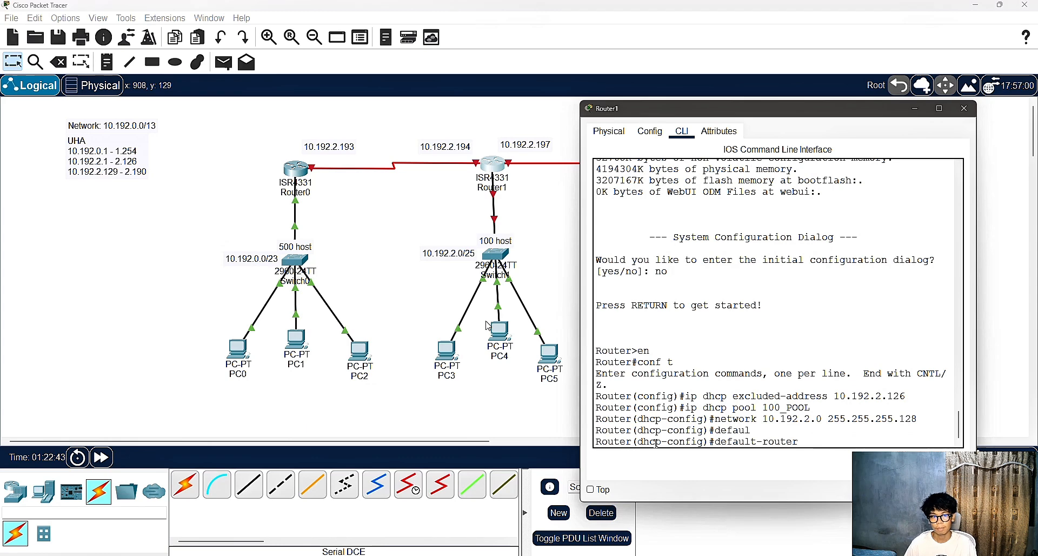
{"action": "type", "text": "10"}
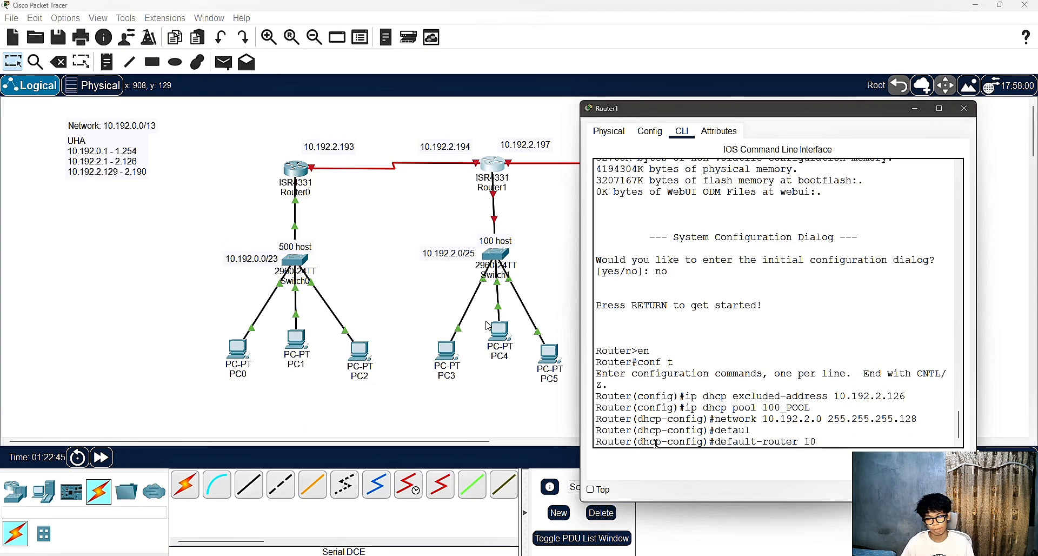
{"action": "type", "text": ".192.2"}
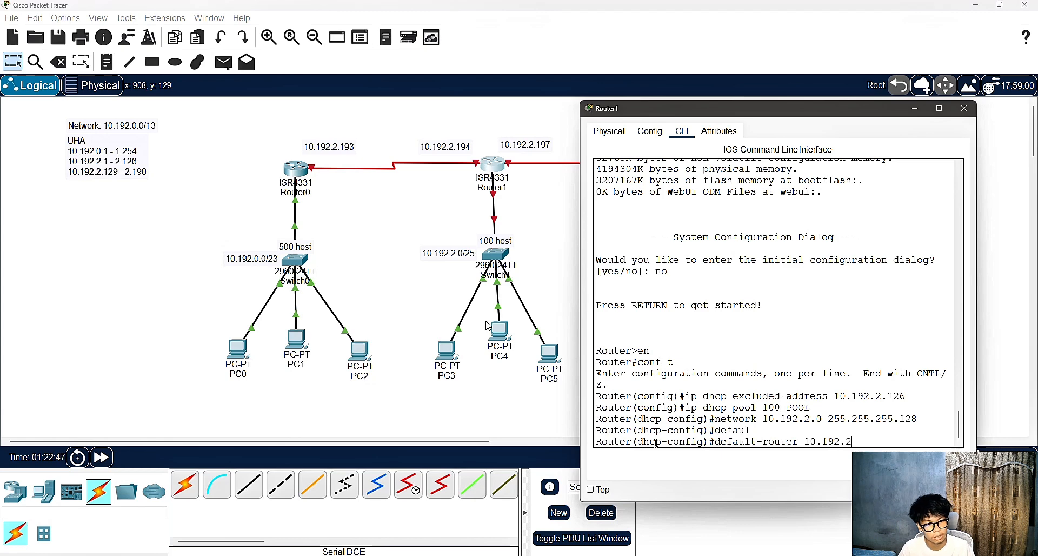
{"action": "type", "text": ".126"}
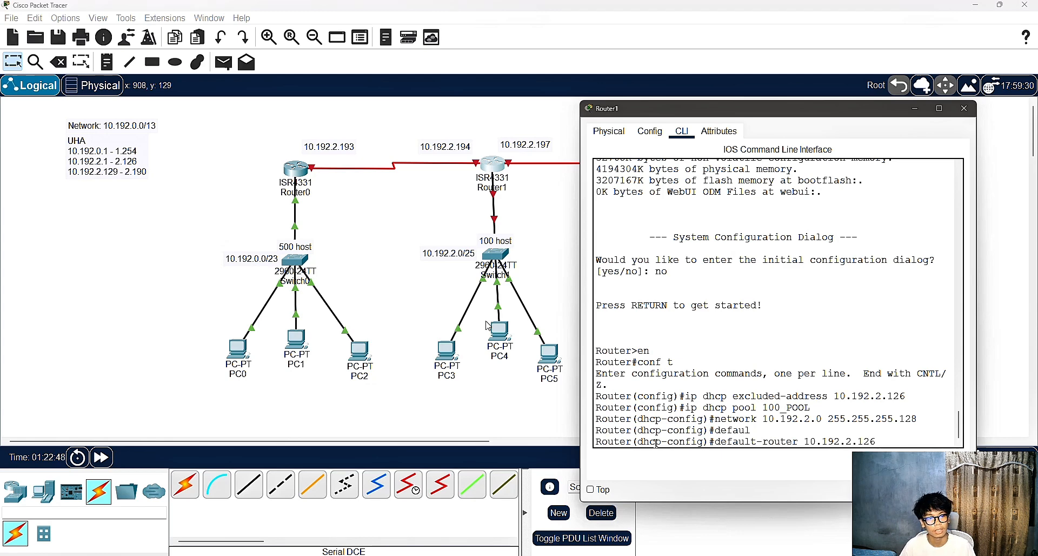
{"action": "key", "text": "Return"}
{"action": "key", "text": "Return"}
{"action": "type", "text": "exit"}
{"action": "key", "text": "Return"}
{"action": "key", "text": "Return"}
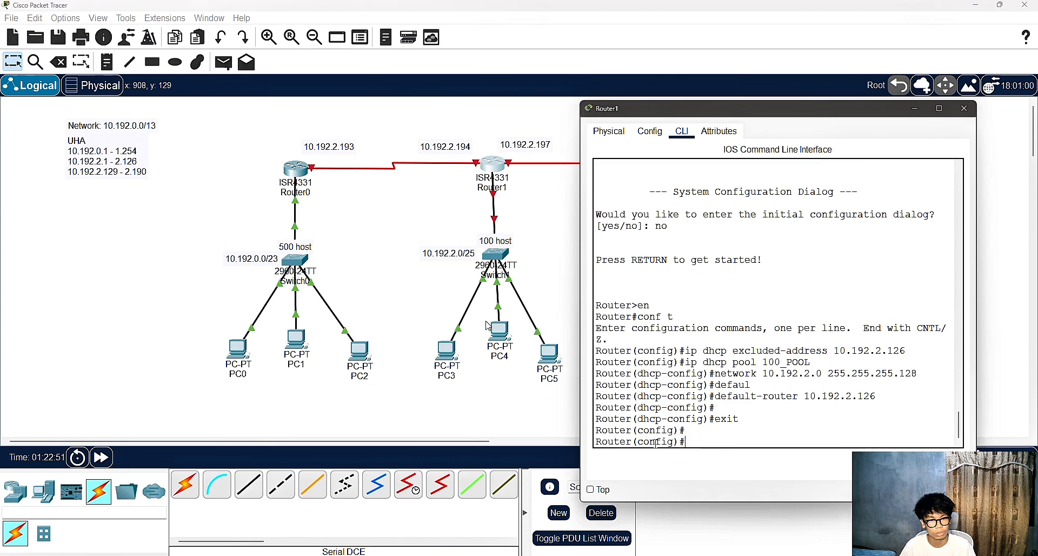
Enter interface configuration mode for GigabitEthernet 0/0/0 on Router1.
{"action": "type", "text": "int"}
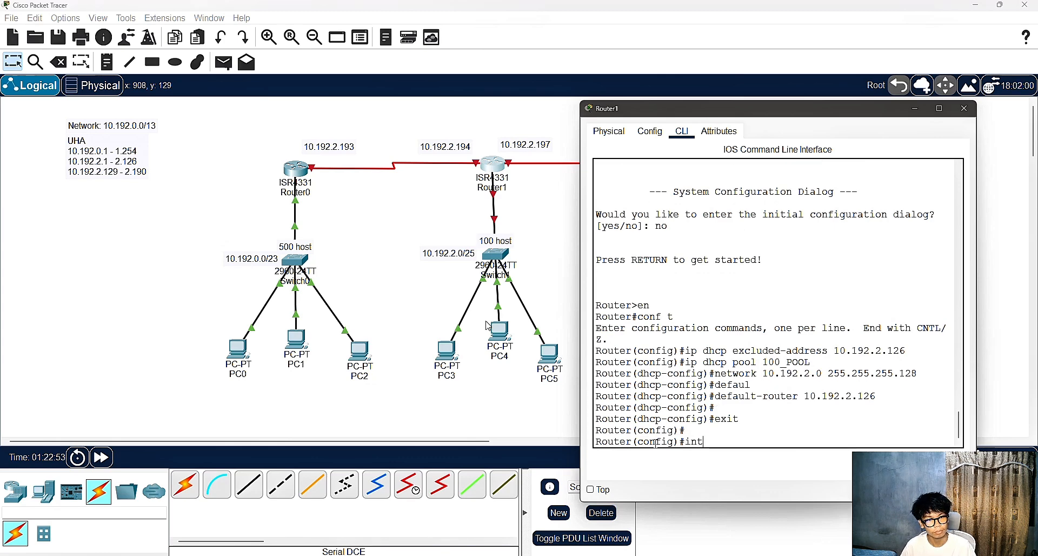
{"action": "type", "text": "erface"}
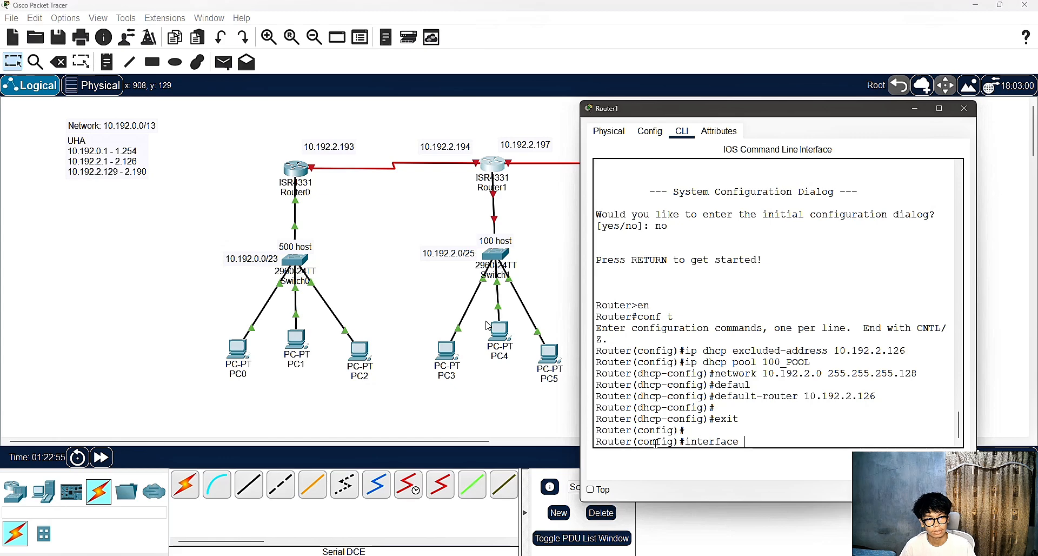
{"action": "type", "text": " g"}
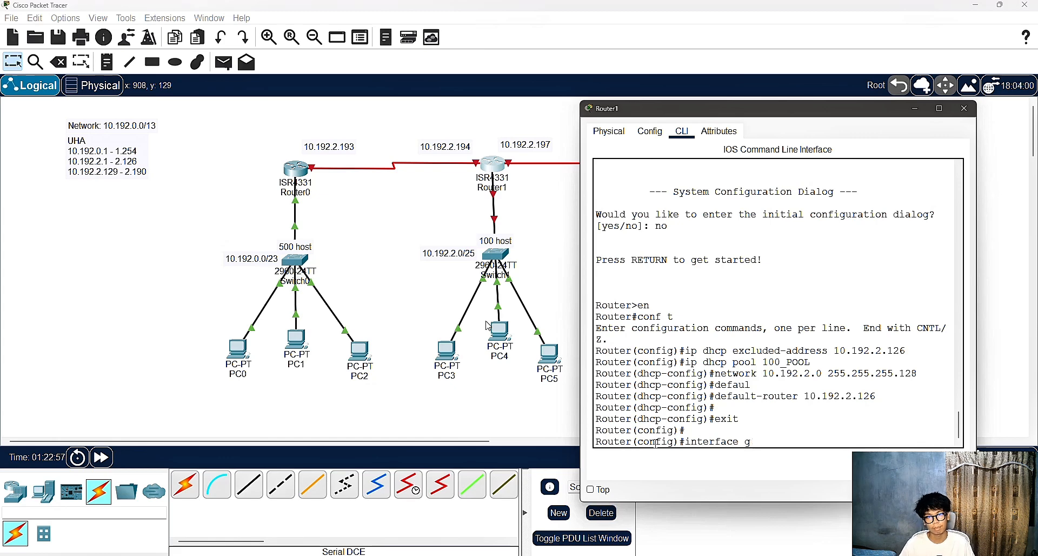
{"action": "type", "text": "0giga"}
{"action": "key", "text": "Tab"}
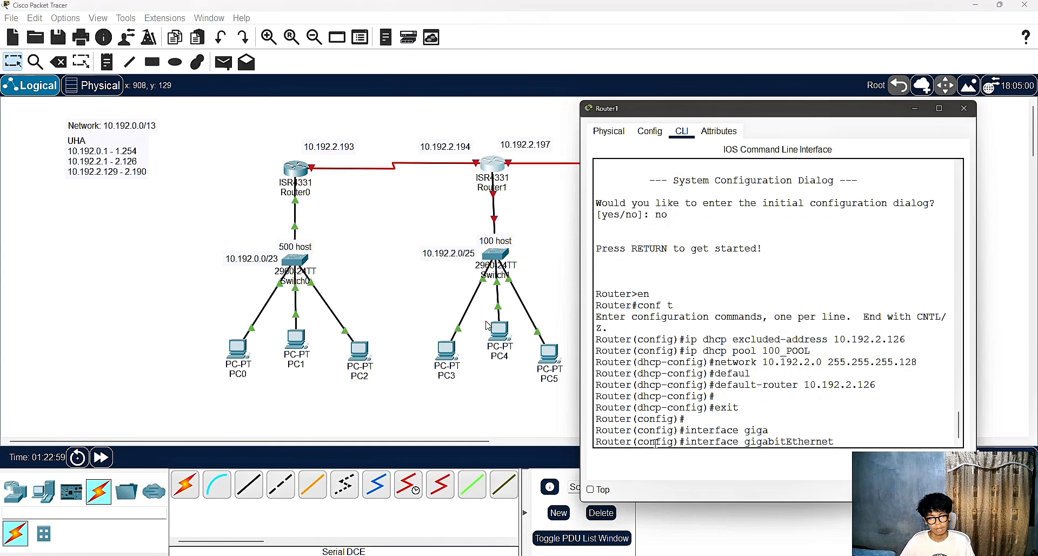
{"action": "type", "text": "0/0"}
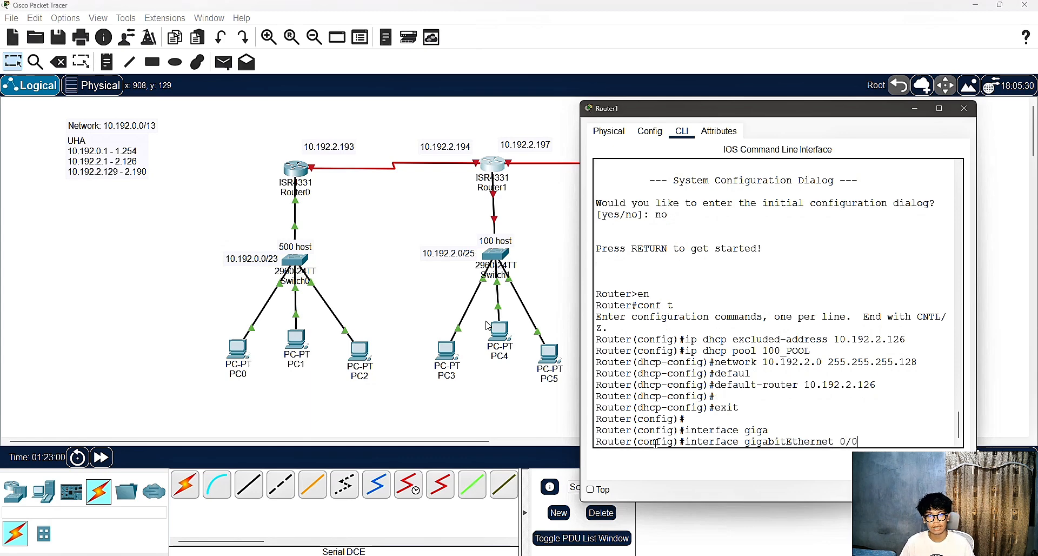
{"action": "type", "text": "/0"}
{"action": "key", "text": "Return"}
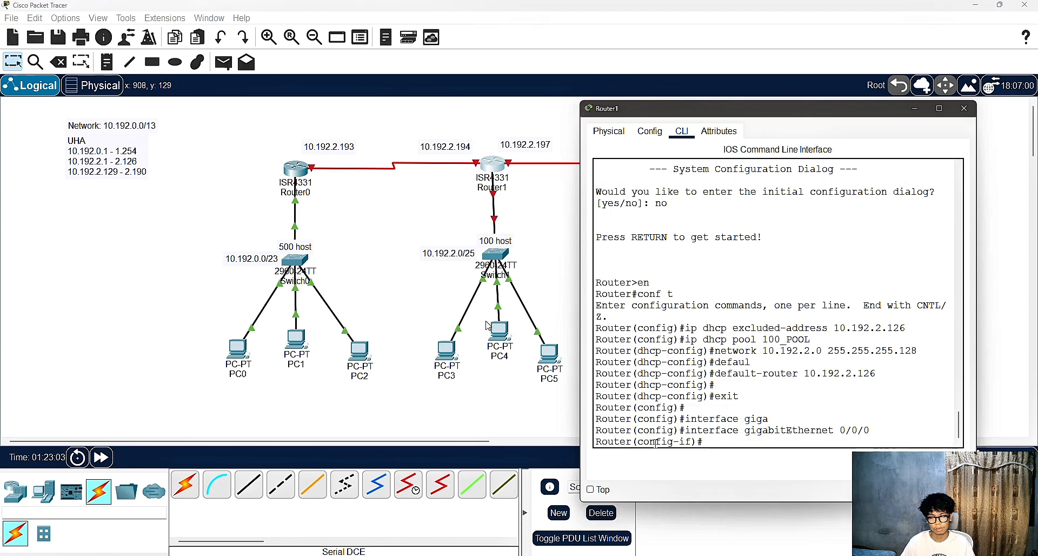
Enable Router1's GigabitEthernet 0/0/0 interface with the no shutdown command.
{"action": "key", "text": "BackSpace"}
{"action": "key", "text": "BackSpace"}
{"action": "key", "text": "BackSpace"}
{"action": "type", "text": "n"}
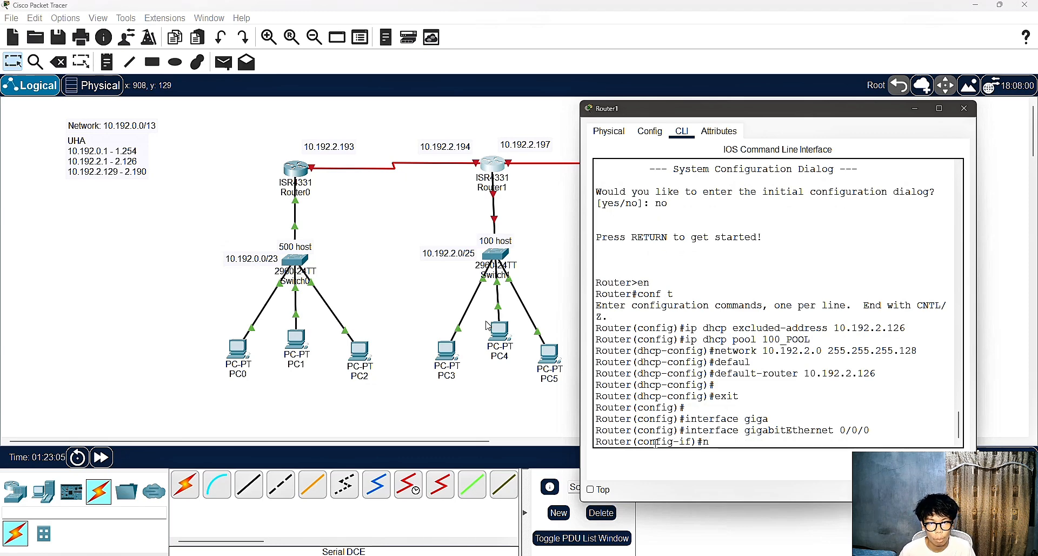
{"action": "type", "text": "o shut"}
{"action": "key", "text": "BackSpace"}
{"action": "key", "text": "BackSpace"}
{"action": "key", "text": "BackSpace"}
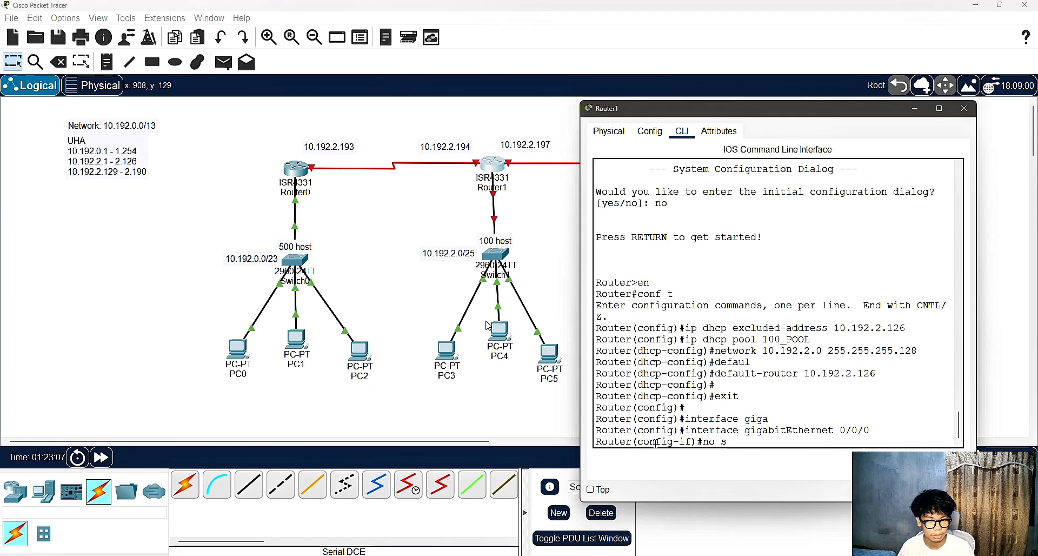
{"action": "type", "text": "hutdo"}
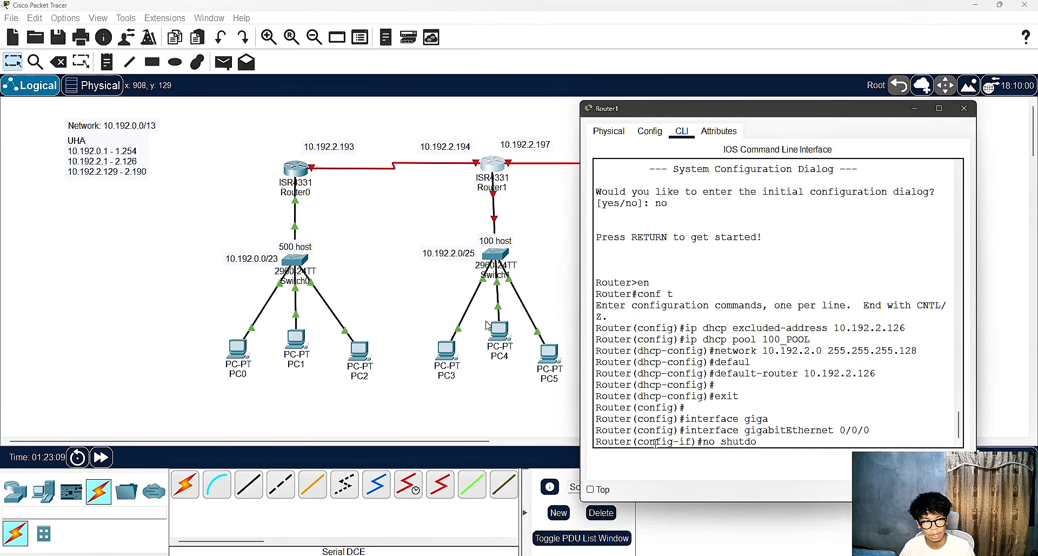
{"action": "type", "text": "wn"}
{"action": "key", "text": "Return"}
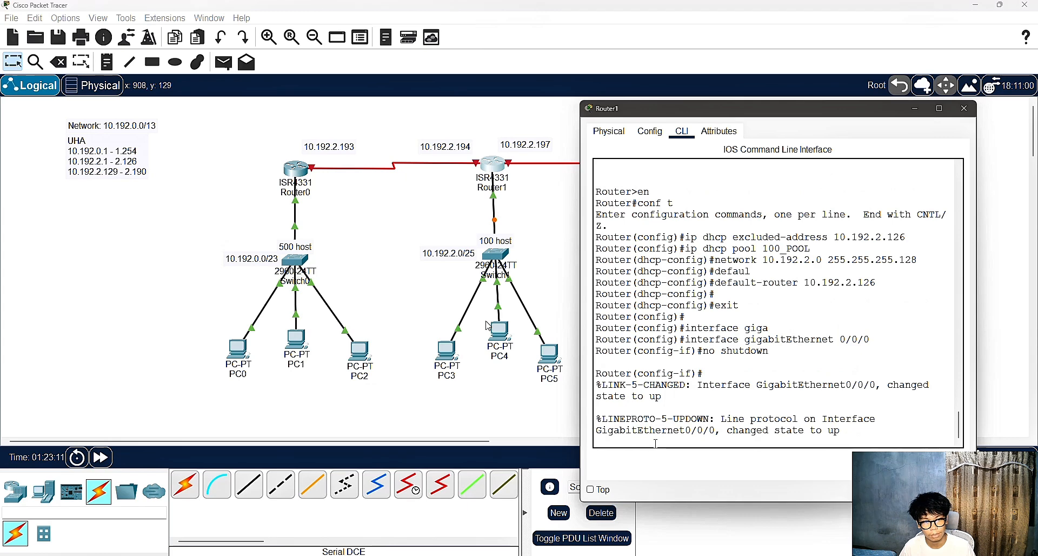
{"action": "key", "text": "Return"}
Assign IP address 10.192.2.126 with subnet mask 255.255.255.128 to Router1's GigabitEthernet 0/0/0 interface.
{"action": "type", "text": "ip"}
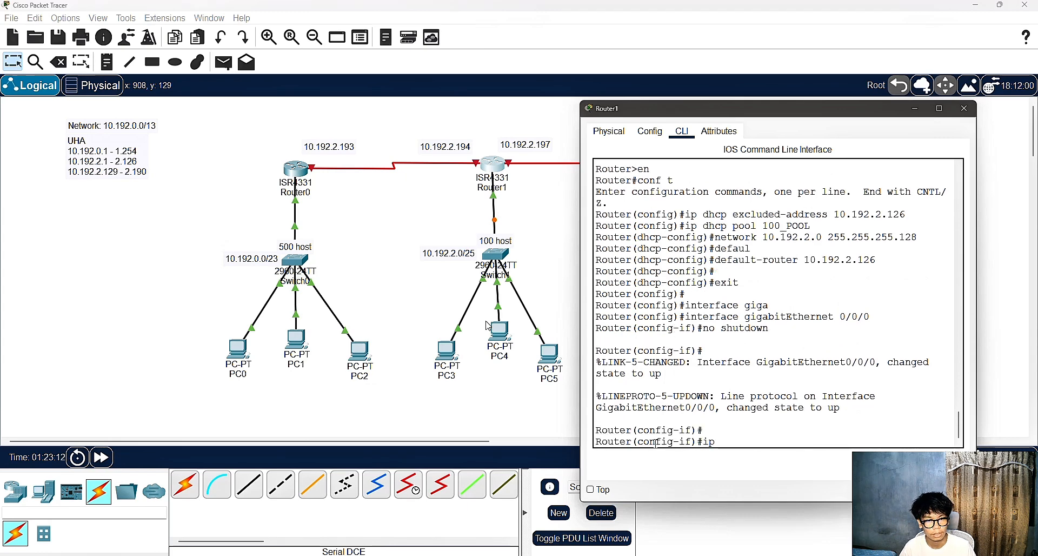
{"action": "type", "text": " address 10,1"}
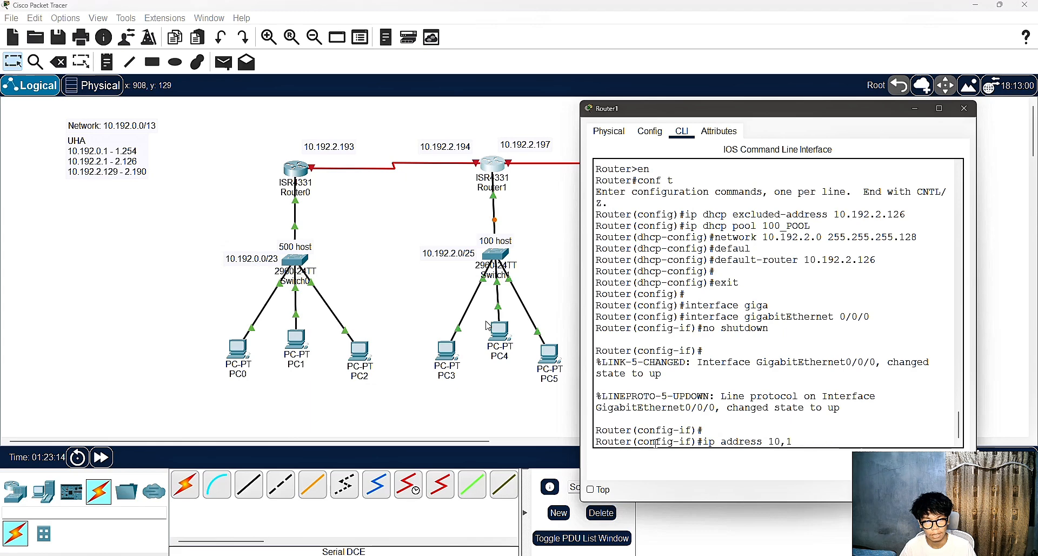
{"action": "type", "text": "9"}
{"action": "key", "text": "BackSpace"}
{"action": "key", "text": "BackSpace"}
{"action": "key", "text": "BackSpace"}
{"action": "type", "text": ".192.0"}
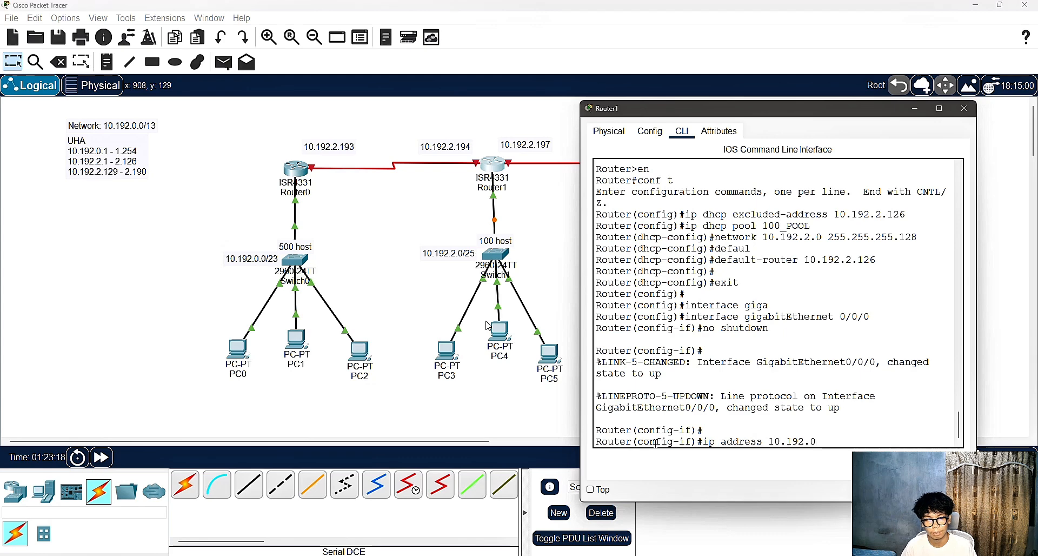
{"action": "key", "text": "BackSpace"}
{"action": "type", "text": "2."}
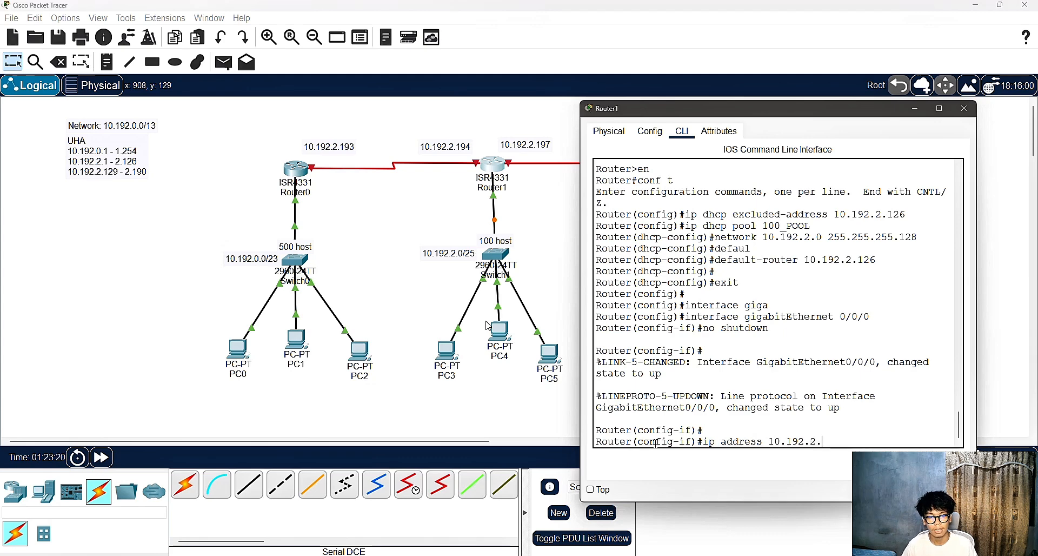
{"action": "type", "text": "126 2"}
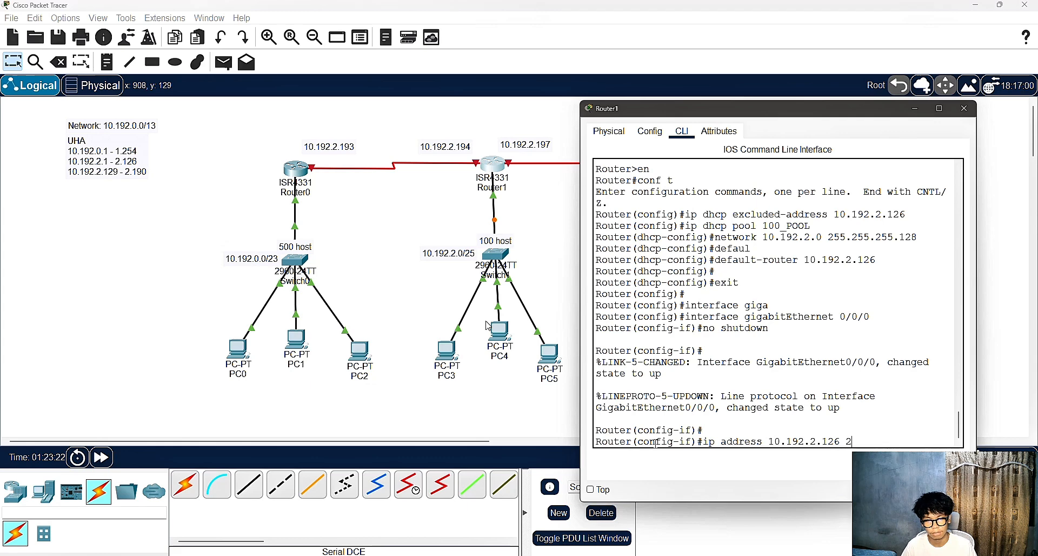
{"action": "type", "text": "55.255.255.128"}
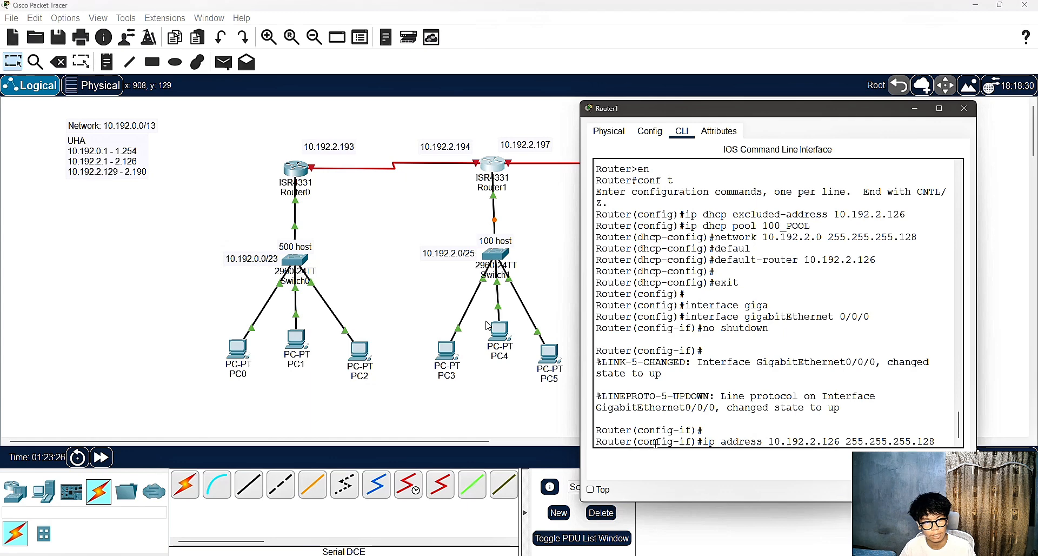
{"action": "type", "text": "255.128"}
{"action": "key", "text": "Return"}
{"action": "key", "text": "Return"}
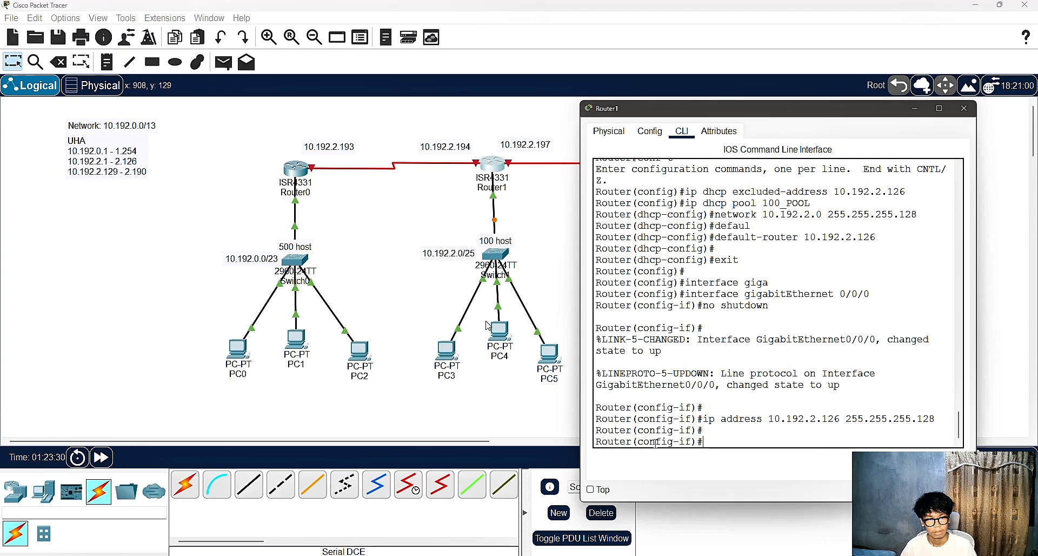
Return Router1 to global configuration mode and close its window.
{"action": "type", "text": "exit"}
{"action": "key", "text": "Return"}
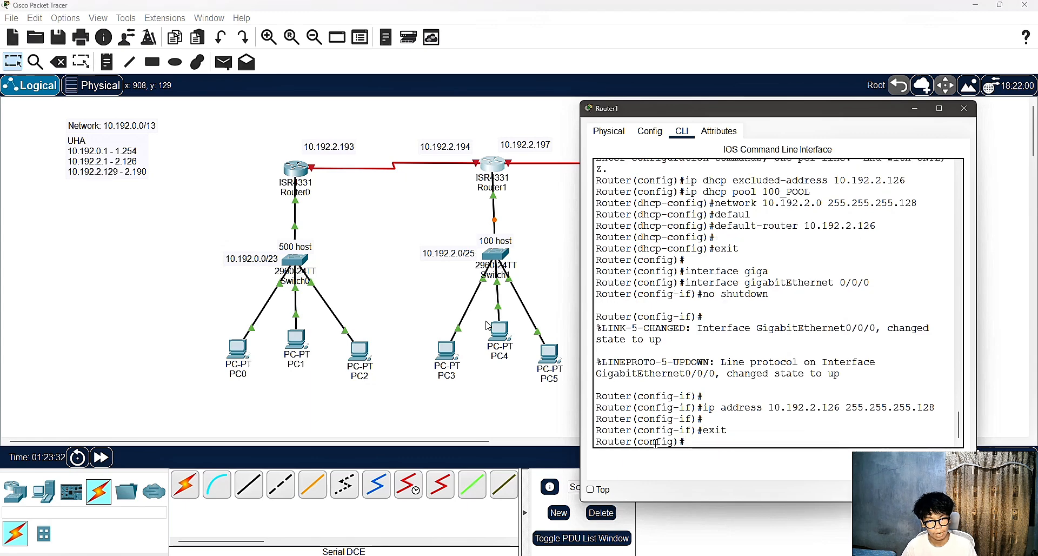
{"action": "left_click", "coordinate": [966, 109]}
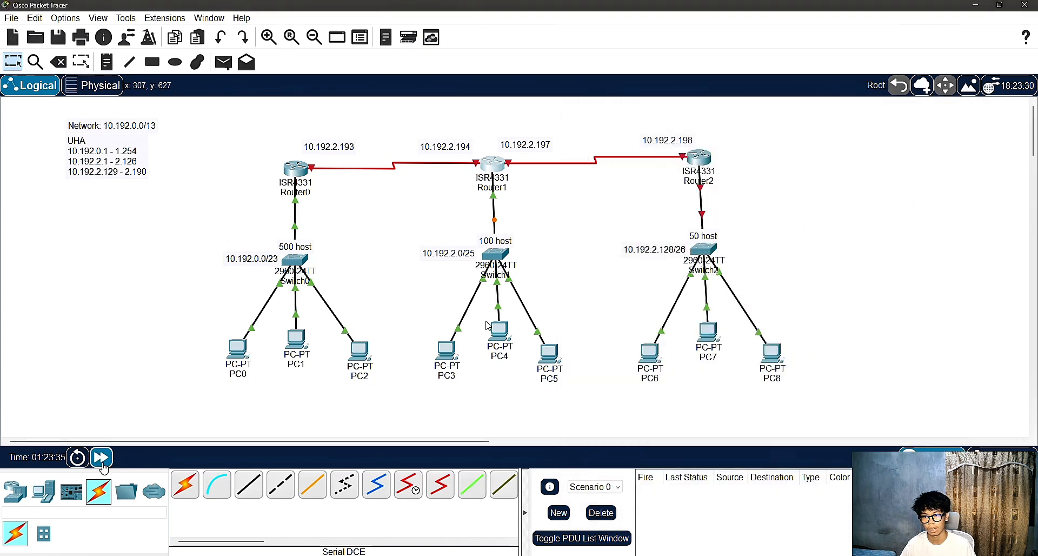
Fast-forward the simulation time and set PC3's IPv4 configuration to DHCP.
{"action": "left_click", "coordinate": [100, 459]}
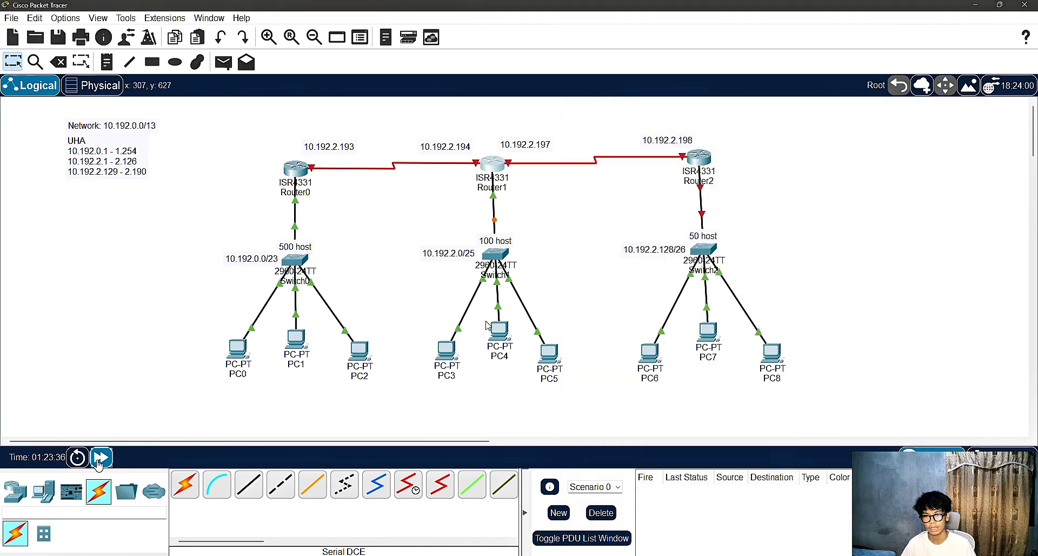
{"action": "left_click", "coordinate": [100, 458]}
{"action": "left_click", "coordinate": [448, 350]}
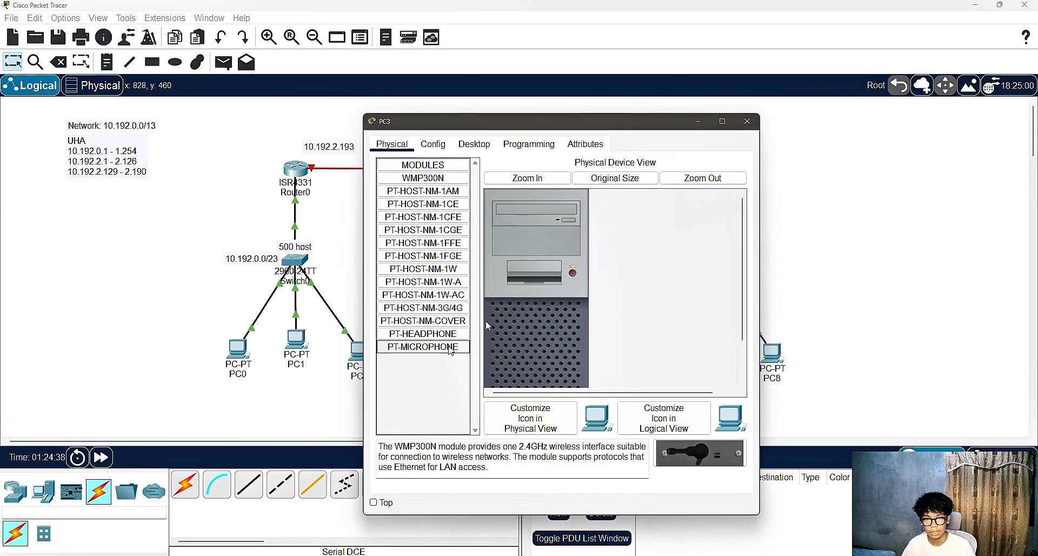
{"action": "left_click", "coordinate": [473, 144]}
{"action": "left_click", "coordinate": [413, 202]}
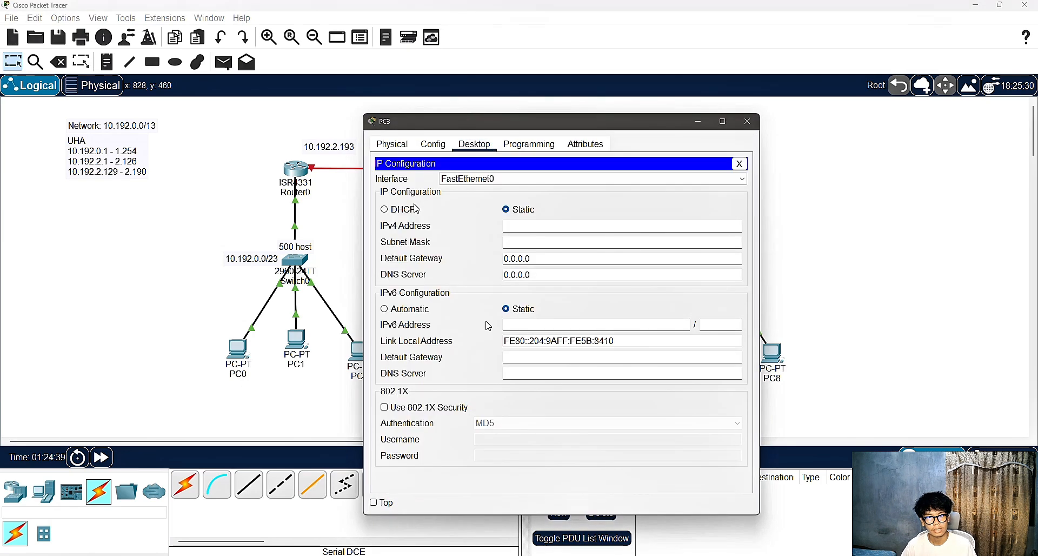
{"action": "left_click", "coordinate": [405, 212]}
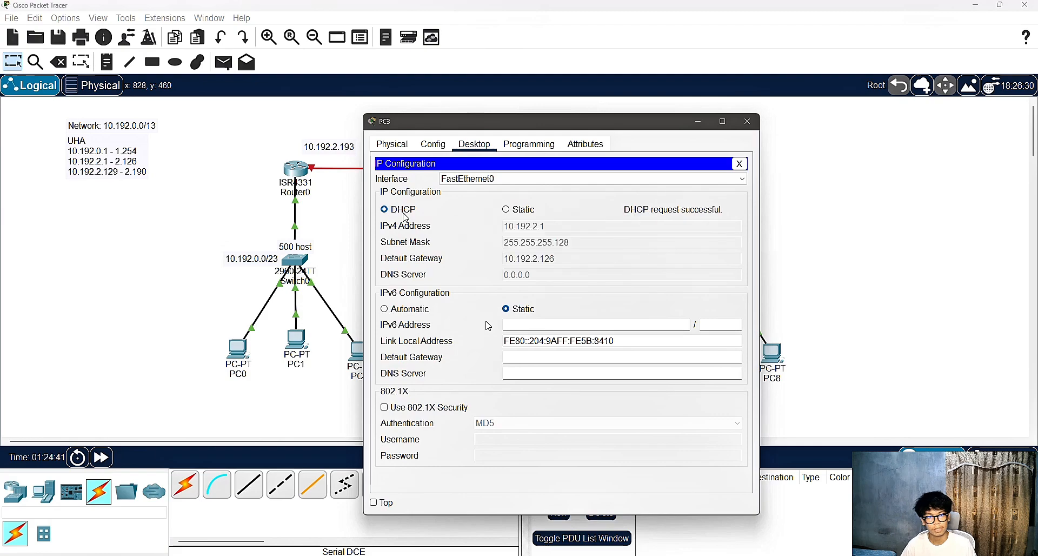
{"action": "left_click", "coordinate": [748, 121]}
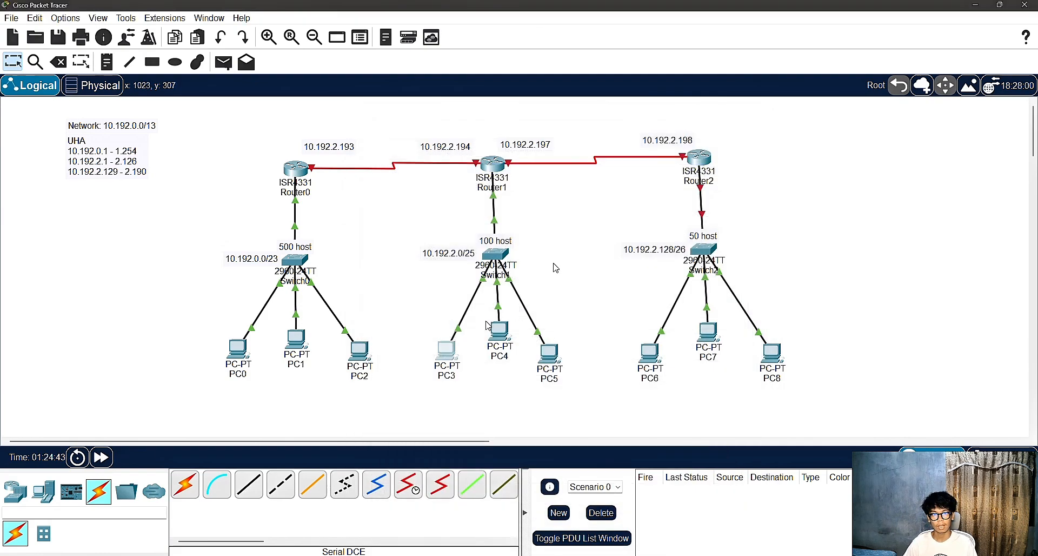
Set PC4's IPv4 configuration to DHCP and close its window.
{"action": "left_click", "coordinate": [500, 333]}
{"action": "left_click", "coordinate": [474, 144]}
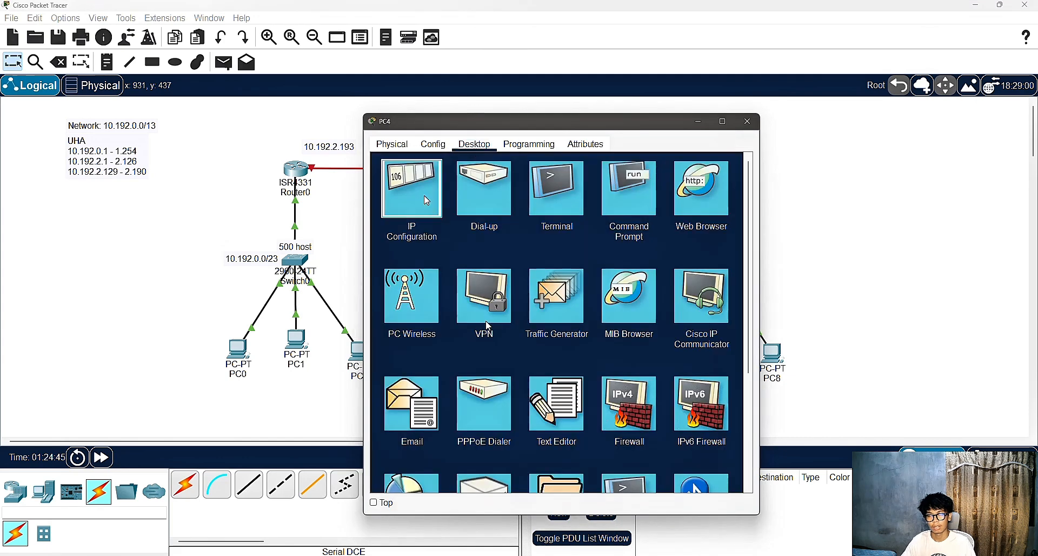
{"action": "left_click", "coordinate": [425, 197]}
{"action": "left_click", "coordinate": [410, 213]}
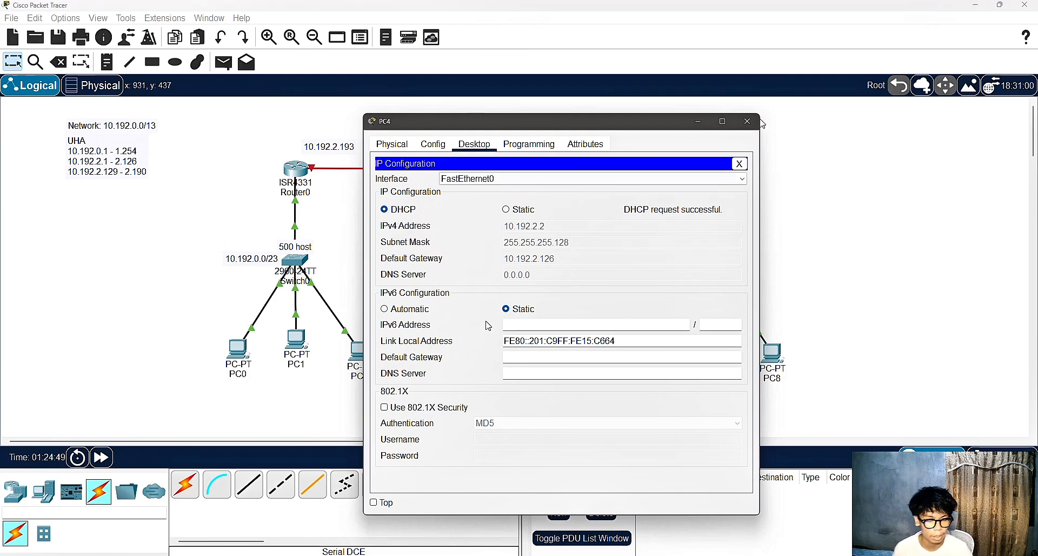
{"action": "left_click", "coordinate": [748, 121]}
Set PC5's IPv4 configuration to DHCP and close its window.
{"action": "left_click", "coordinate": [549, 354]}
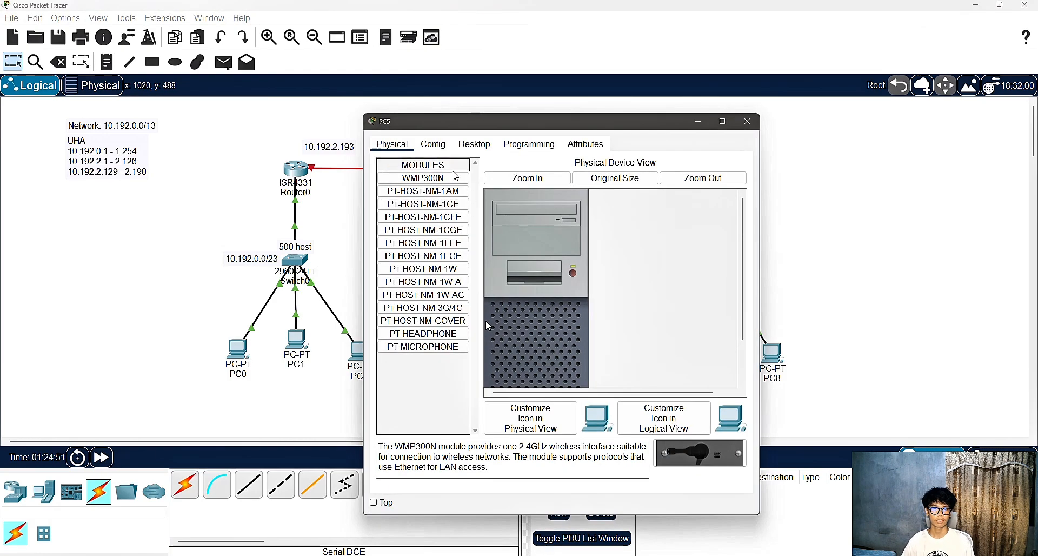
{"action": "left_click", "coordinate": [474, 144]}
{"action": "left_click", "coordinate": [410, 197]}
{"action": "left_click", "coordinate": [407, 213]}
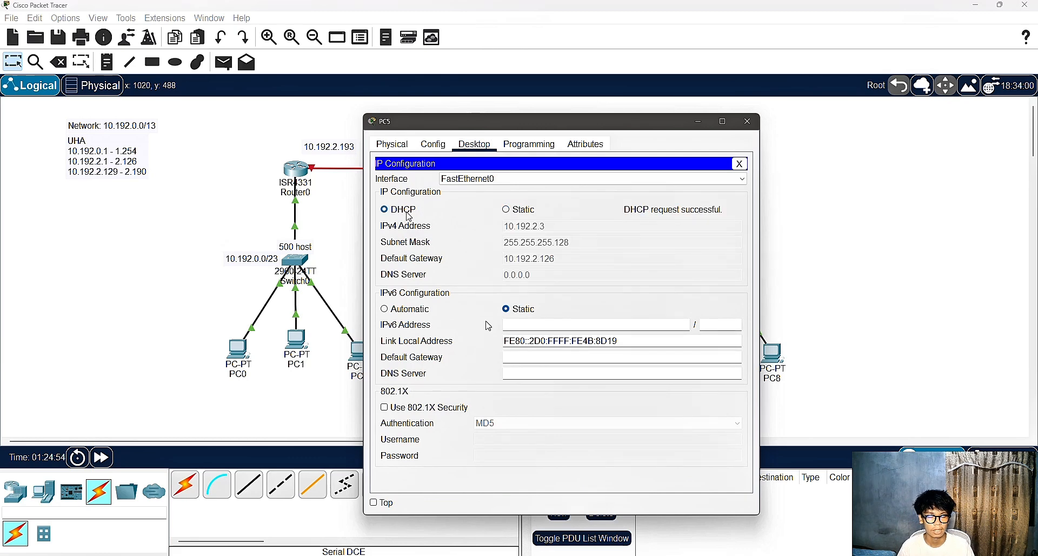
{"action": "left_click", "coordinate": [748, 121]}
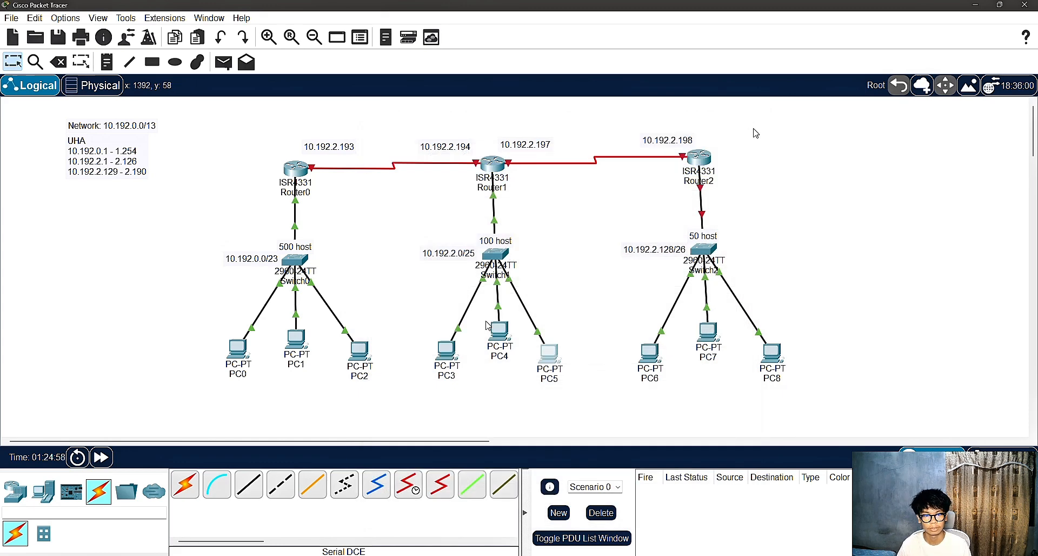
Open Router2's command line, decline the initial configuration dialog, and move the window clear of Router2's LAN.
{"action": "left_click", "coordinate": [703, 162]}
{"action": "left_click", "coordinate": [466, 144]}
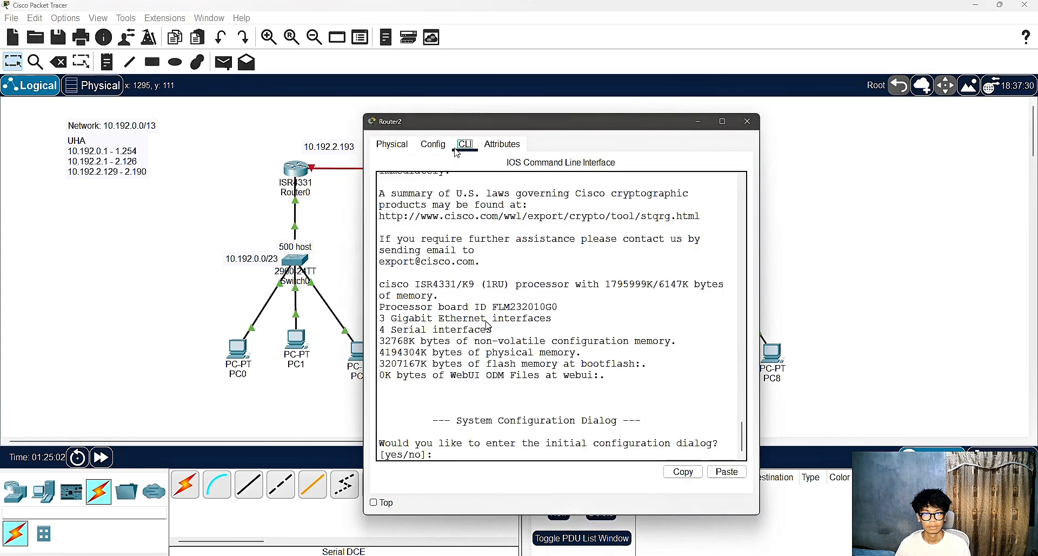
{"action": "type", "text": "no"}
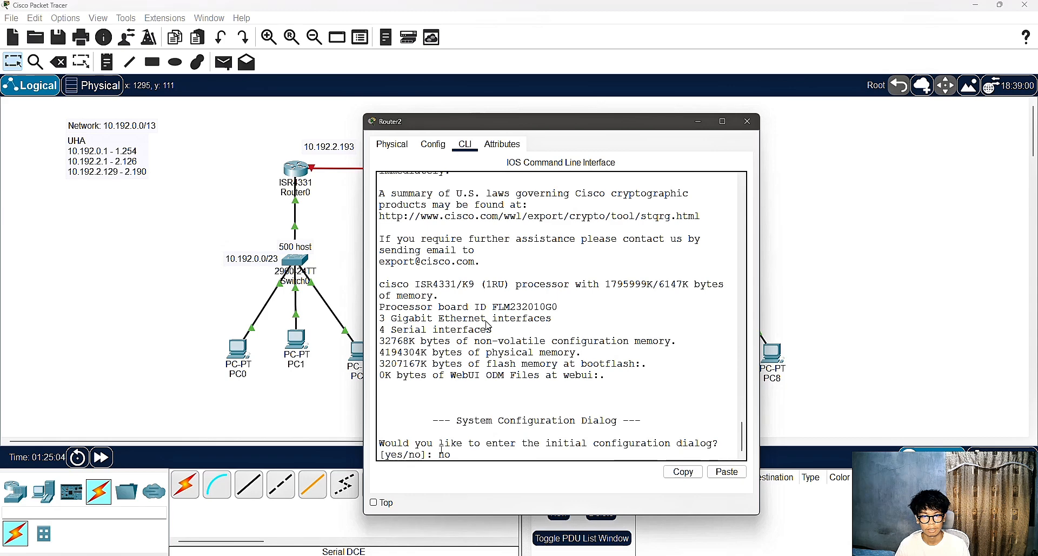
{"action": "key", "text": "Return"}
{"action": "key", "text": "Return"}
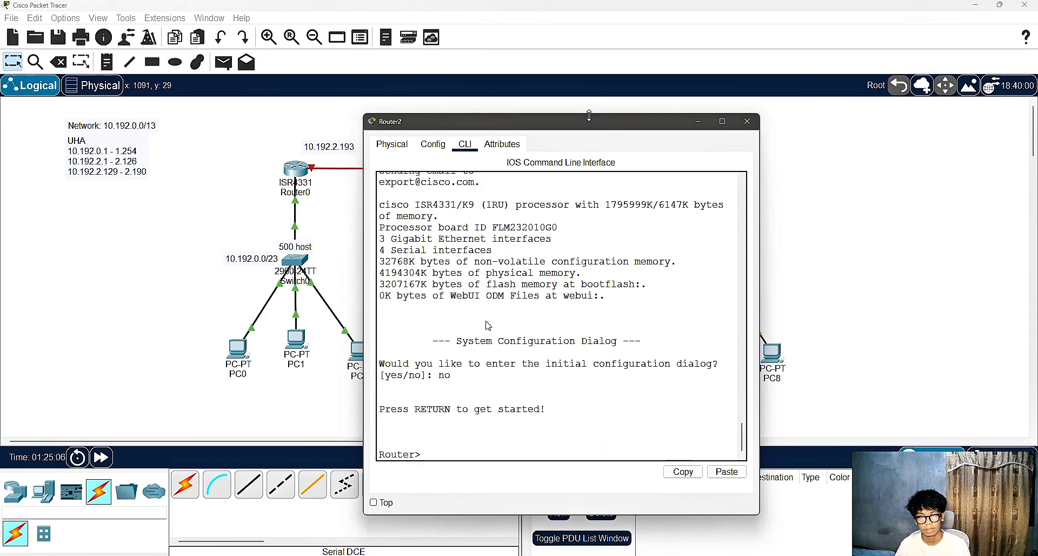
{"action": "left_click_drag", "start_coordinate": [586, 119], "coordinate": [419, 101]}
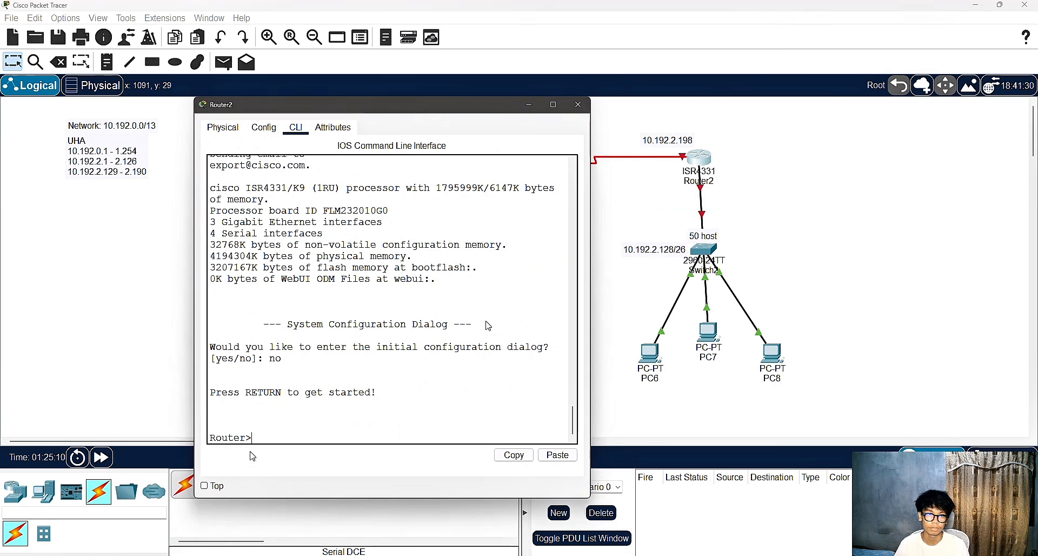
Enter privileged mode and then global configuration mode on Router2.
{"action": "type", "text": "enable"}
{"action": "key", "text": "Return"}
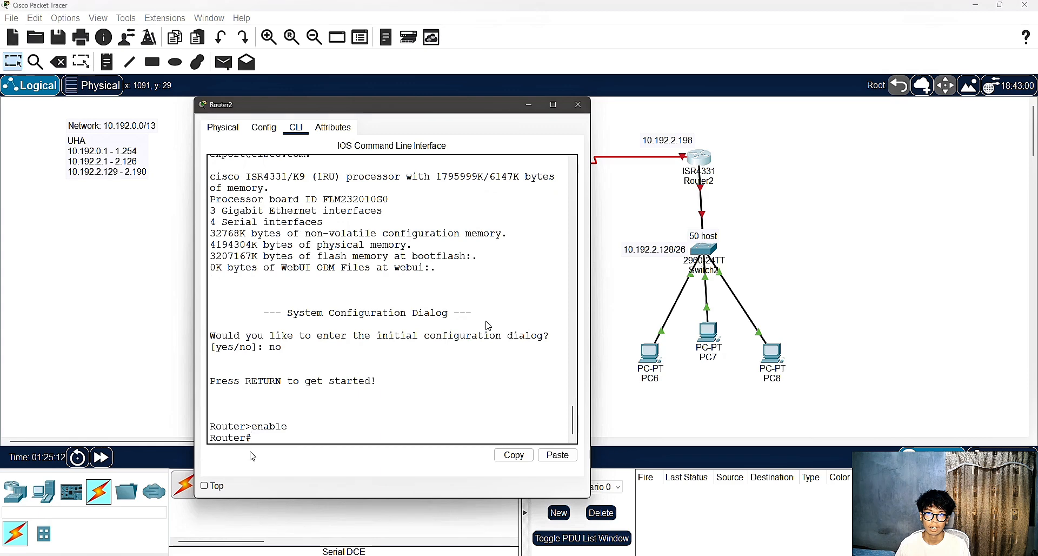
{"action": "type", "text": "conf t"}
{"action": "key", "text": "Return"}
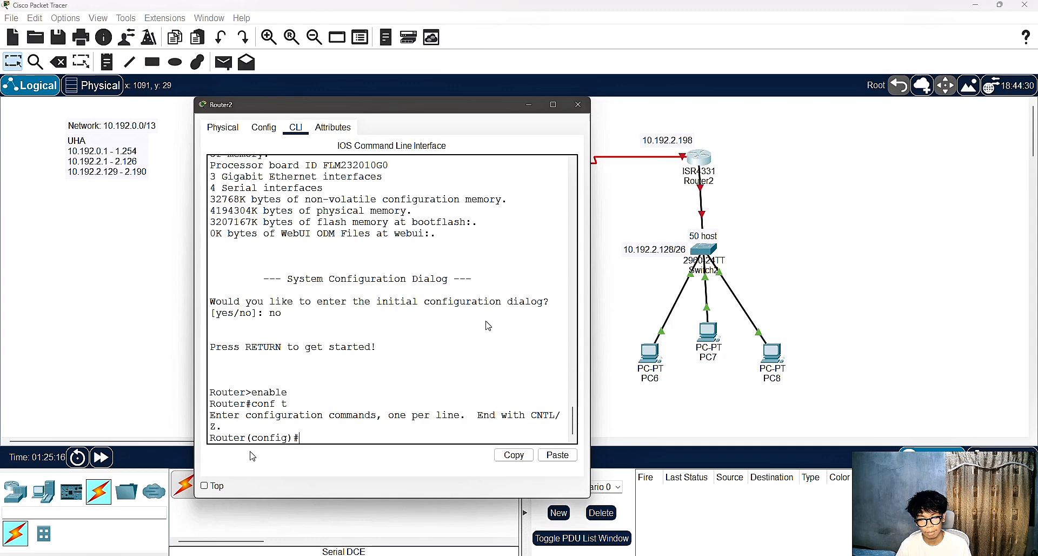
Exclude the address 10.192.2.190 from DHCP assignment on Router2.
{"action": "type", "text": "ip dhcp"}
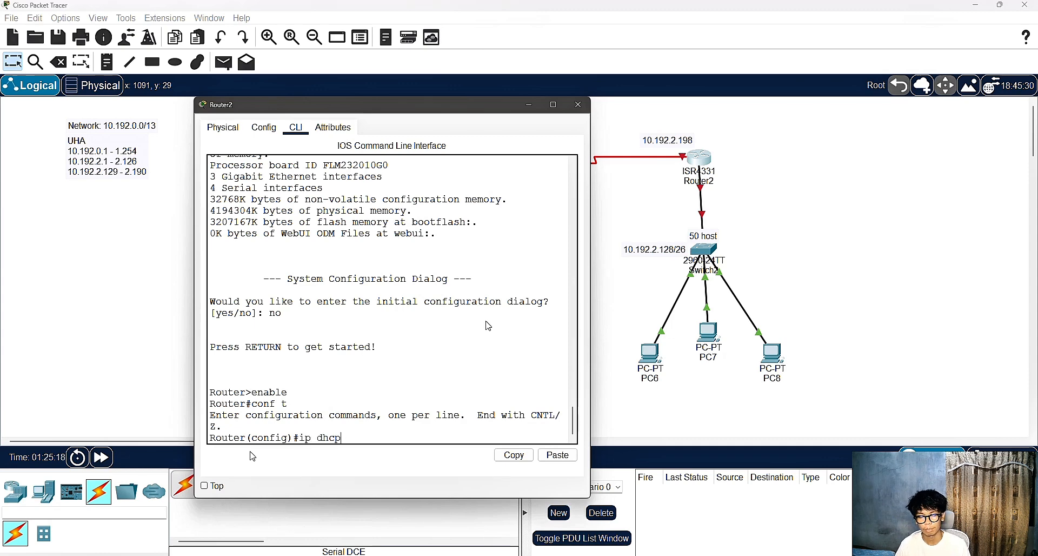
{"action": "type", "text": " excluded"}
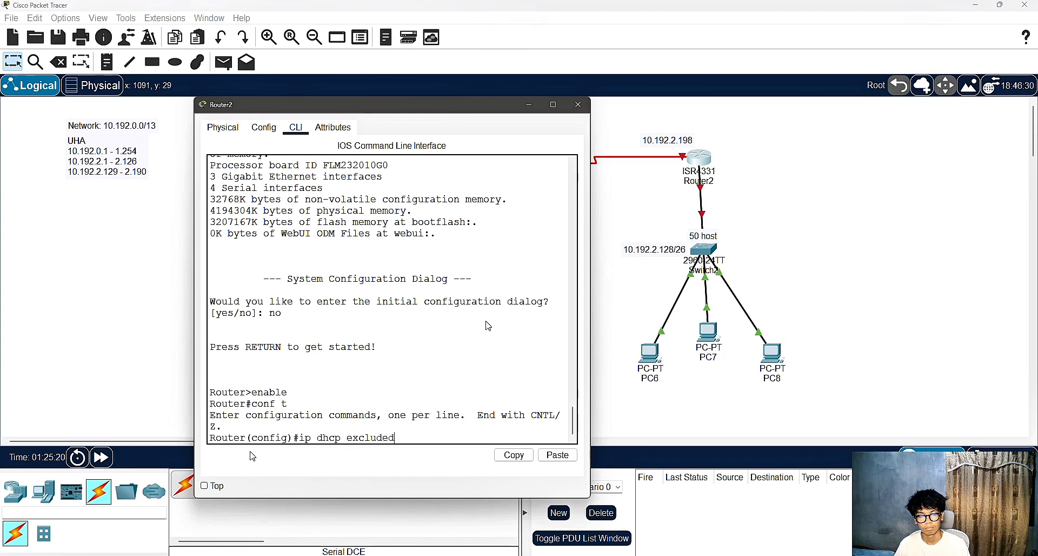
{"action": "type", "text": "-address"}
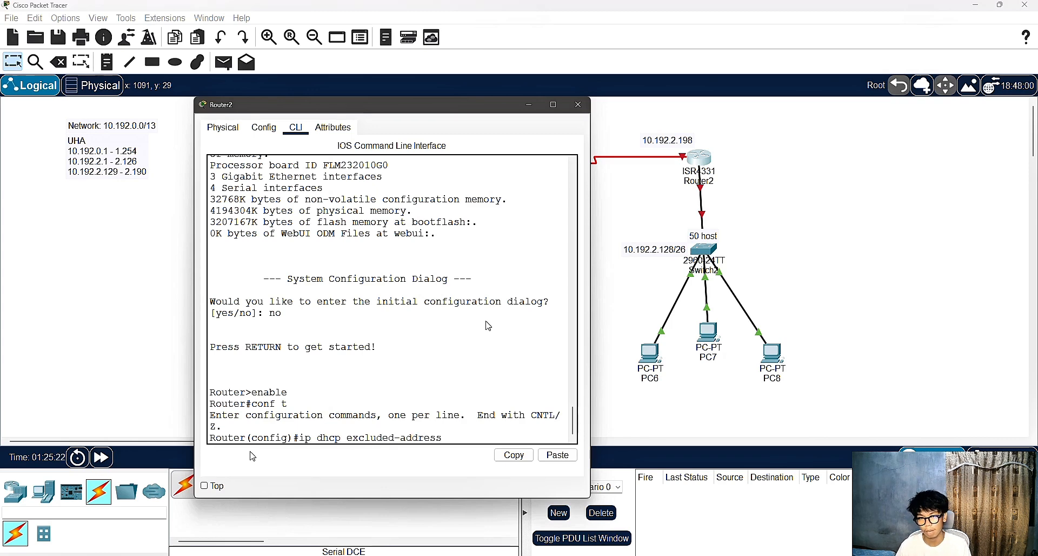
{"action": "type", "text": " 10.192.2.12"}
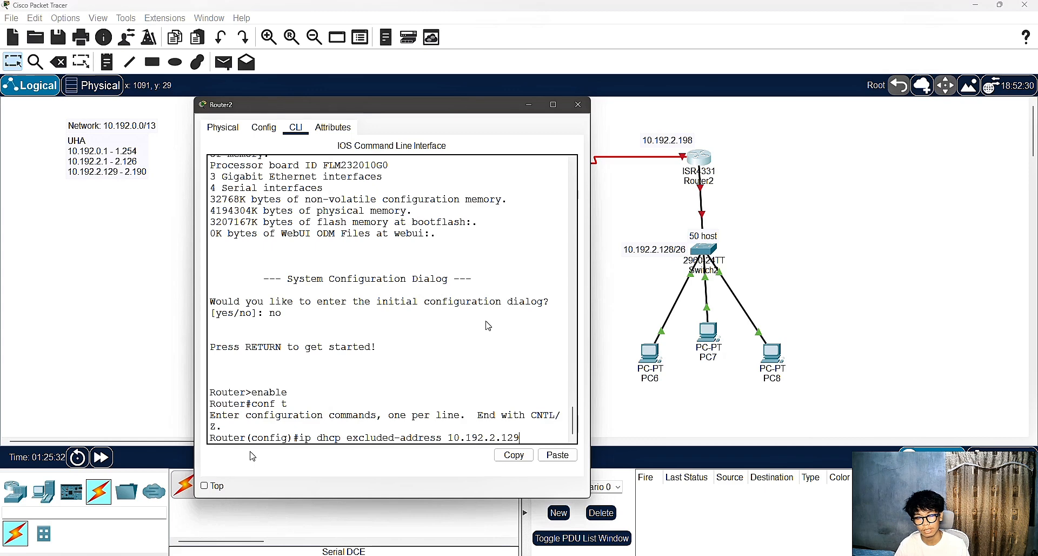
{"action": "key", "text": "BackSpace"}
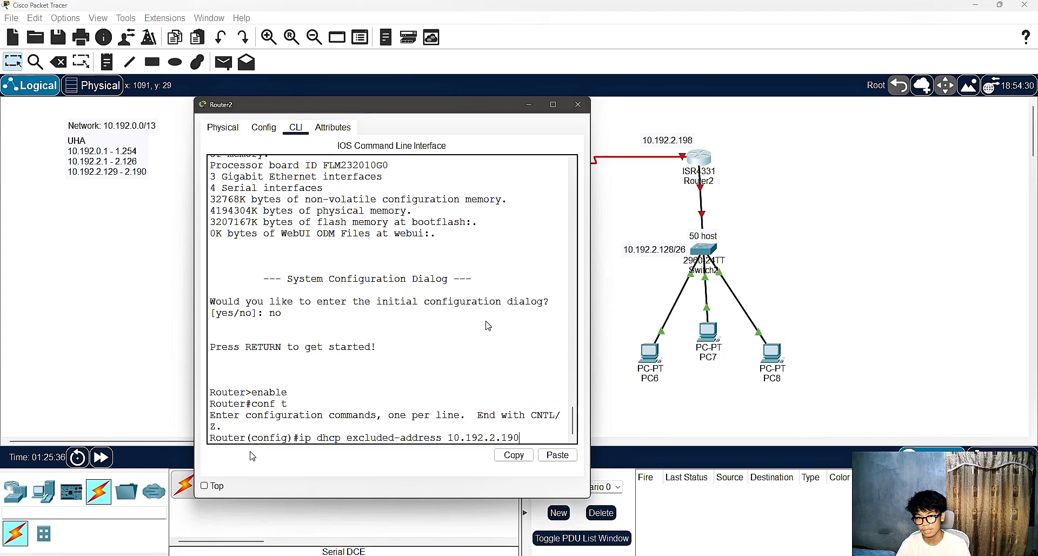
{"action": "key", "text": "Return"}
Create a DHCP pool named 50_POOL on Router2.
{"action": "type", "text": "ip "}
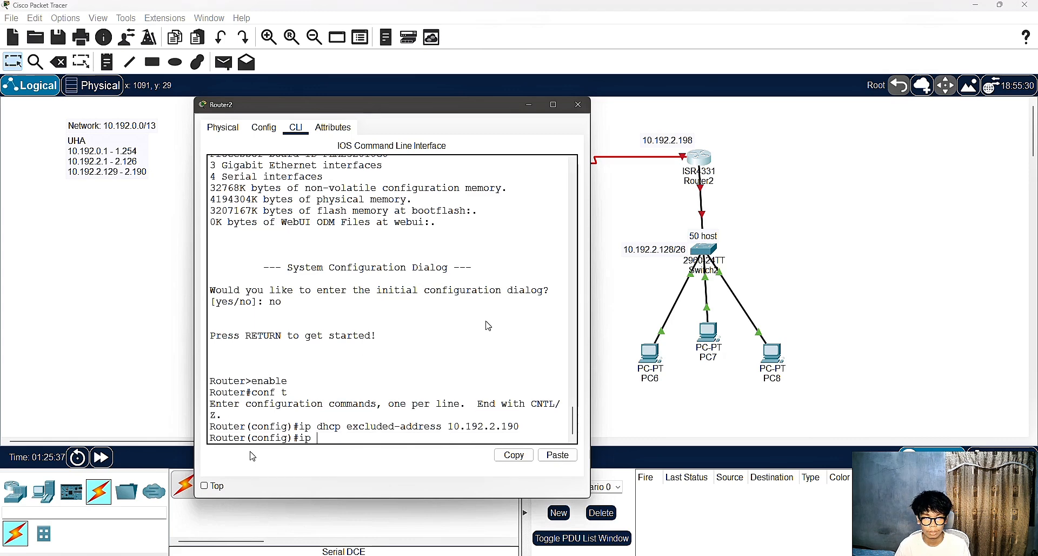
{"action": "type", "text": "dhcp pool"}
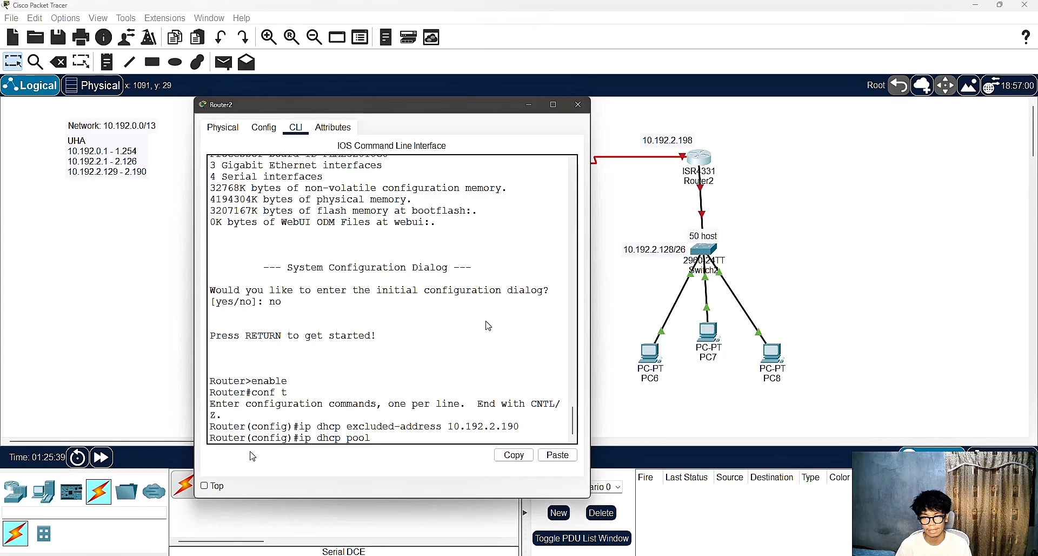
{"action": "type", "text": " 50-"}
{"action": "key", "text": "Caps_Lock"}
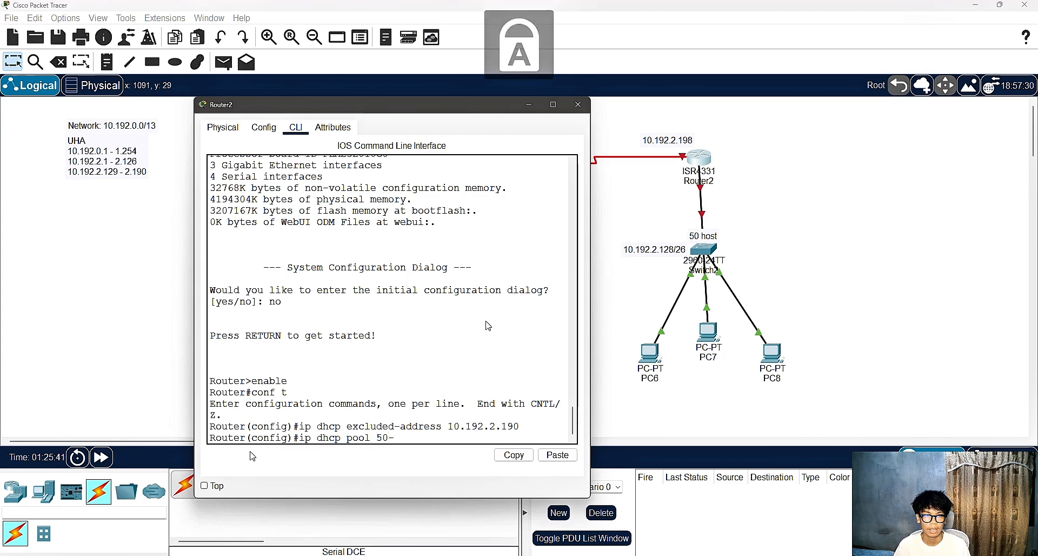
{"action": "key", "text": "BackSpace"}
{"action": "type", "text": "_POOL"}
{"action": "key", "text": "Return"}
{"action": "key", "text": "Caps_Lock"}
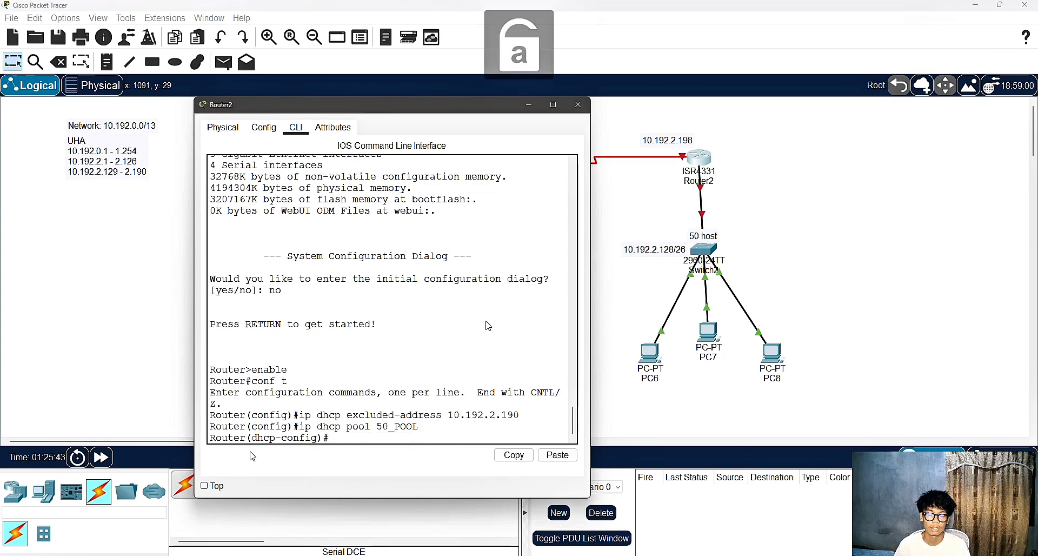
Set the 50_POOL network to 10.192.2.128 with subnet mask 255.255.255.192.
{"action": "type", "text": "network"}
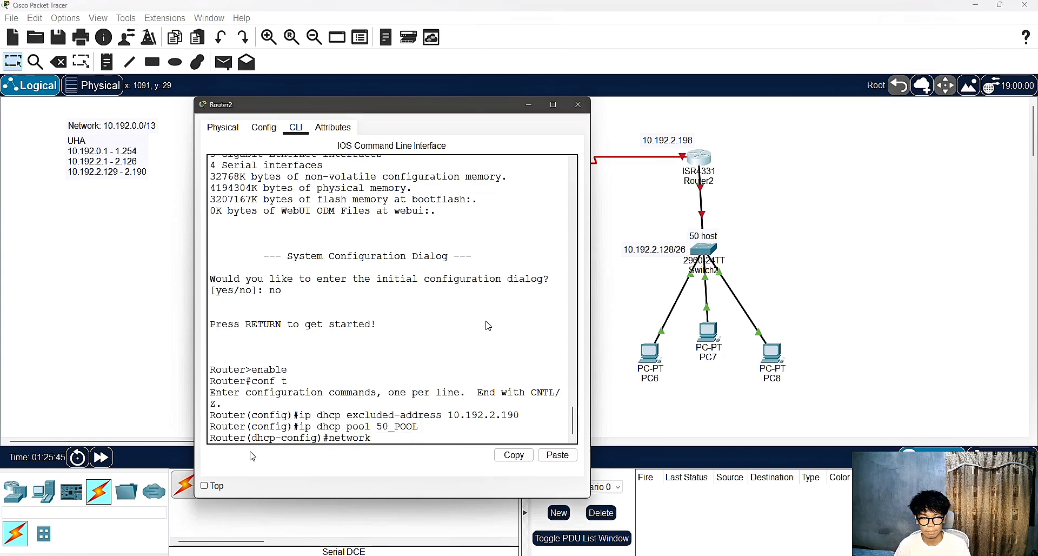
{"action": "type", "text": " 10."}
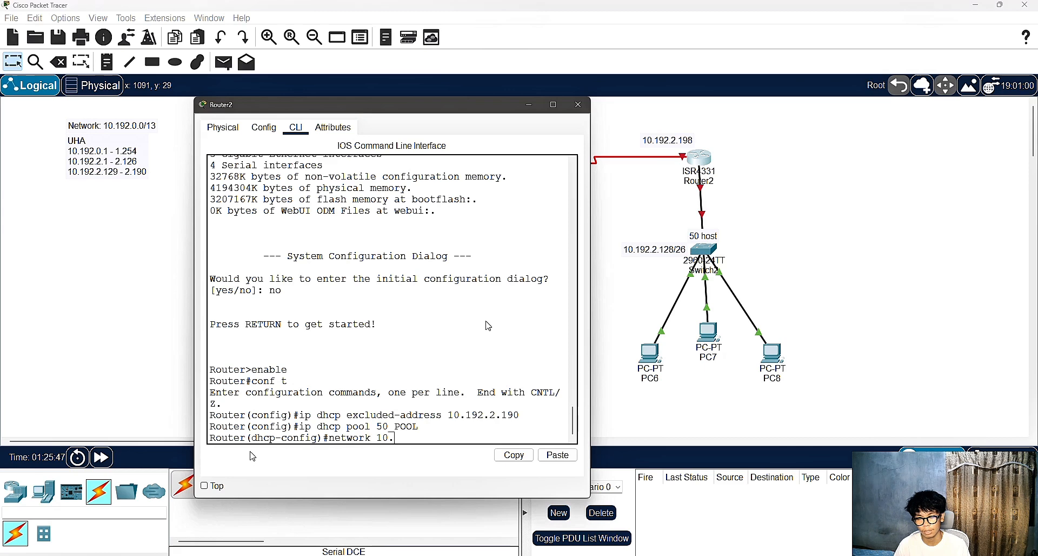
{"action": "type", "text": "192.2.12"}
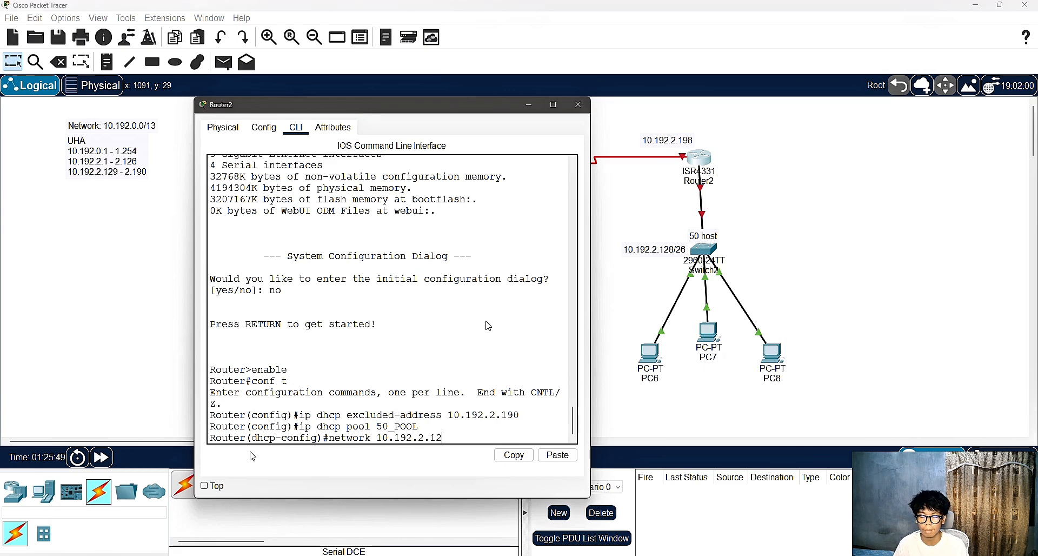
{"action": "type", "text": "8 255.255"}
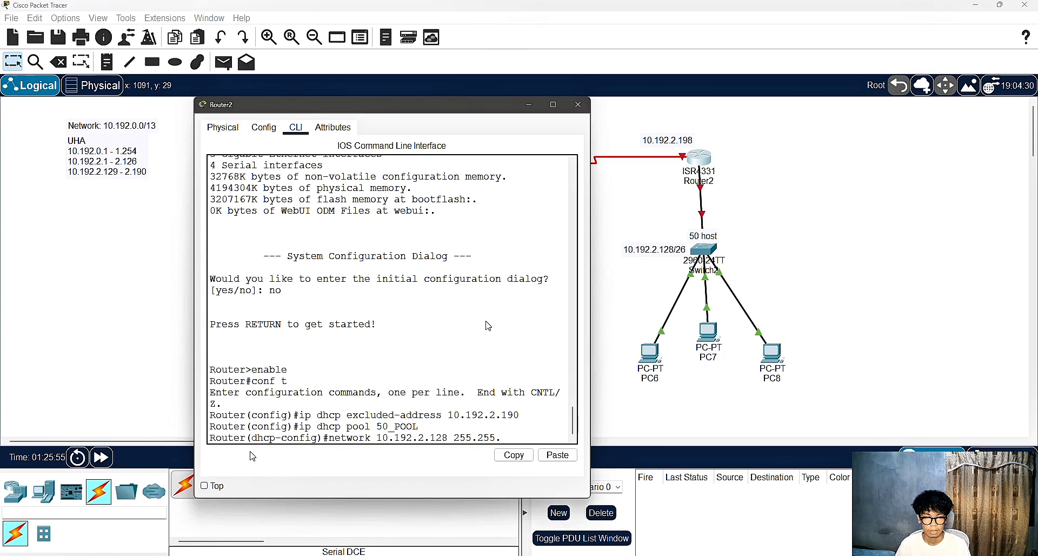
{"action": "type", "text": ".255.192"}
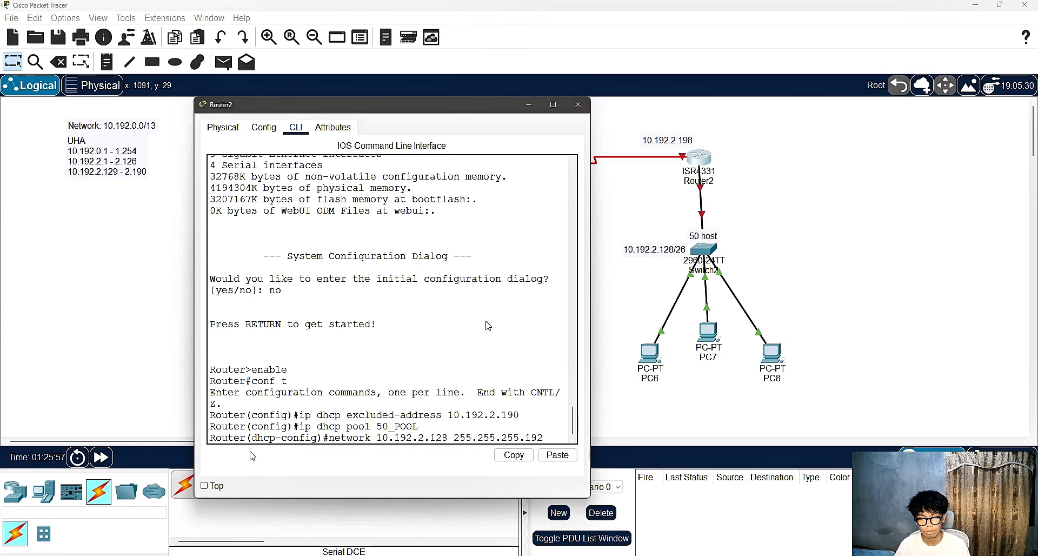
{"action": "key", "text": "Return"}
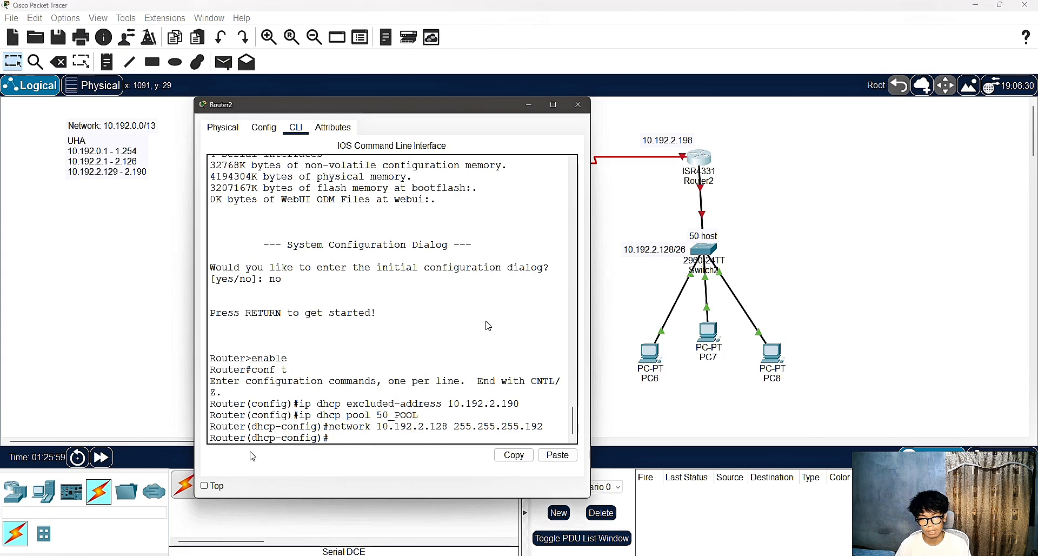
Set the DHCP pool's default router to 10.192.2.190 and return to global configuration mode.
{"action": "type", "text": "defa"}
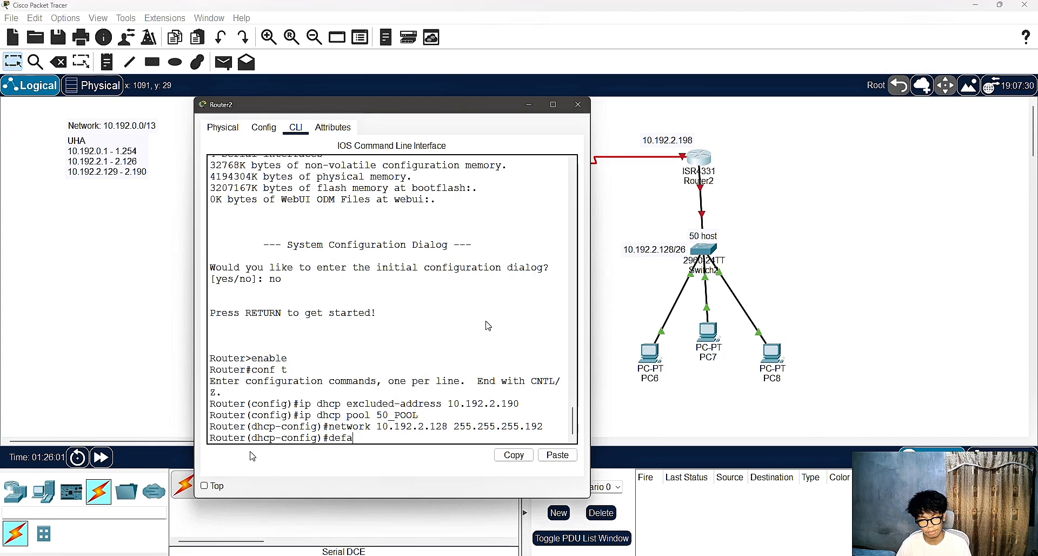
{"action": "type", "text": "ul"}
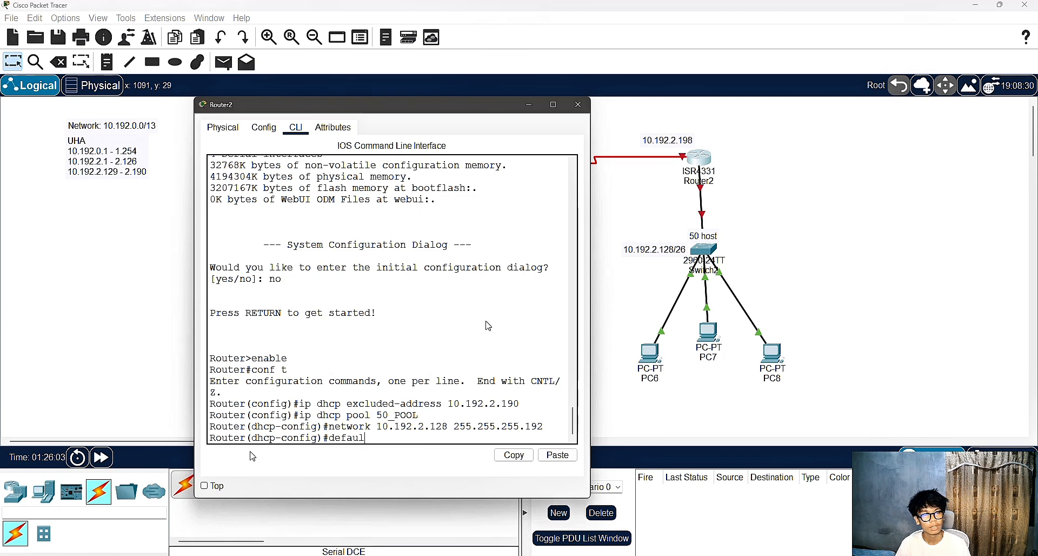
{"action": "key", "text": "Tab"}
{"action": "type", "text": "10"}
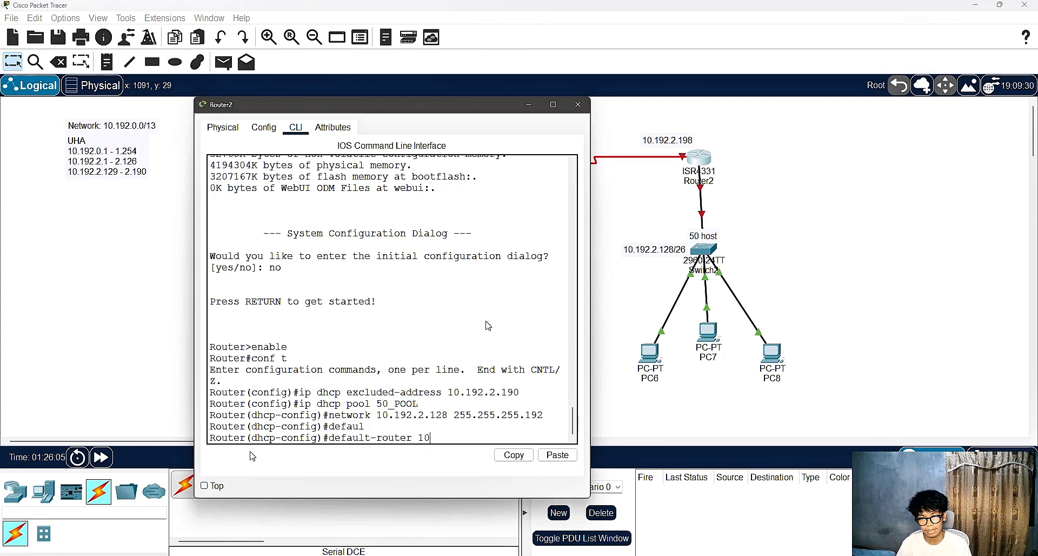
{"action": "type", "text": ".192.2.190"}
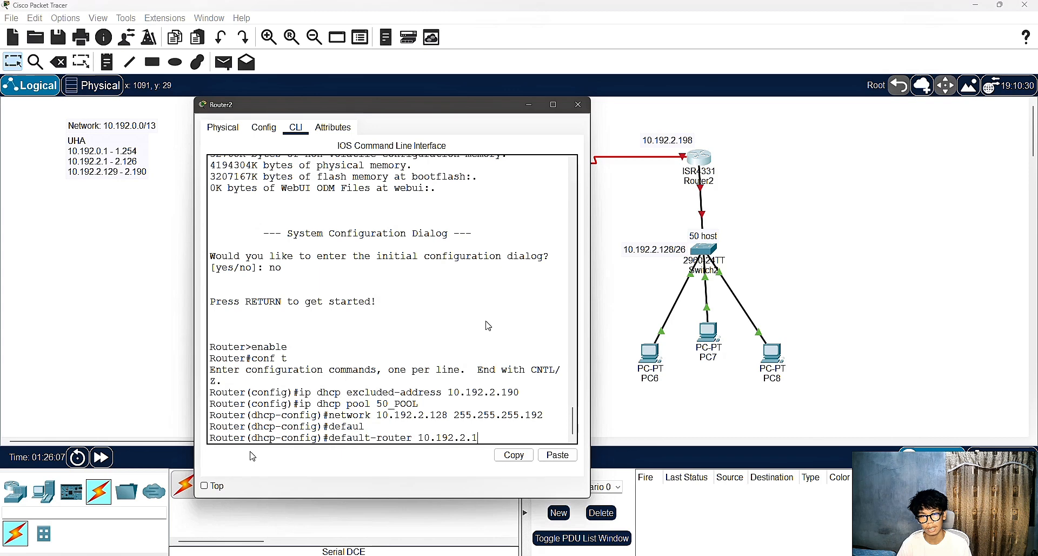
{"action": "key", "text": "Return"}
{"action": "key", "text": "Return"}
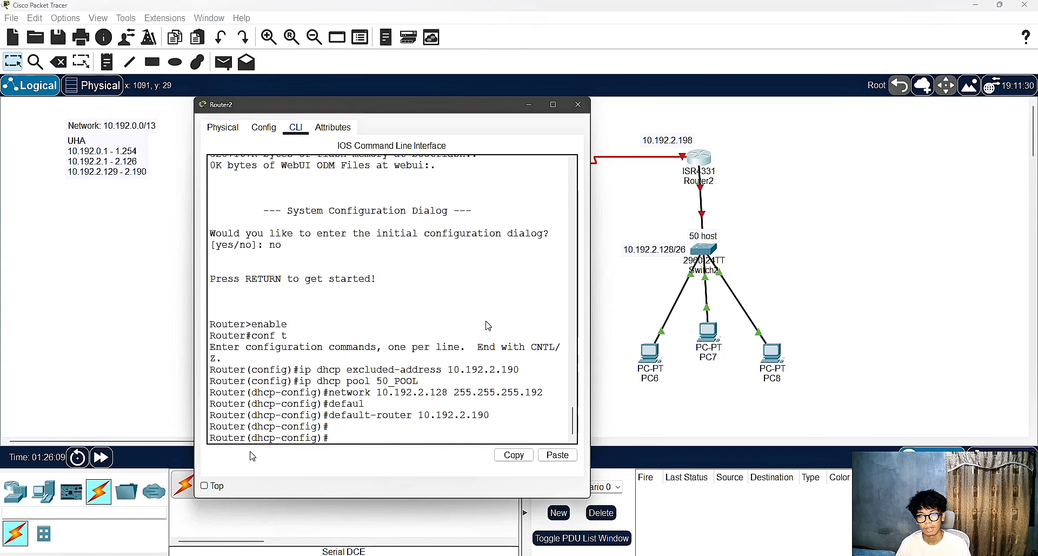
{"action": "key", "text": "Return"}
{"action": "type", "text": "exit"}
{"action": "key", "text": "Return"}
{"action": "key", "text": "Return"}
{"action": "key", "text": "Return"}
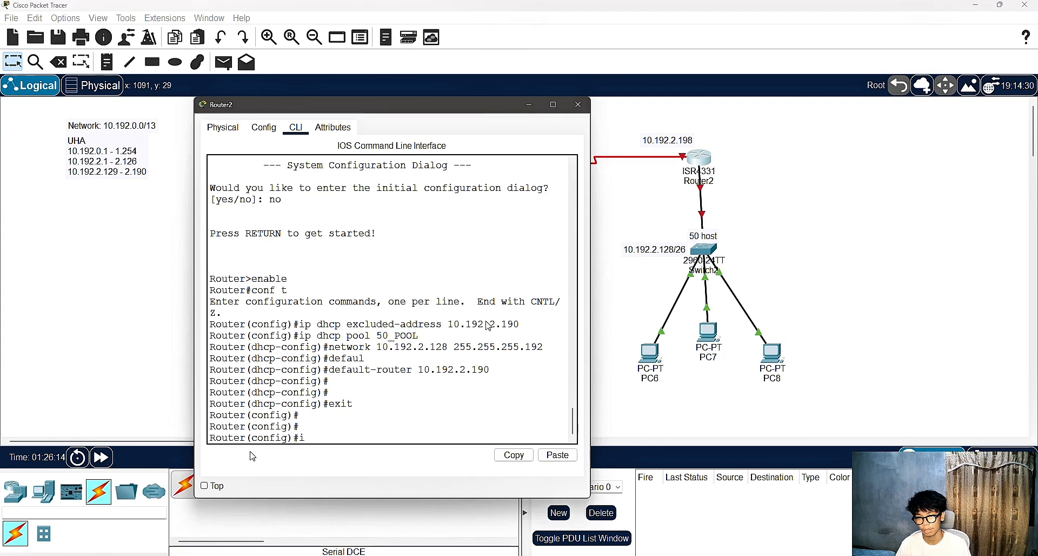
Enter interface configuration for gigabitEthernet 0/0/0 on Router2 and enable the interface with no shutdown.
{"action": "type", "text": "inte"}
{"action": "key", "text": "BackSpace"}
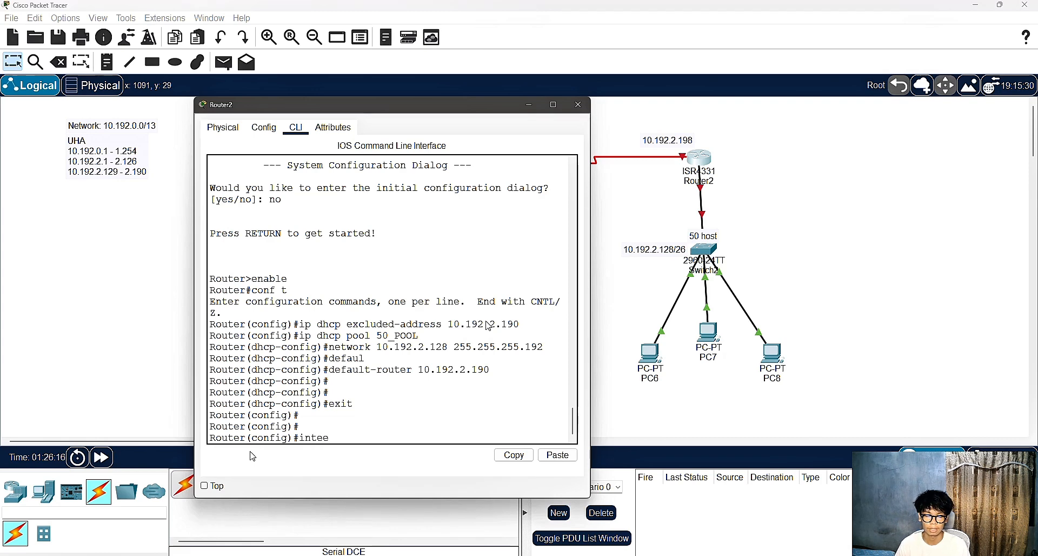
{"action": "type", "text": "rface"}
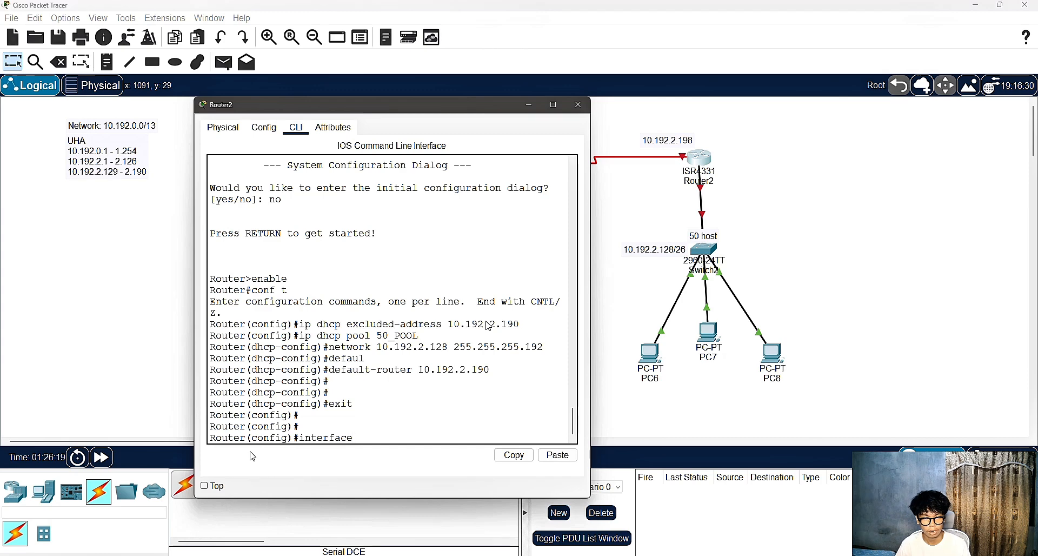
{"action": "type", "text": " gig"}
{"action": "key", "text": "Tab"}
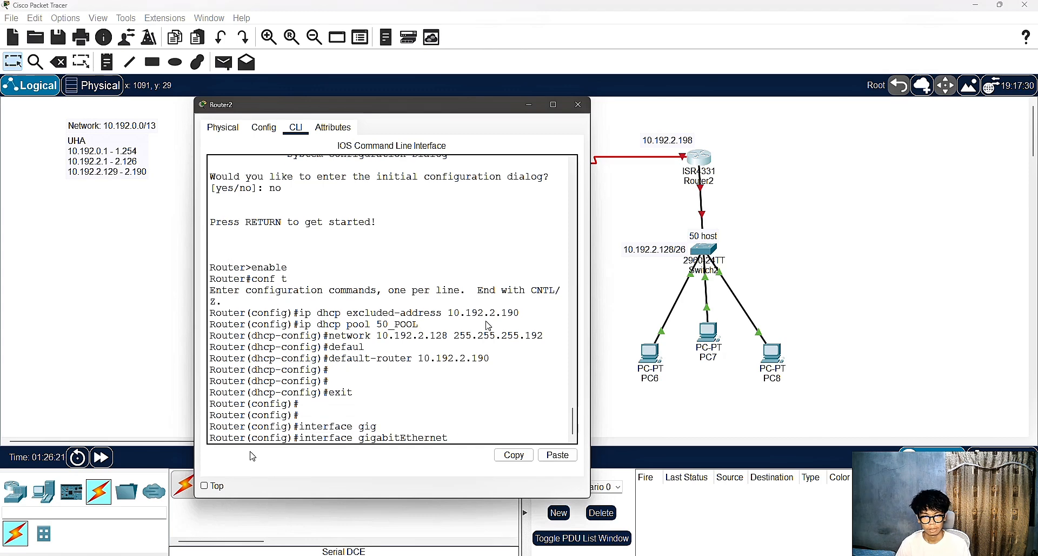
{"action": "type", "text": "0/0/0"}
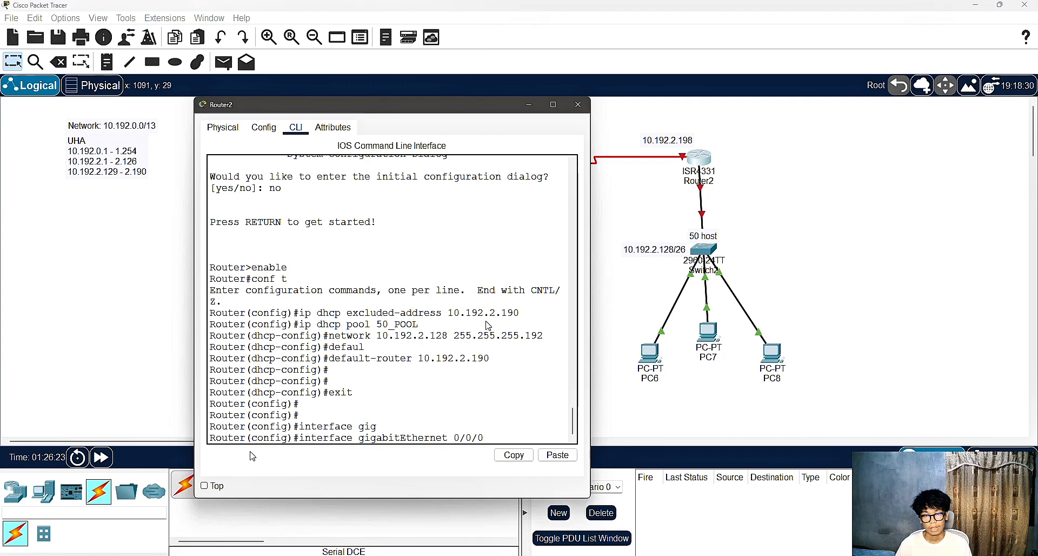
{"action": "key", "text": "Return"}
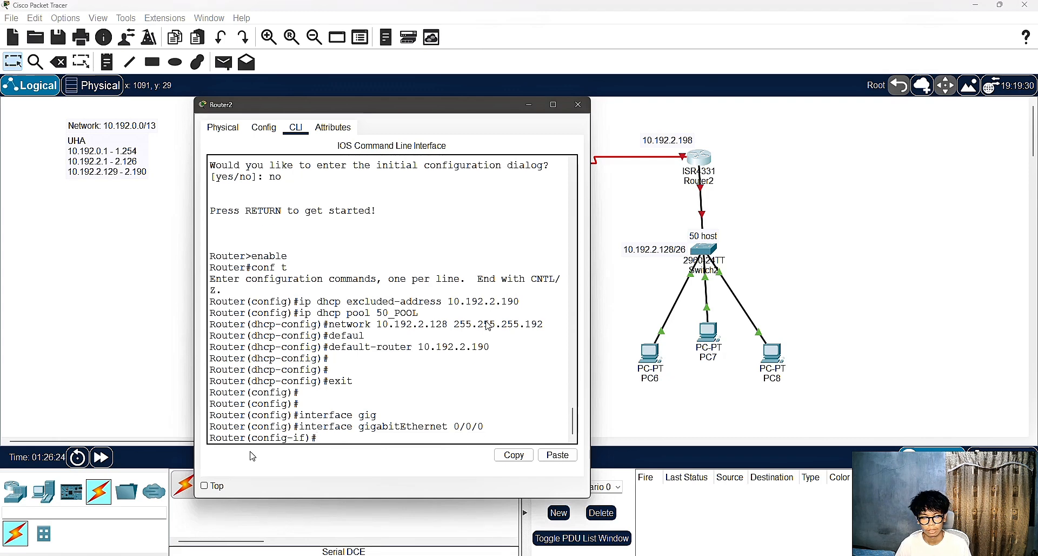
{"action": "type", "text": "no shutdown"}
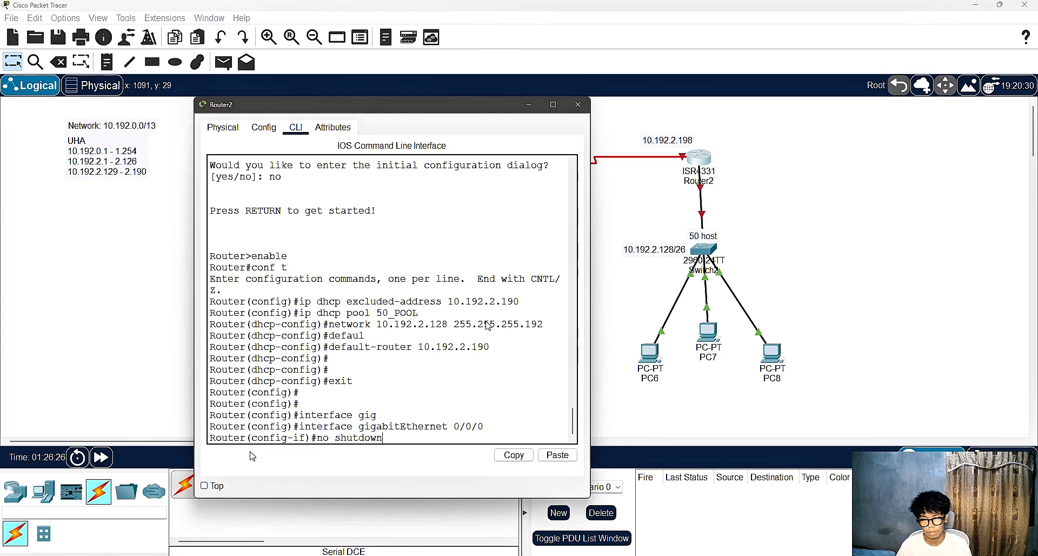
{"action": "key", "text": "Return"}
{"action": "key", "text": "Return"}
{"action": "key", "text": "Return"}
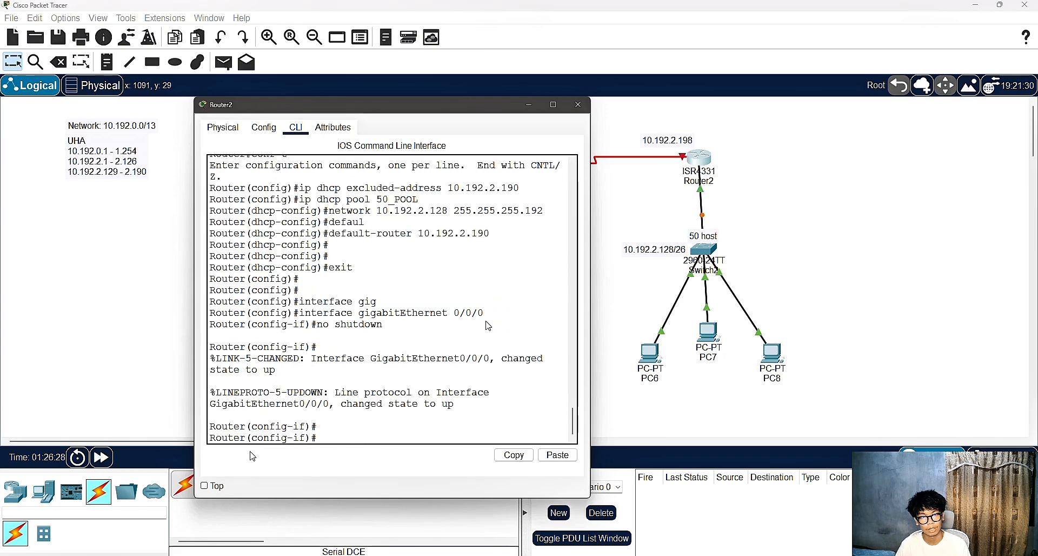
Assign IP address 10.192.2.190 with mask 255.255.255.192 to Router2's gigabitEthernet 0/0/0, then exit interface configuration and close the router window.
{"action": "type", "text": "ress"}
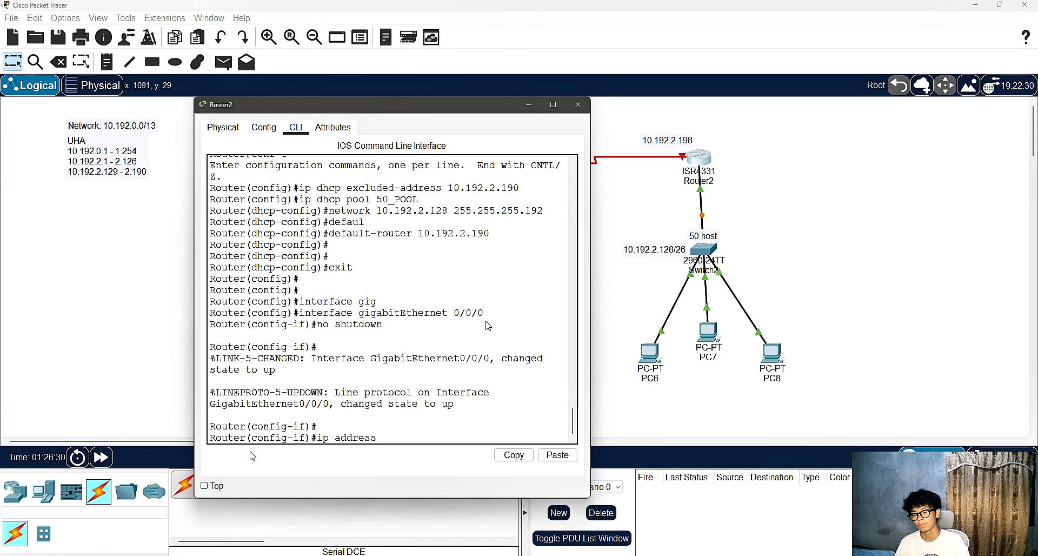
{"action": "type", "text": " 10.192.2"}
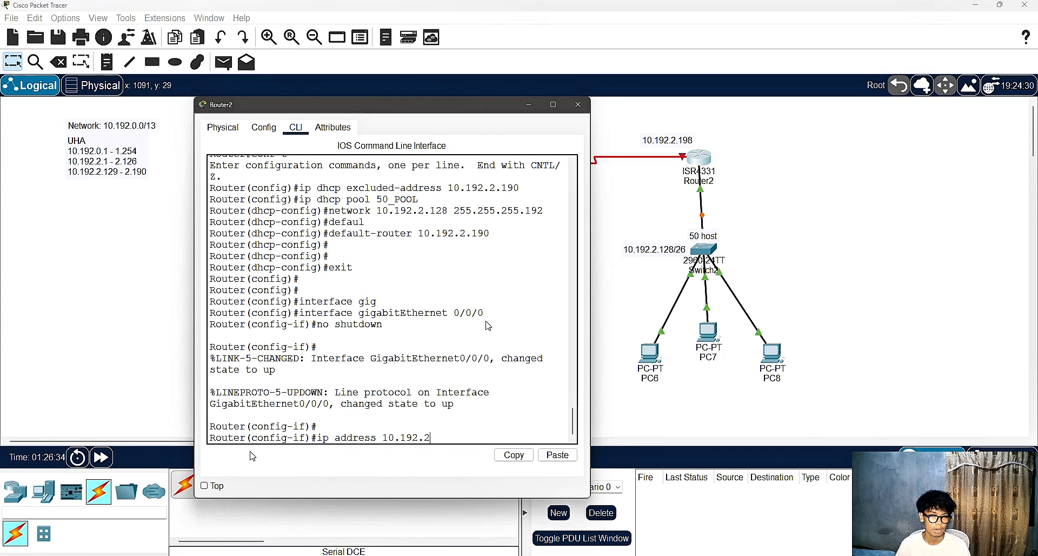
{"action": "type", "text": "."}
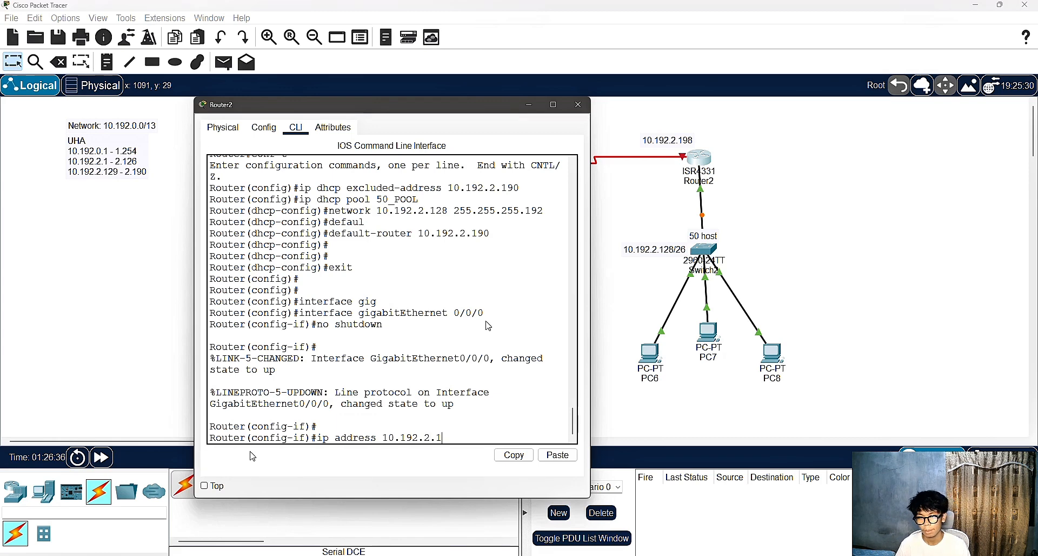
{"action": "type", "text": "190 255.255.255.1"}
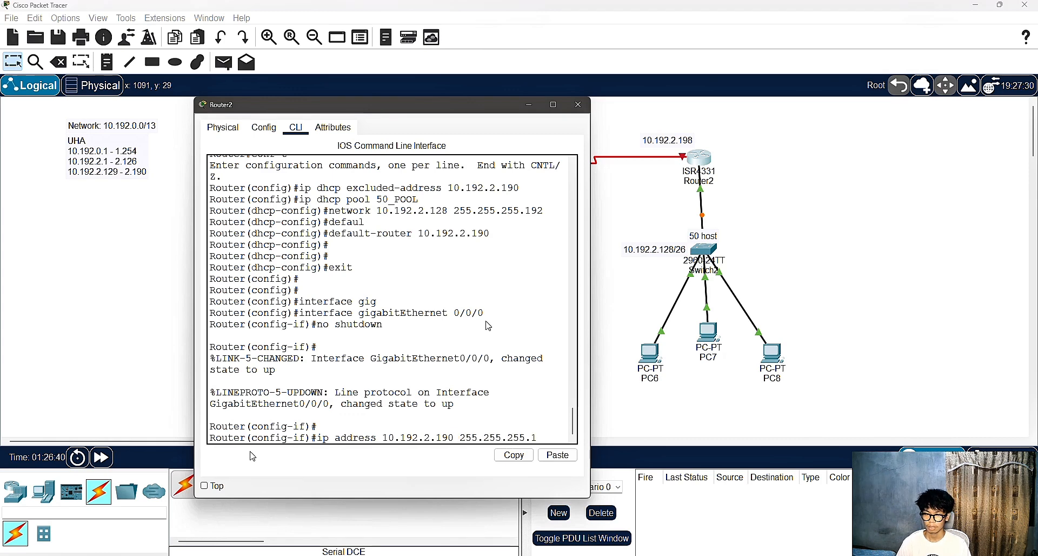
{"action": "type", "text": "92"}
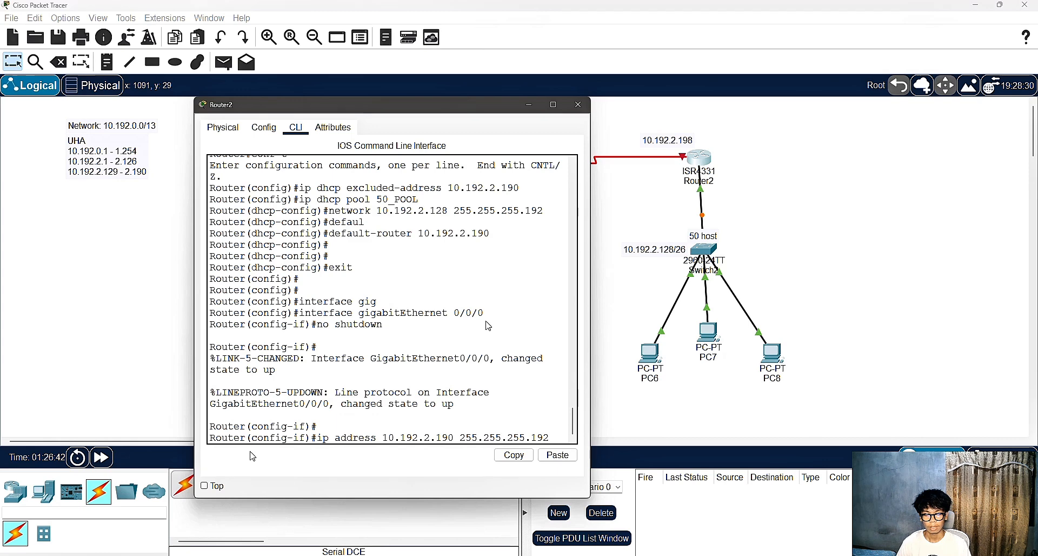
{"action": "key", "text": "Return"}
{"action": "key", "text": "Return"}
{"action": "type", "text": "exit"}
{"action": "key", "text": "Return"}
{"action": "key", "text": "Return"}
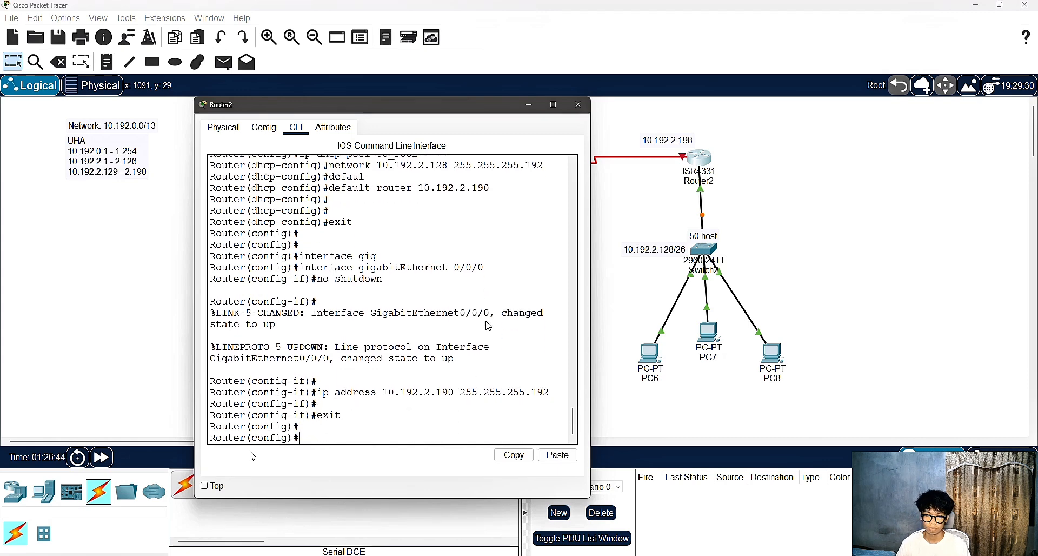
{"action": "left_click", "coordinate": [579, 106]}
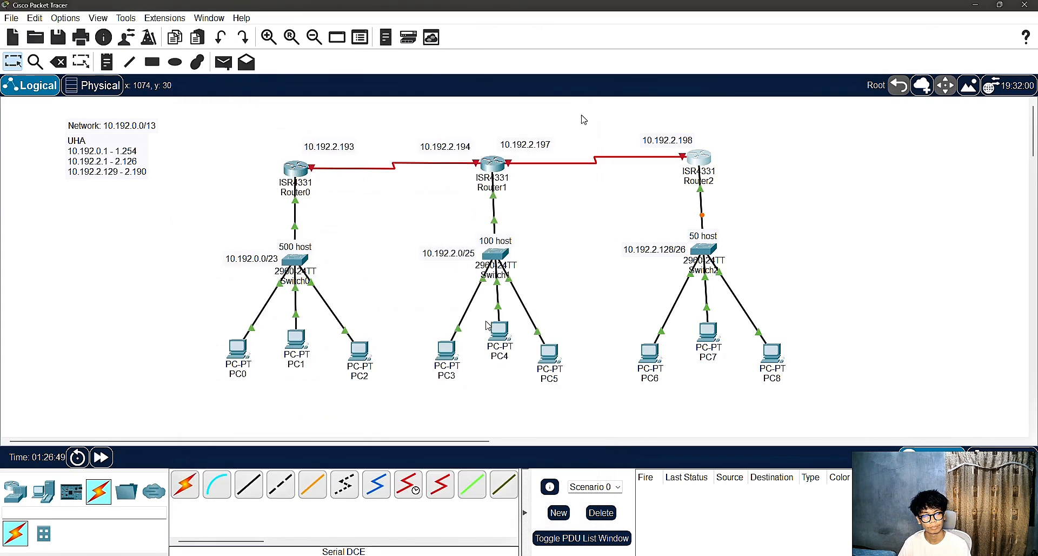
Fast-forward the simulation time and switch PC6's IP configuration to DHCP, closing its window.
{"action": "left_click", "coordinate": [112, 462]}
{"action": "left_click", "coordinate": [649, 361]}
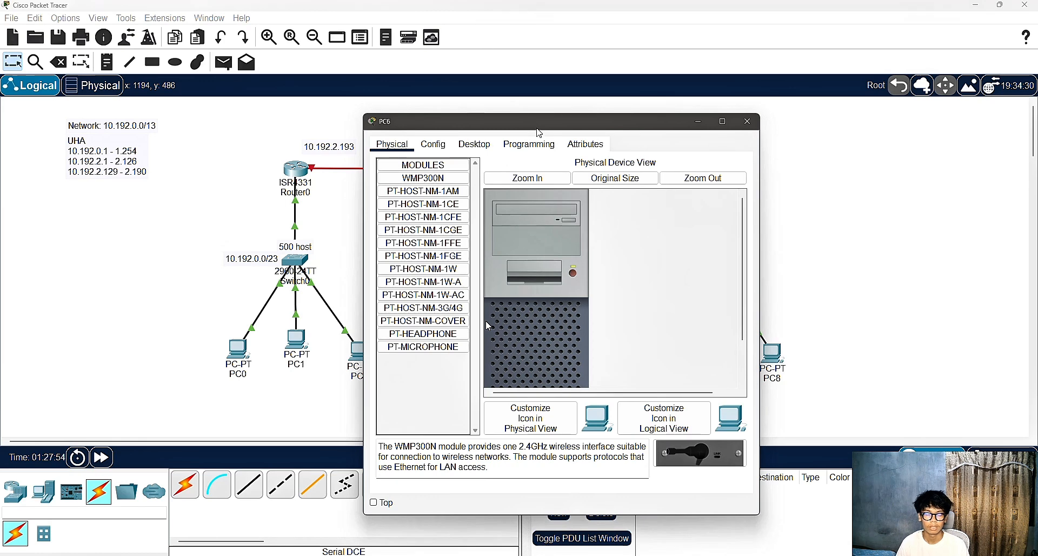
{"action": "left_click", "coordinate": [445, 152]}
{"action": "left_click", "coordinate": [474, 144]}
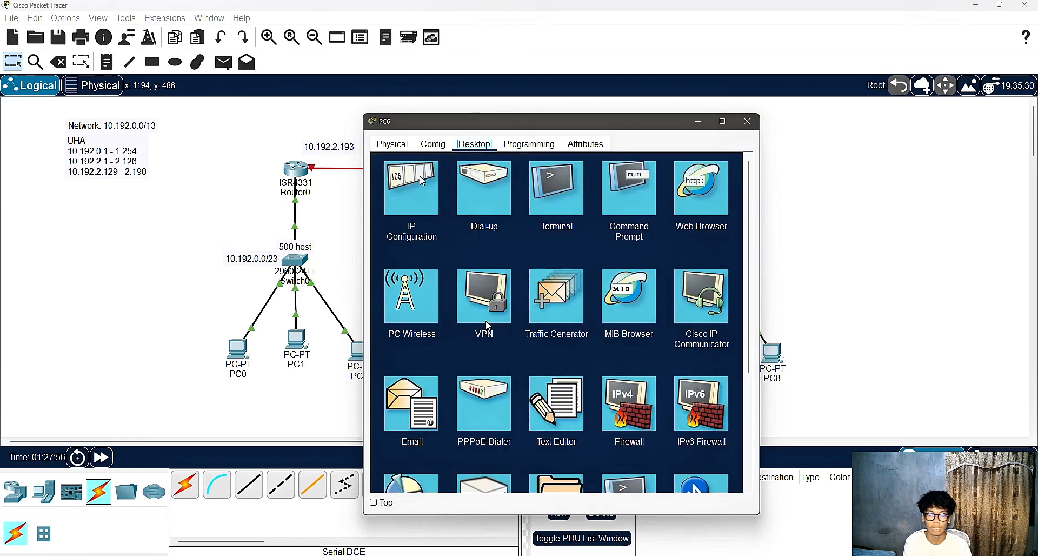
{"action": "left_click", "coordinate": [422, 181]}
{"action": "left_click", "coordinate": [406, 210]}
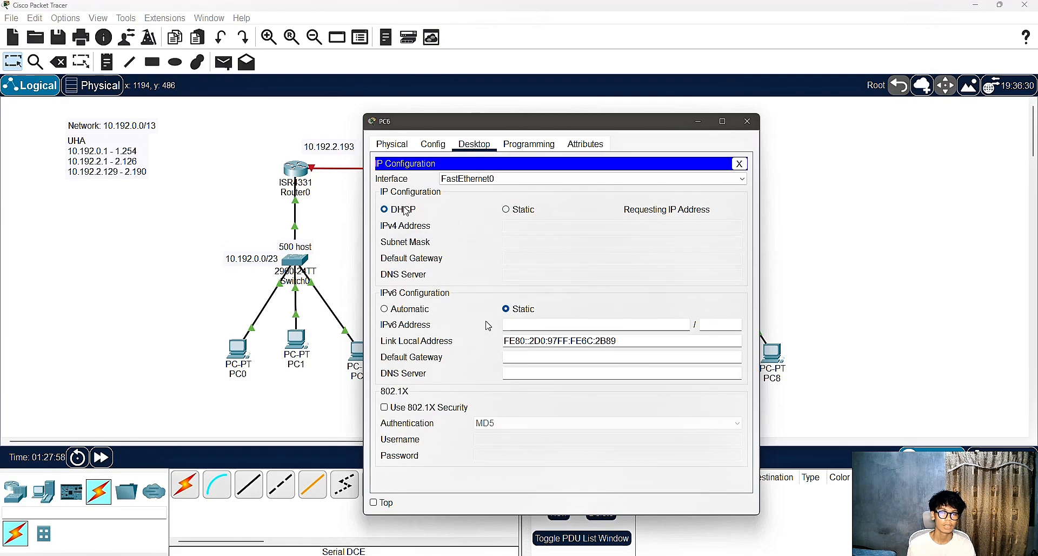
{"action": "left_click", "coordinate": [748, 121]}
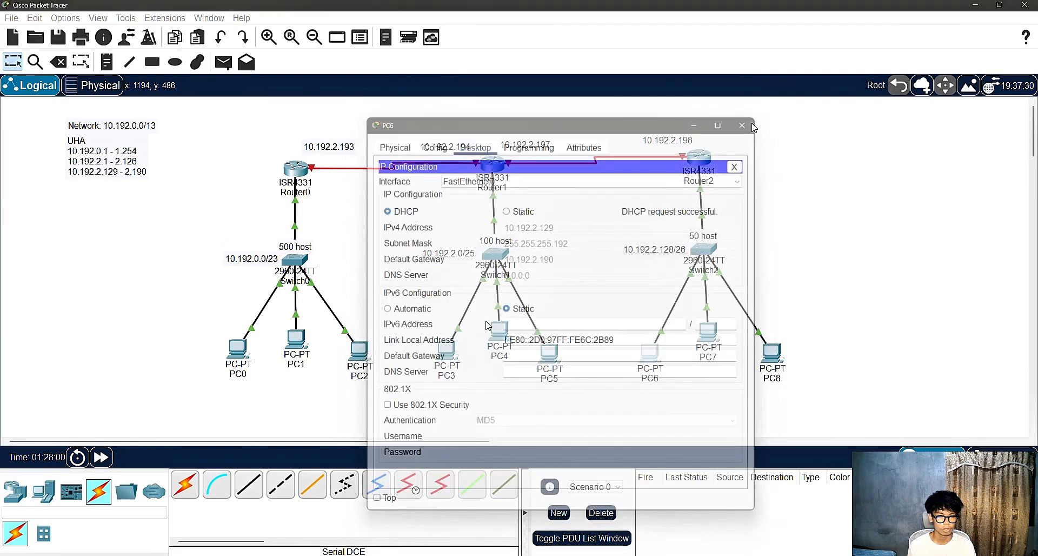
Switch PC7's IP configuration to DHCP and close its window.
{"action": "left_click", "coordinate": [700, 346]}
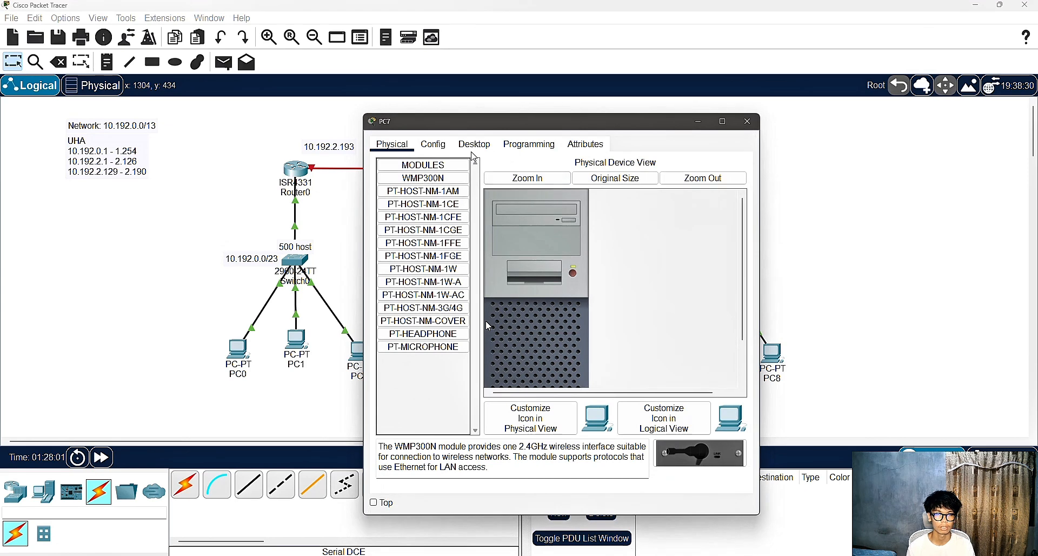
{"action": "left_click", "coordinate": [474, 145]}
{"action": "left_click", "coordinate": [412, 200]}
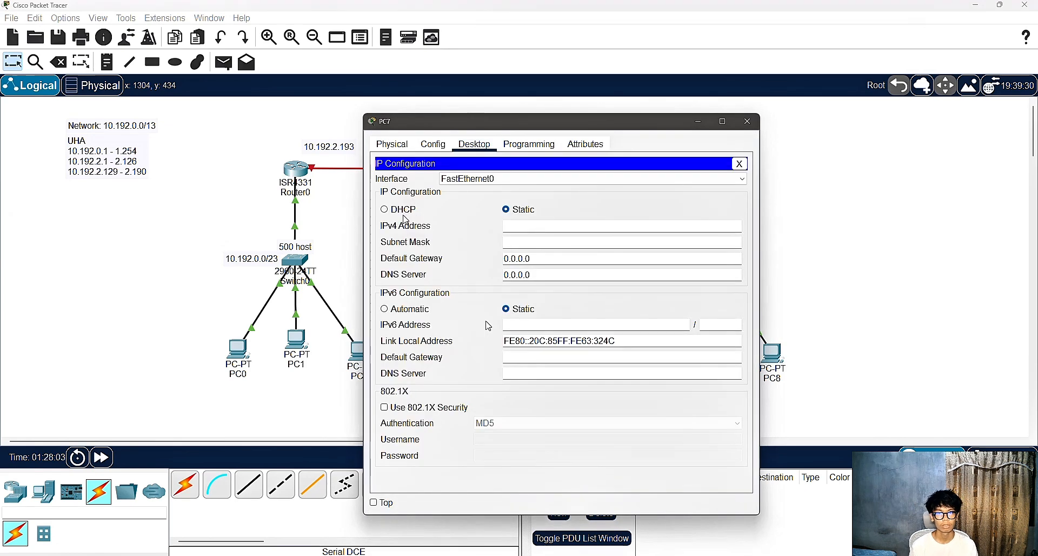
{"action": "left_click", "coordinate": [404, 210]}
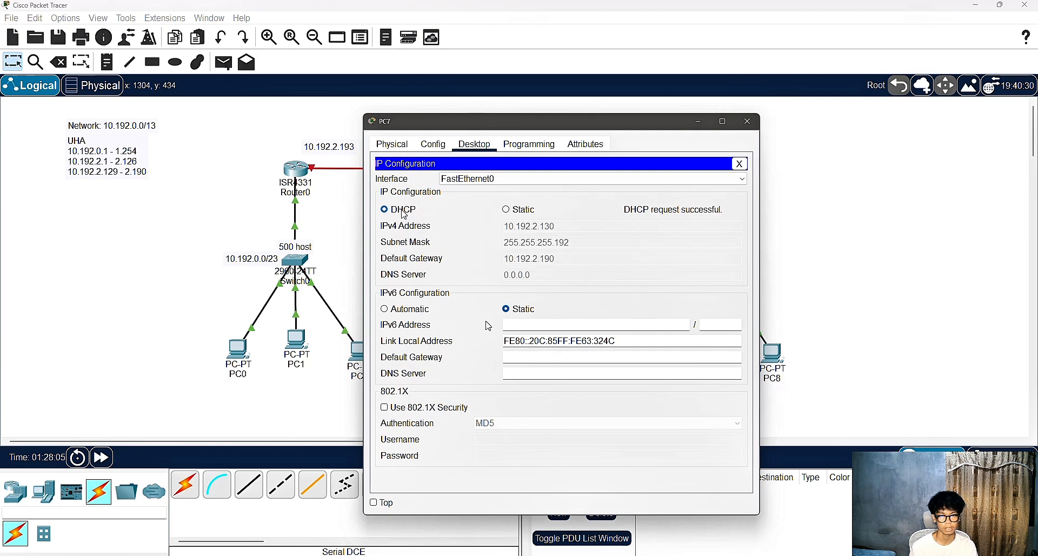
{"action": "left_click", "coordinate": [748, 122]}
Switch PC8's IP configuration on FastEthernet0 to DHCP.
{"action": "left_click", "coordinate": [767, 353]}
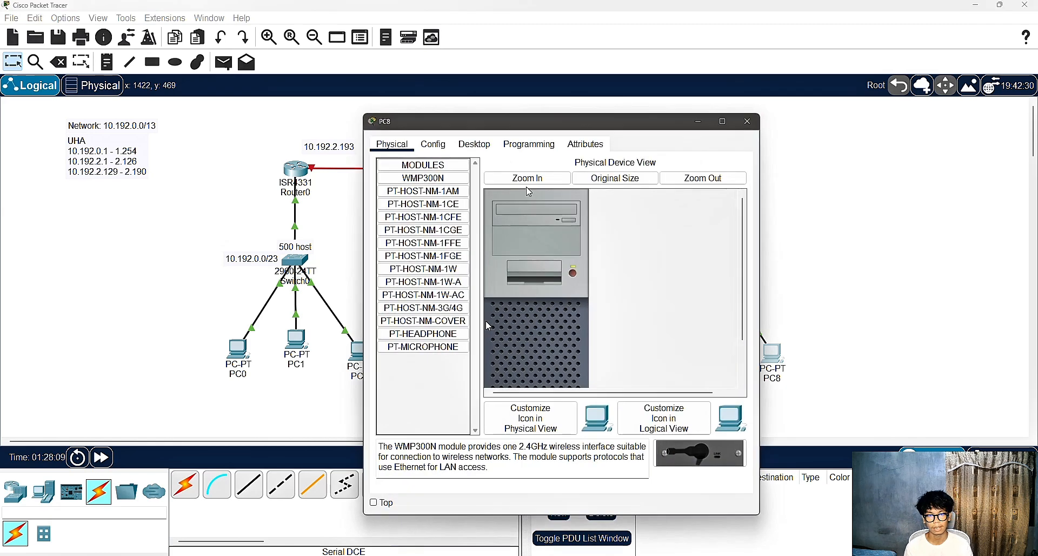
{"action": "left_click", "coordinate": [474, 144]}
{"action": "left_click", "coordinate": [416, 202]}
{"action": "left_click", "coordinate": [385, 209]}
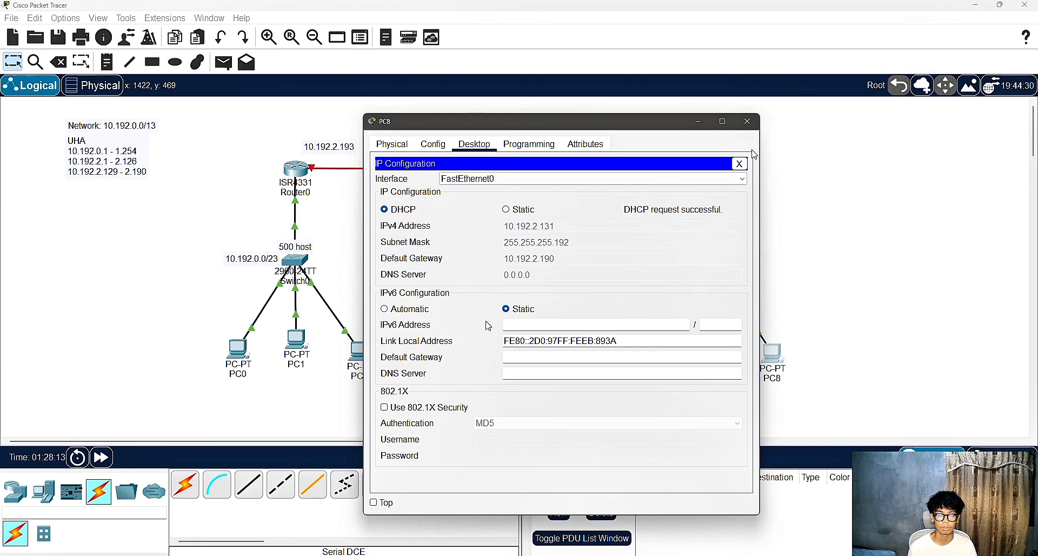
Close PC8's window and enter interface configuration for serial 0/1/0 in Router0's command line.
{"action": "left_click", "coordinate": [749, 121]}
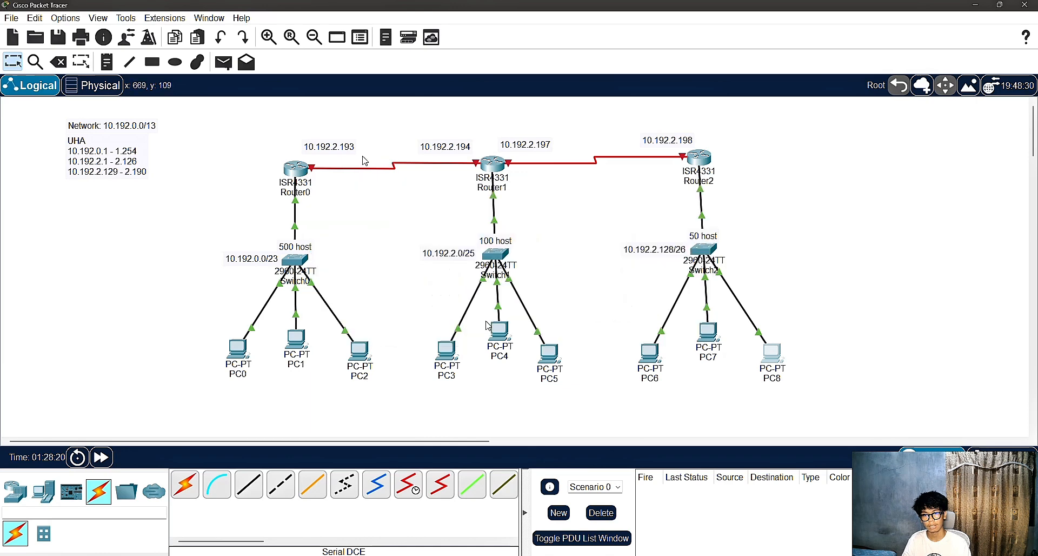
{"action": "left_click", "coordinate": [297, 169]}
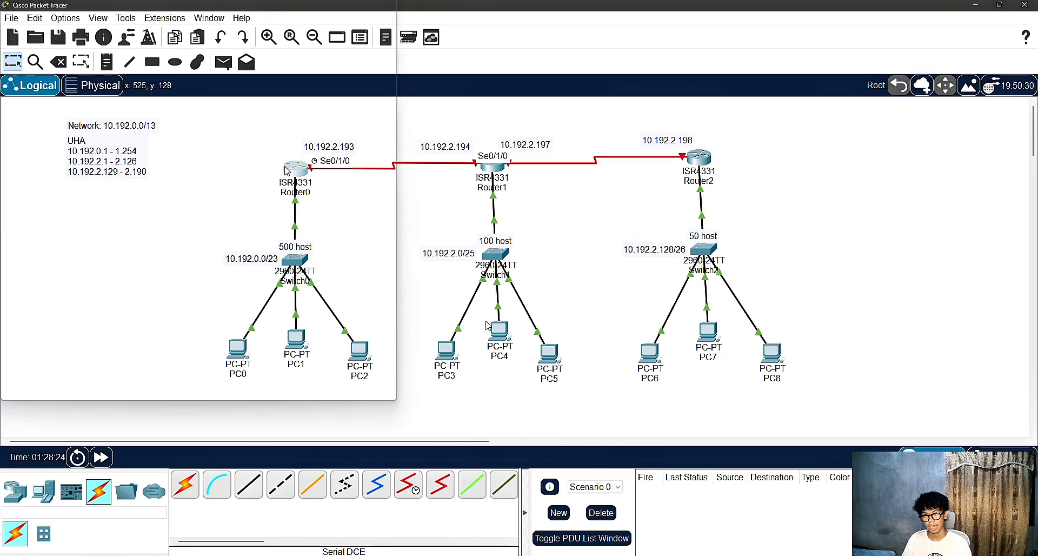
{"action": "left_click", "coordinate": [489, 452]}
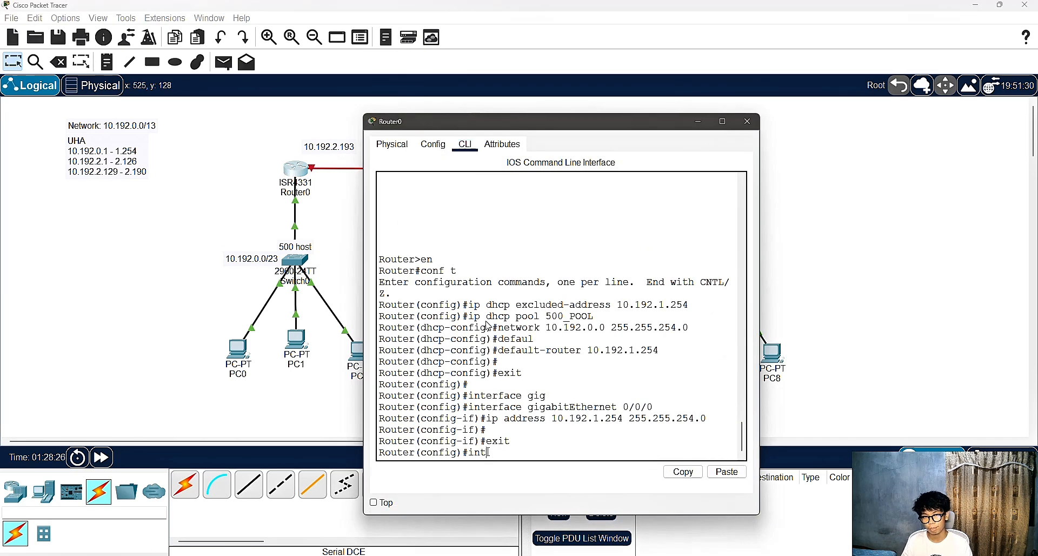
{"action": "type", "text": "interface"}
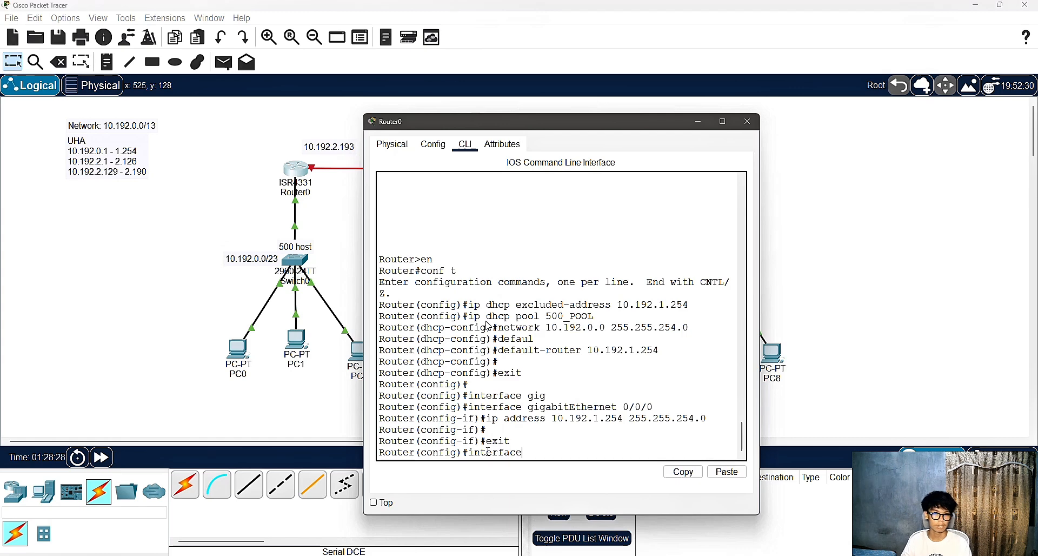
{"action": "type", "text": " seria"}
{"action": "key", "text": "Tab"}
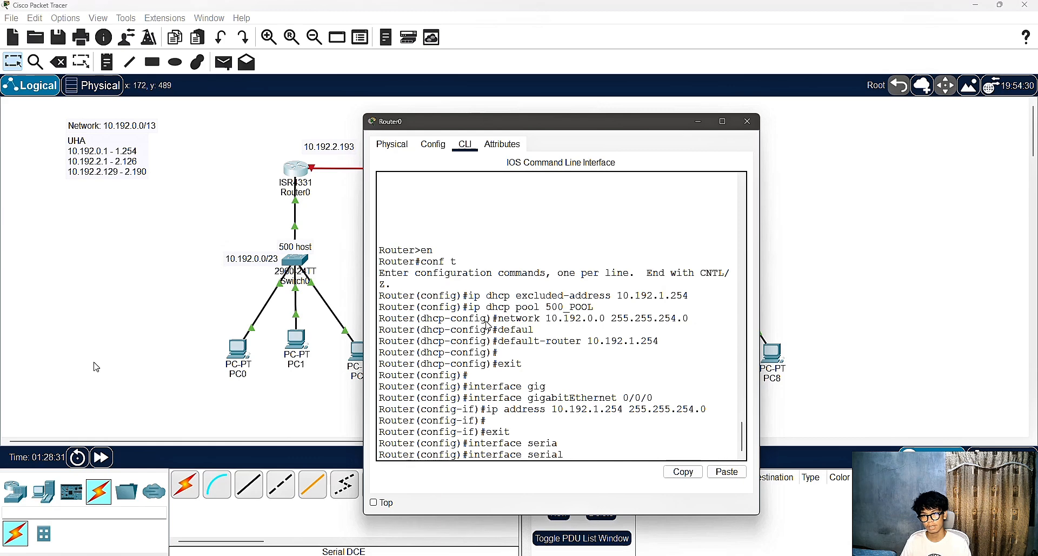
{"action": "left_click", "coordinate": [319, 187]}
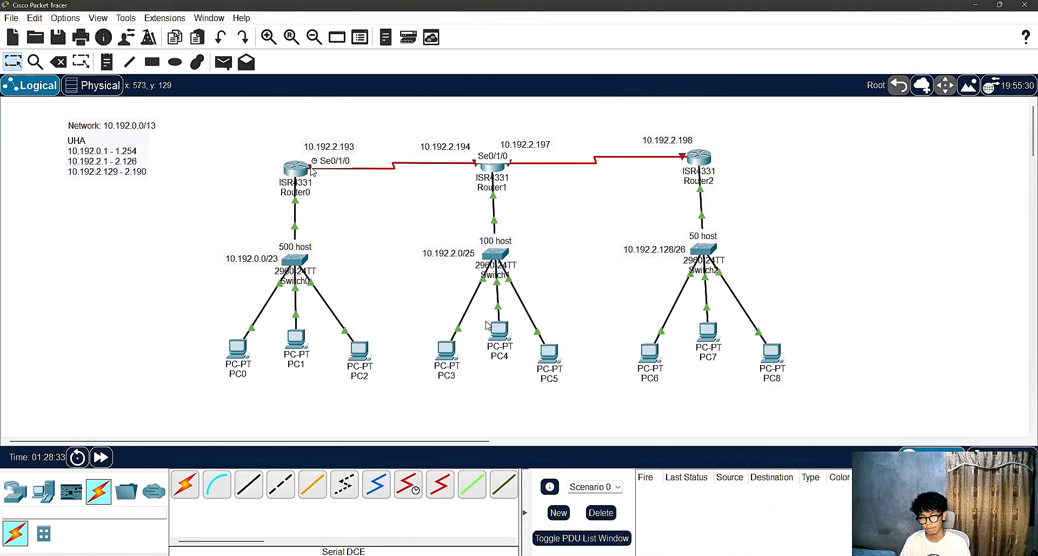
{"action": "left_click", "coordinate": [311, 171]}
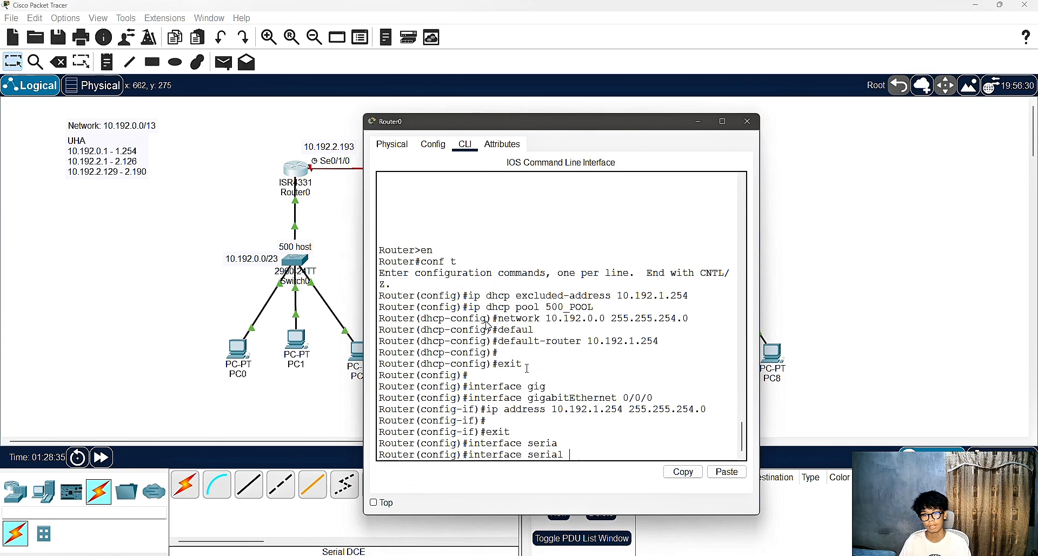
{"action": "type", "text": "0/1/0"}
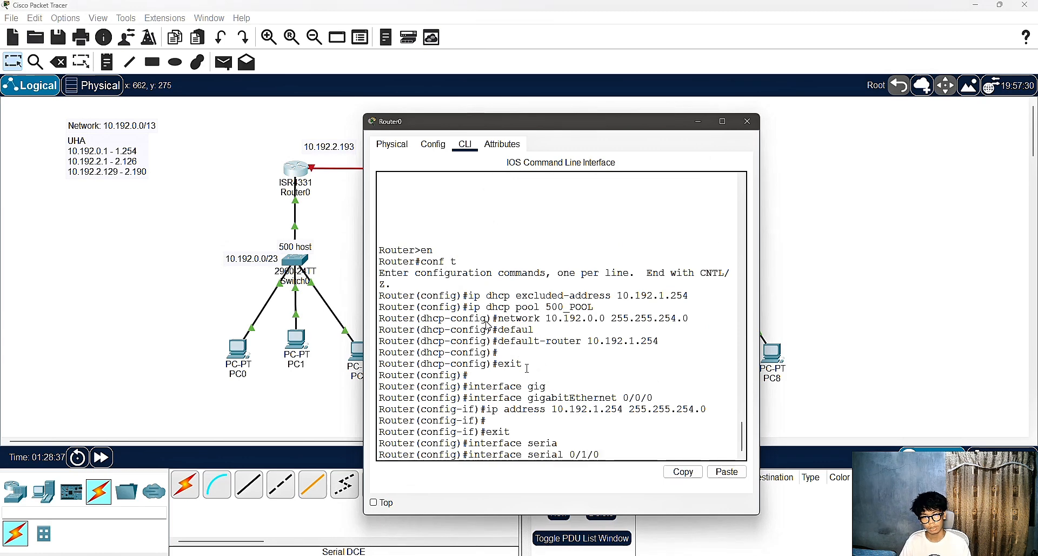
{"action": "key", "text": "Return"}
Assign IP address 10.192.2.193 with mask 255.255.255.252 to Router0's serial 0/1/0.
{"action": "type", "text": "ip"}
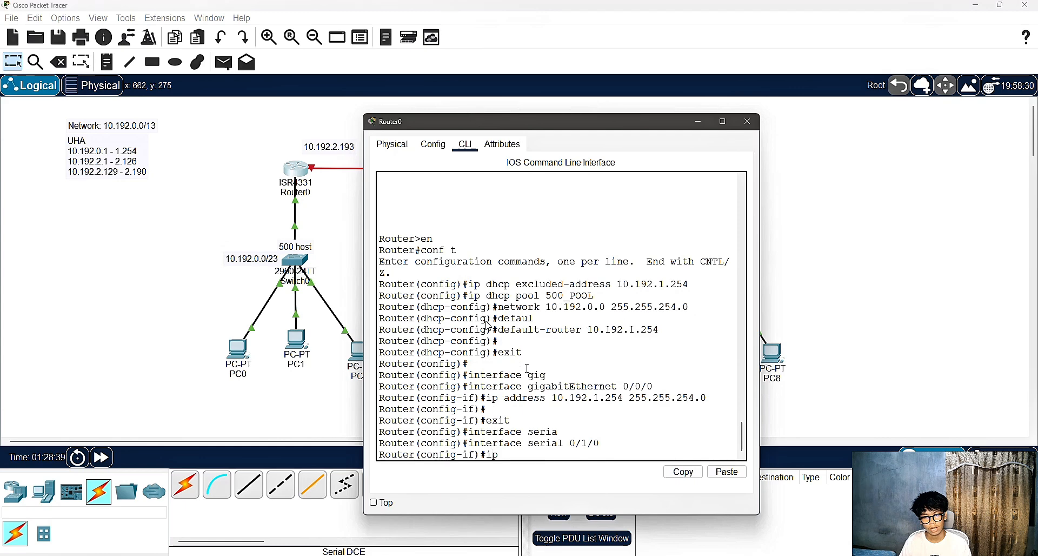
{"action": "type", "text": " address"}
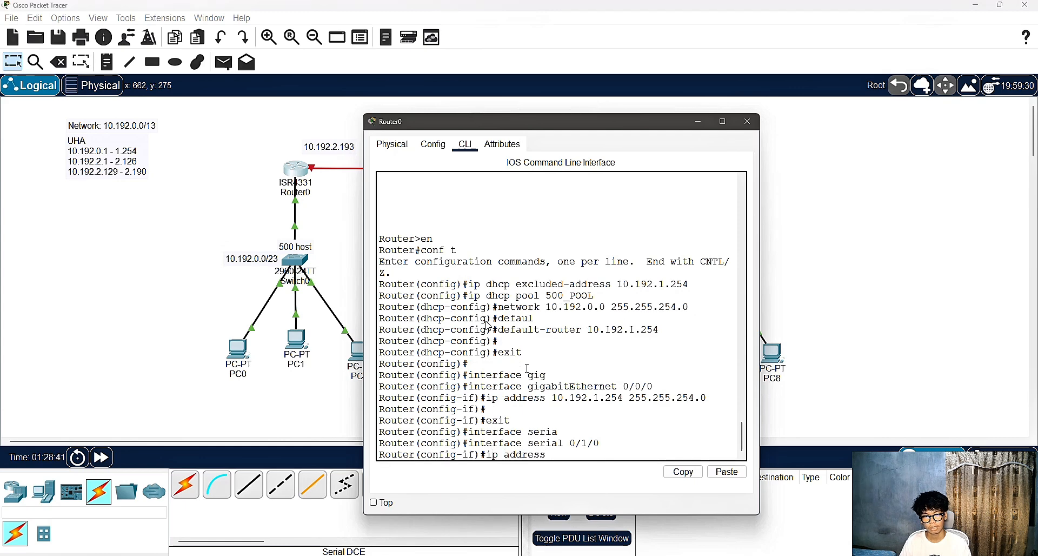
{"action": "type", "text": " 10."}
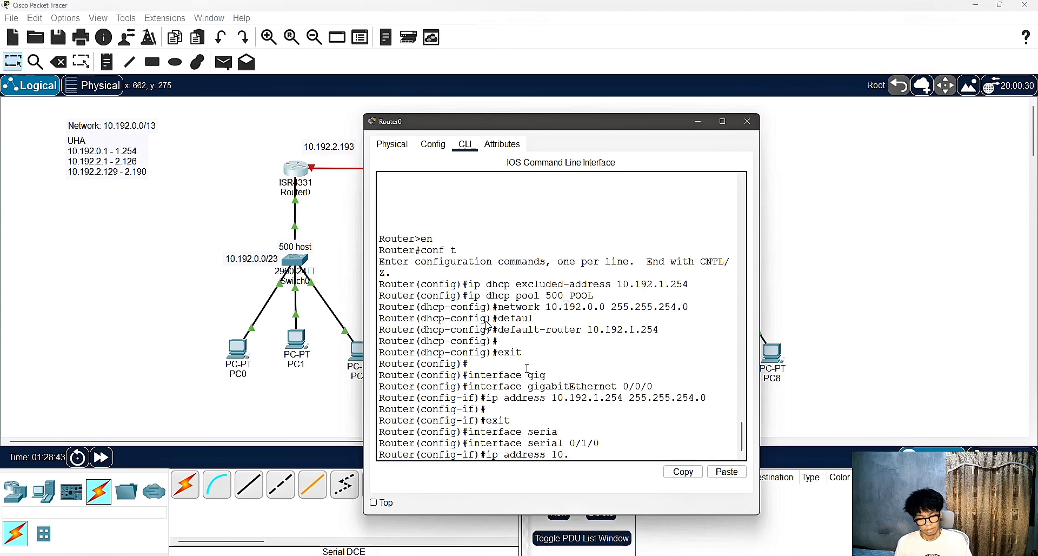
{"action": "type", "text": "192.2."}
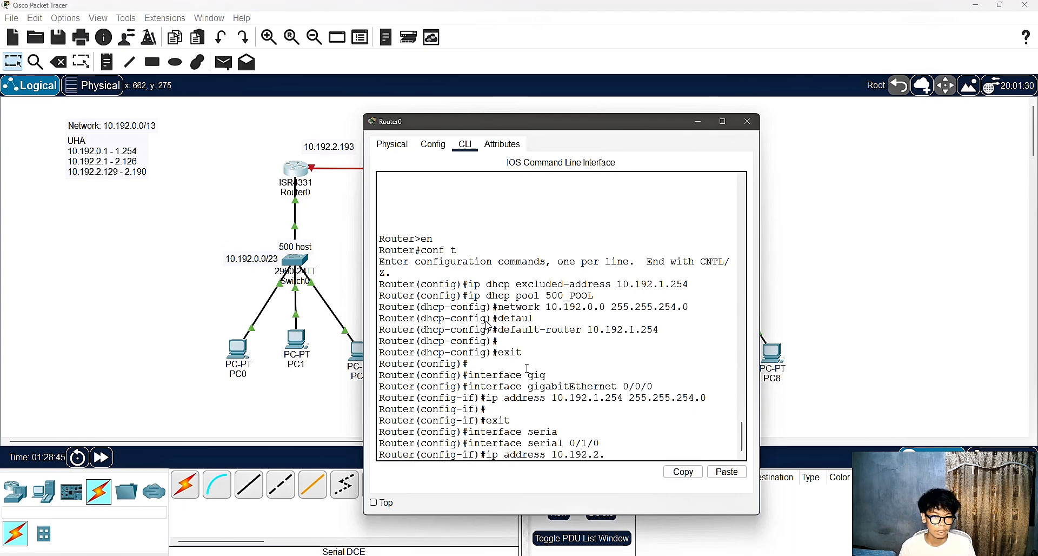
{"action": "type", "text": "193"}
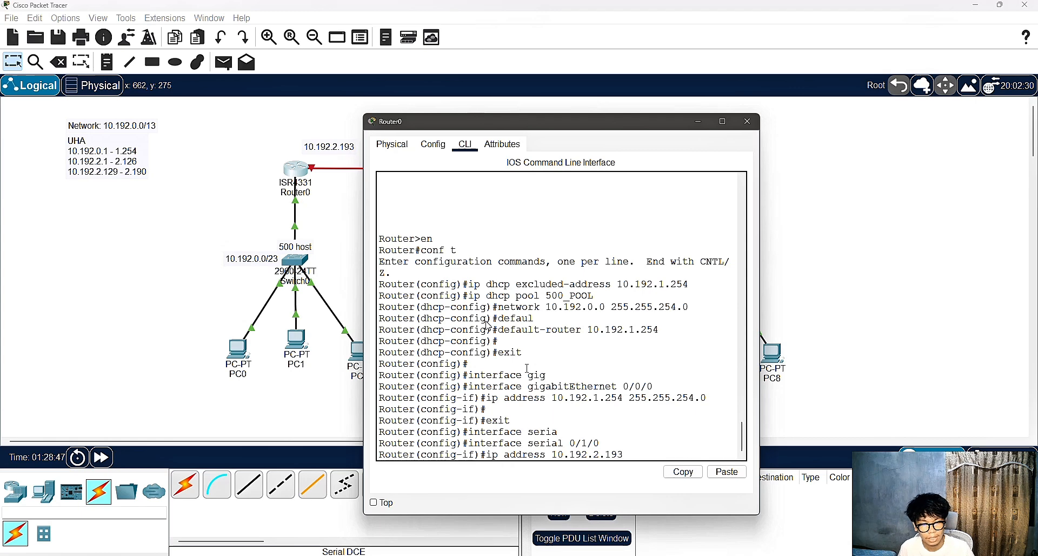
{"action": "type", "text": " 255.255.255.25"}
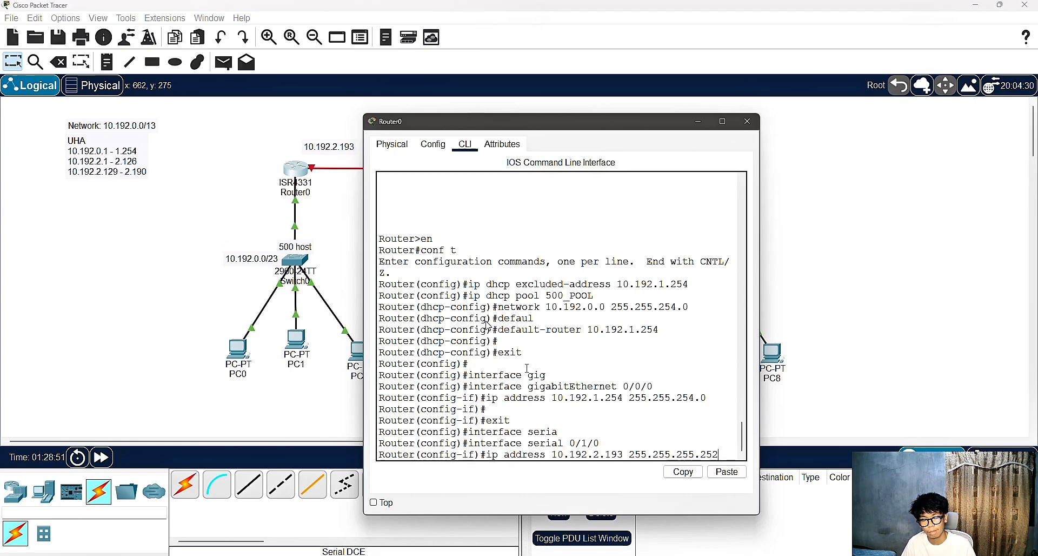
{"action": "type", "text": "2"}
{"action": "key", "text": "Return"}
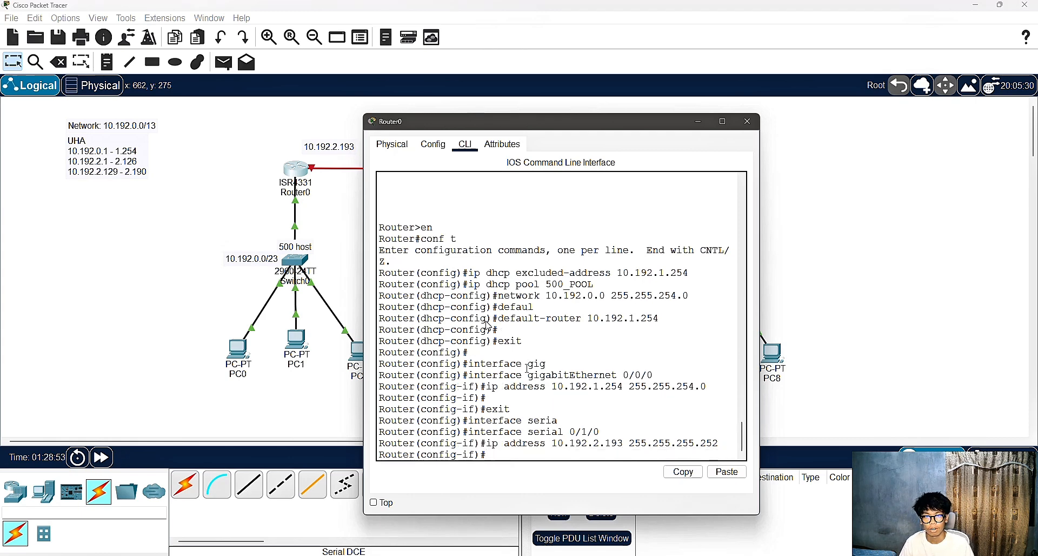
{"action": "key", "text": "Return"}
Enable Router0's serial 0/1/0 with no shutdown, then exit interface configuration and close the router window.
{"action": "type", "text": "no"}
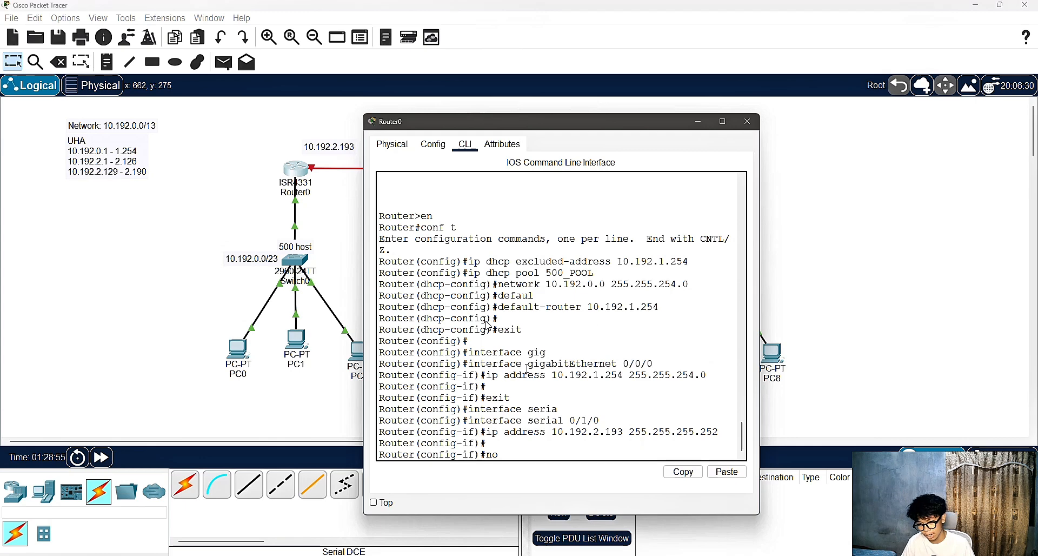
{"action": "type", "text": " shutdown"}
{"action": "key", "text": "Return"}
{"action": "key", "text": "Return"}
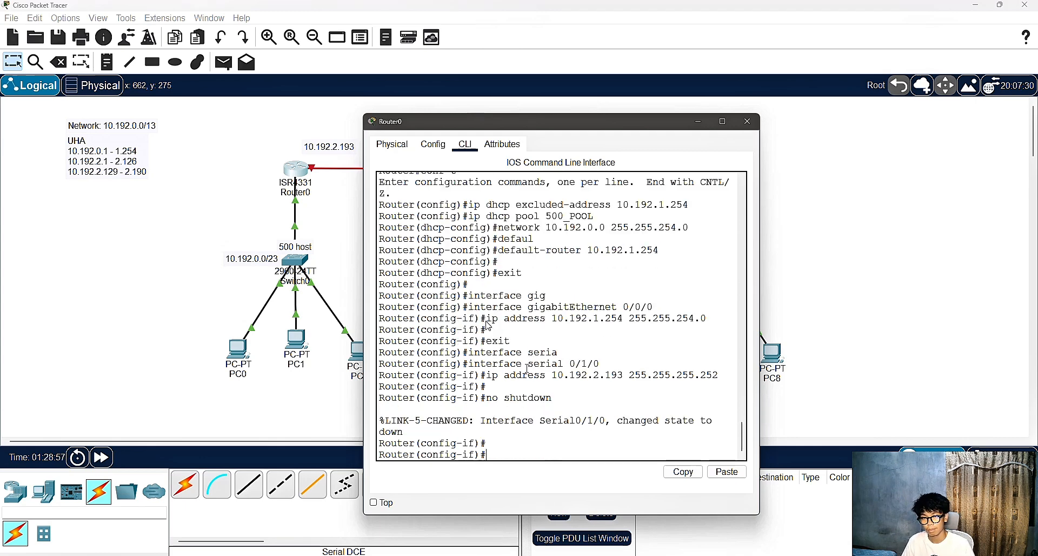
{"action": "type", "text": "exit"}
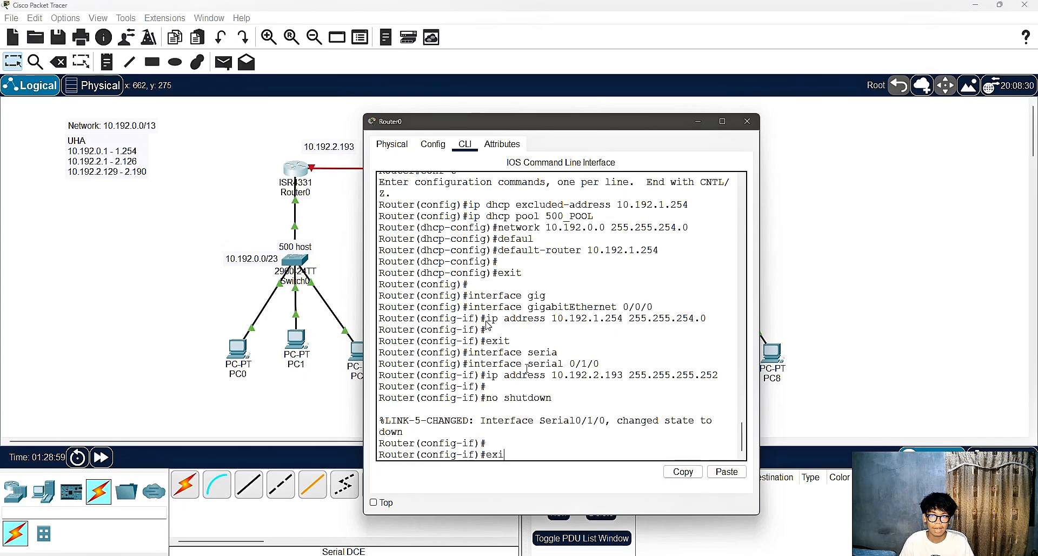
{"action": "key", "text": "Return"}
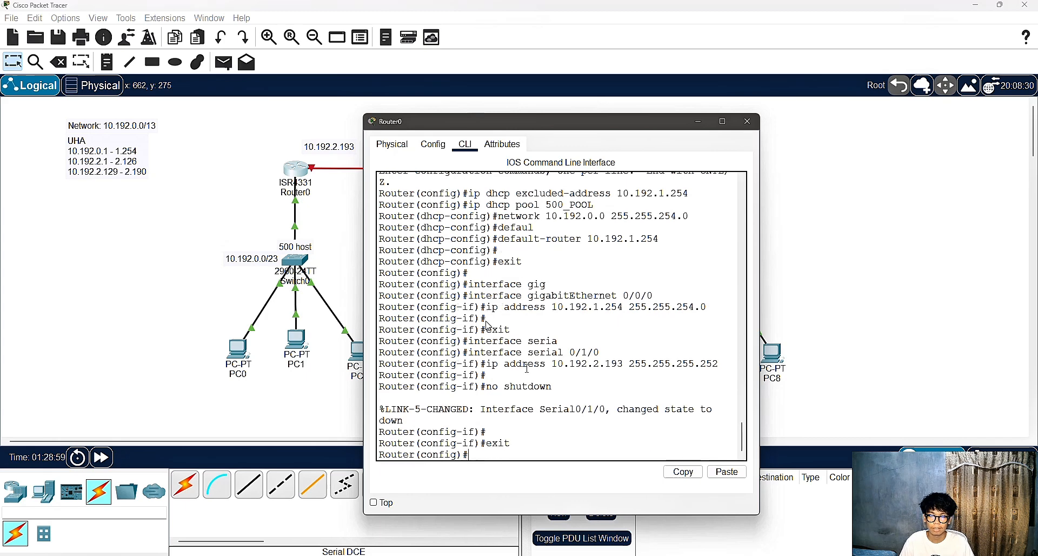
{"action": "left_click", "coordinate": [750, 124]}
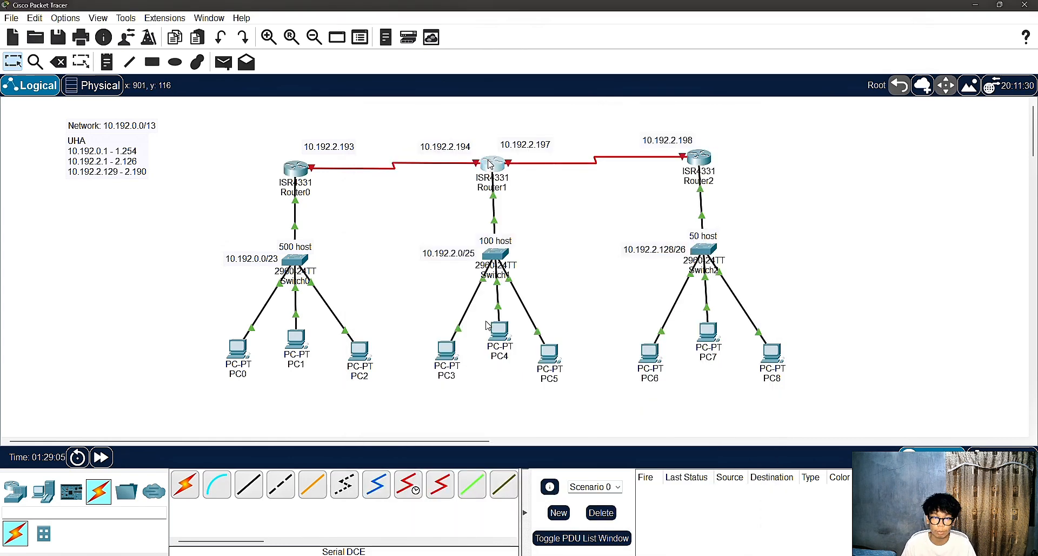
Open Router1's command line, moving its window aside, and enter interface configuration for serial 0/1/0.
{"action": "left_click", "coordinate": [481, 157]}
{"action": "left_click_drag", "start_coordinate": [496, 126], "coordinate": [639, 133]}
{"action": "left_click", "coordinate": [458, 191]}
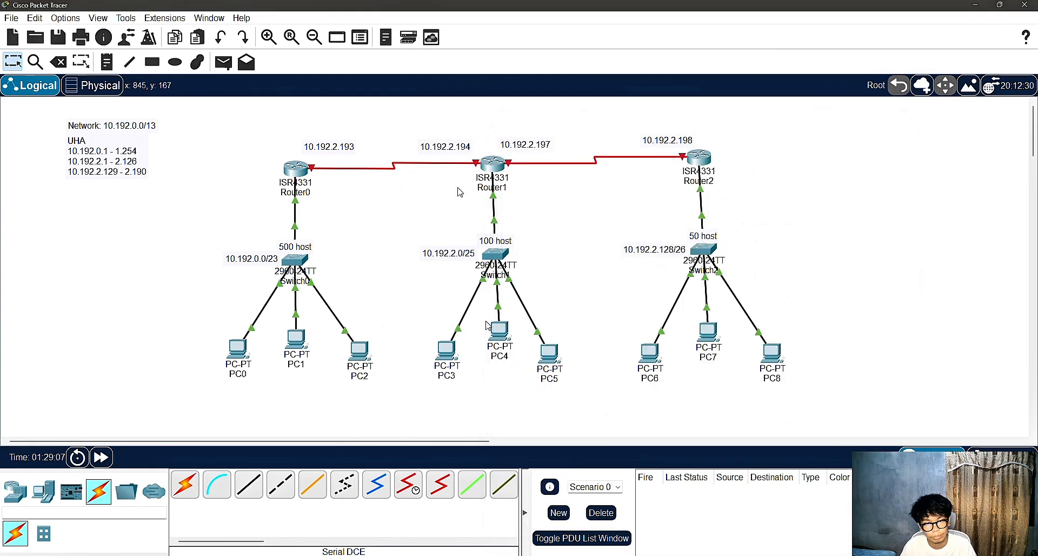
{"action": "left_click", "coordinate": [492, 168]}
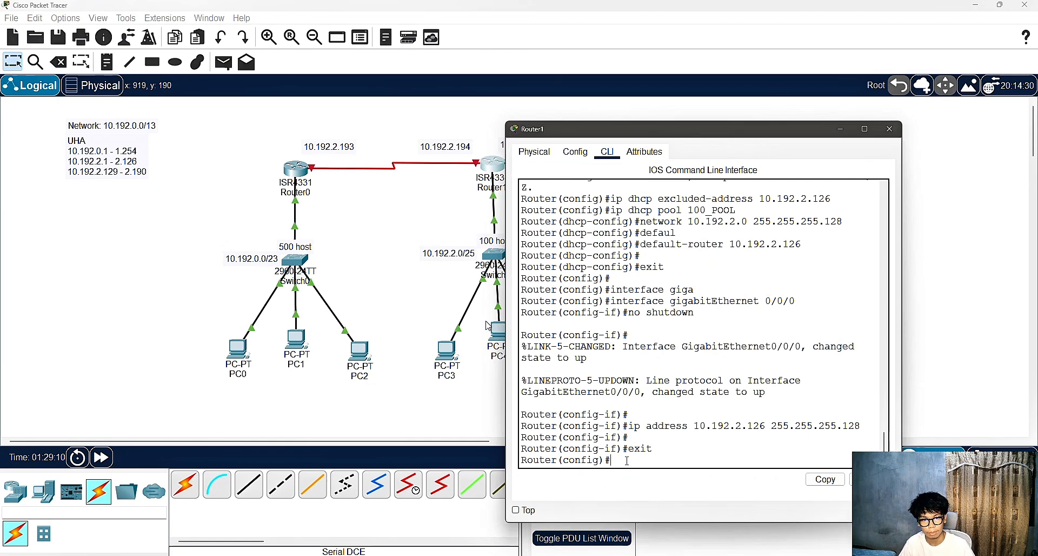
{"action": "type", "text": "interface s"}
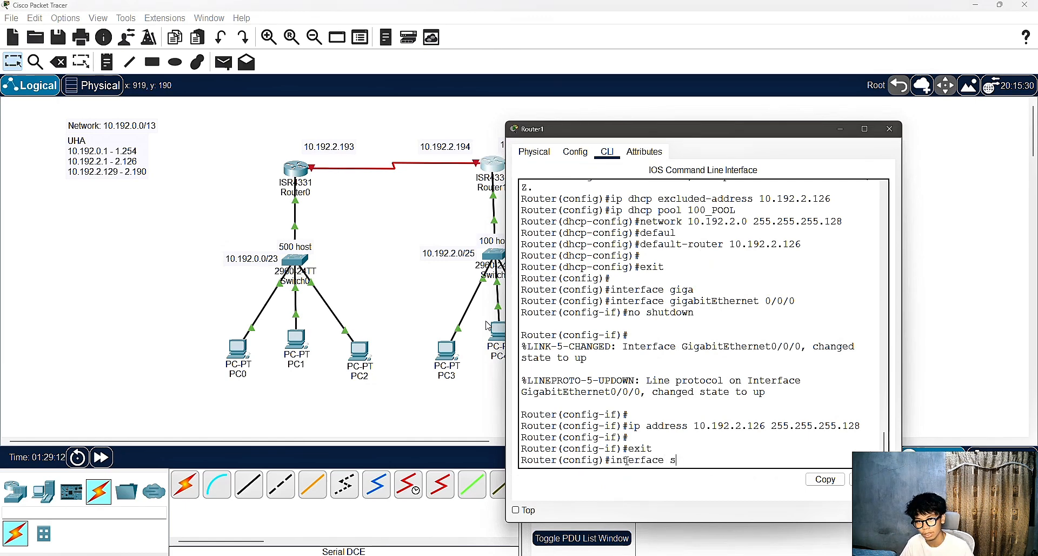
{"action": "type", "text": "er"}
{"action": "key", "text": "Tab"}
{"action": "type", "text": "0/"}
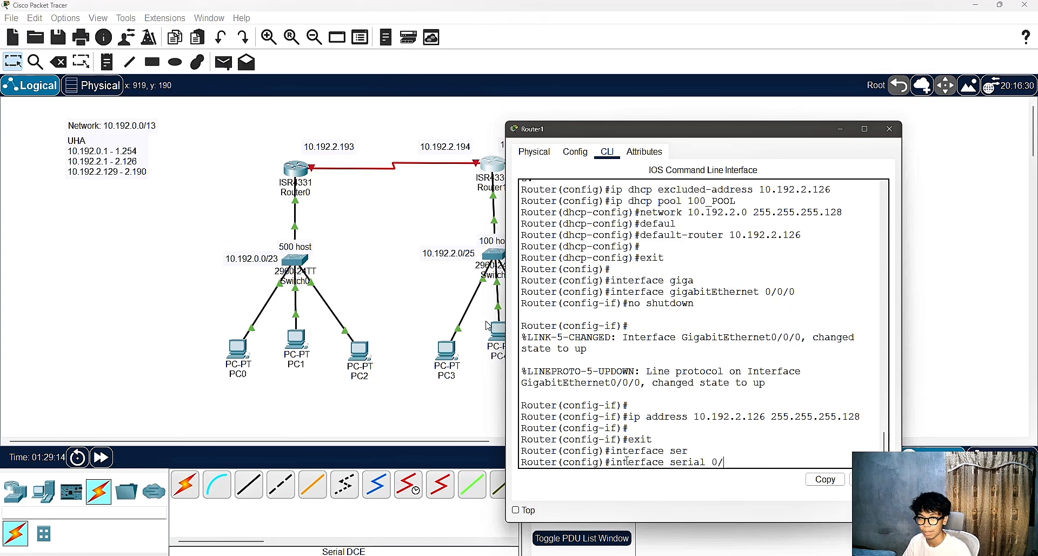
{"action": "type", "text": "1/0"}
{"action": "key", "text": "Return"}
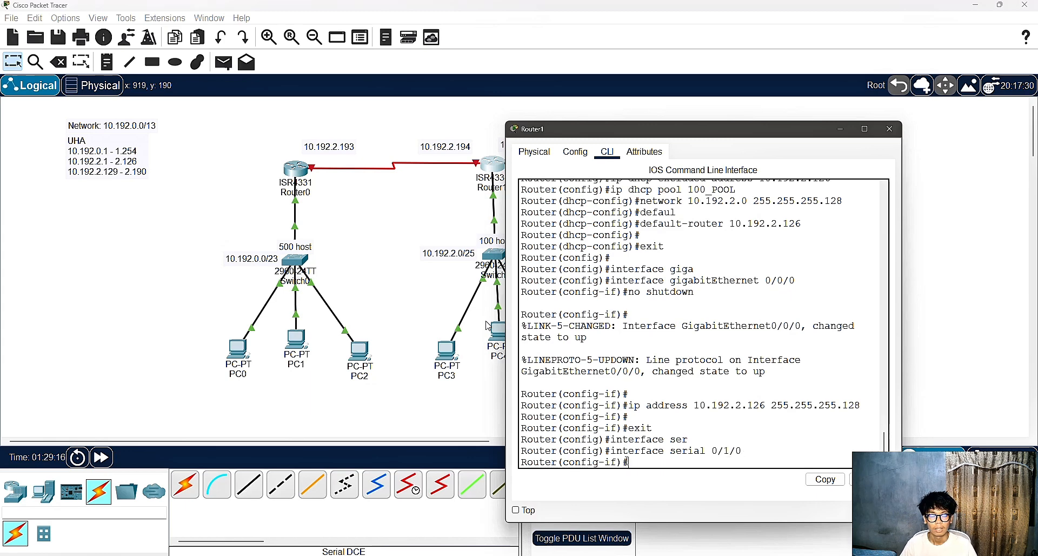
Assign IP address 10.192.2.194 with mask 255.255.255.252 to Router1's serial 0/1/0.
{"action": "type", "text": "ip add"}
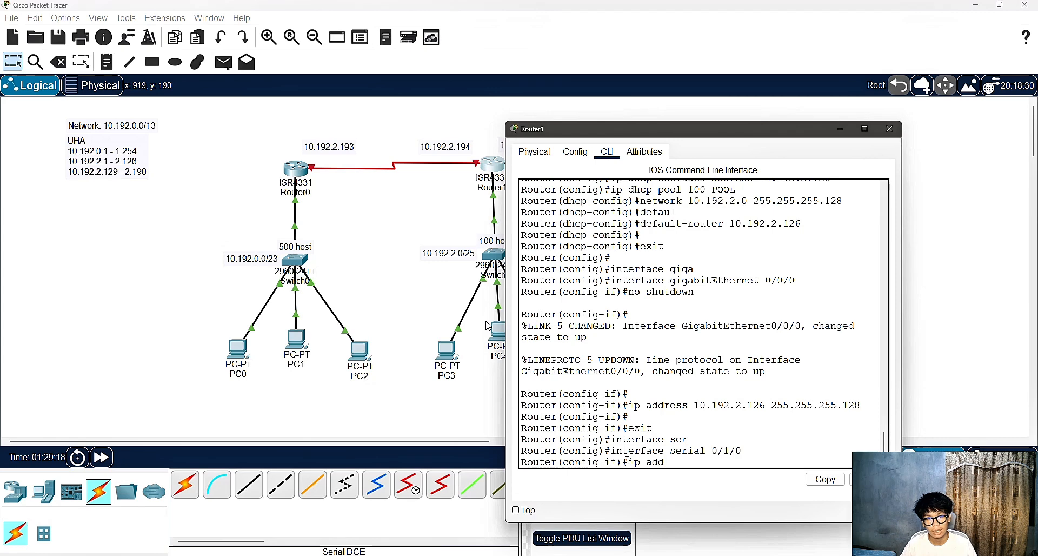
{"action": "type", "text": "ress 10."}
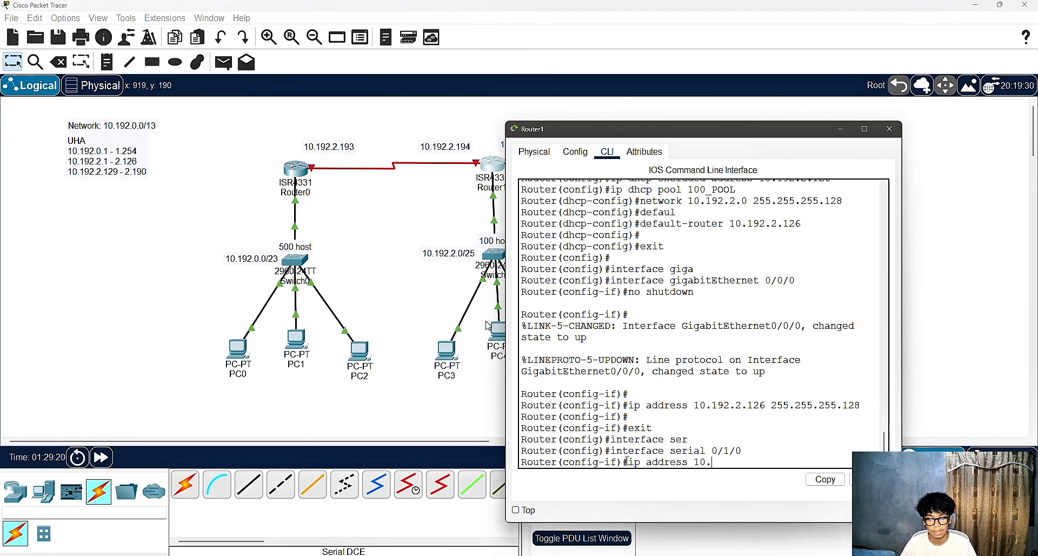
{"action": "type", "text": "192"}
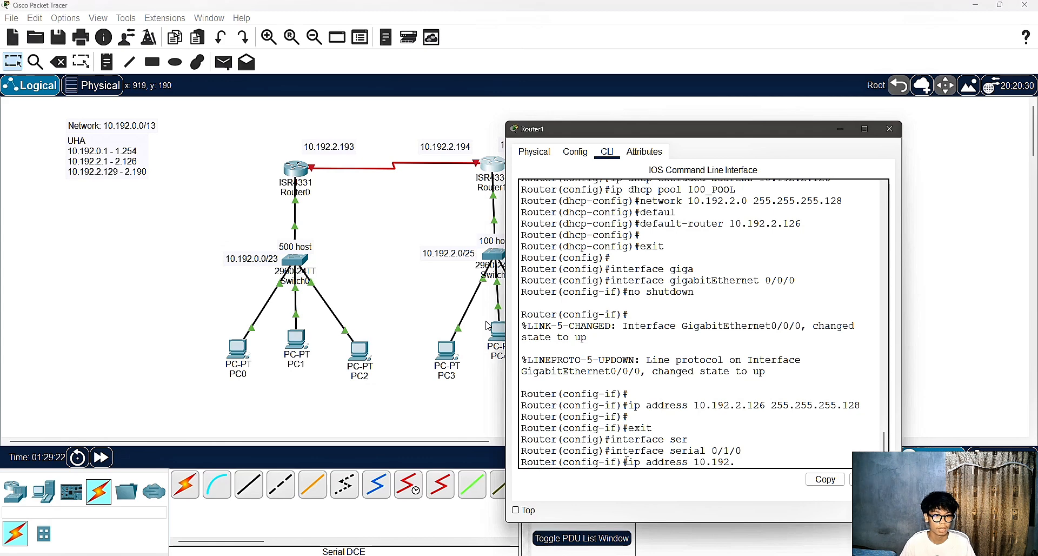
{"action": "type", "text": ".2."}
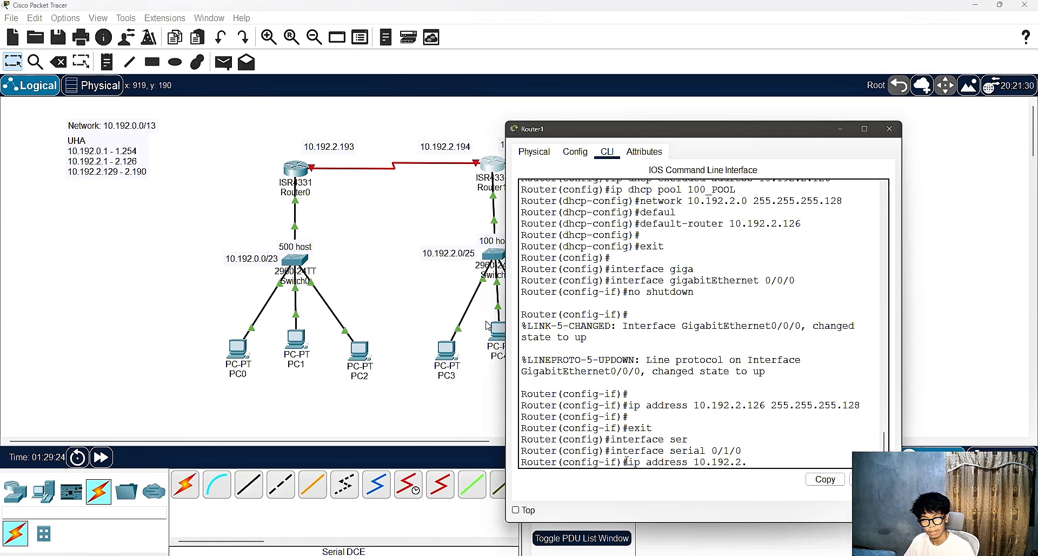
{"action": "type", "text": "193"}
{"action": "key", "text": "BackSpace"}
{"action": "type", "text": "4"}
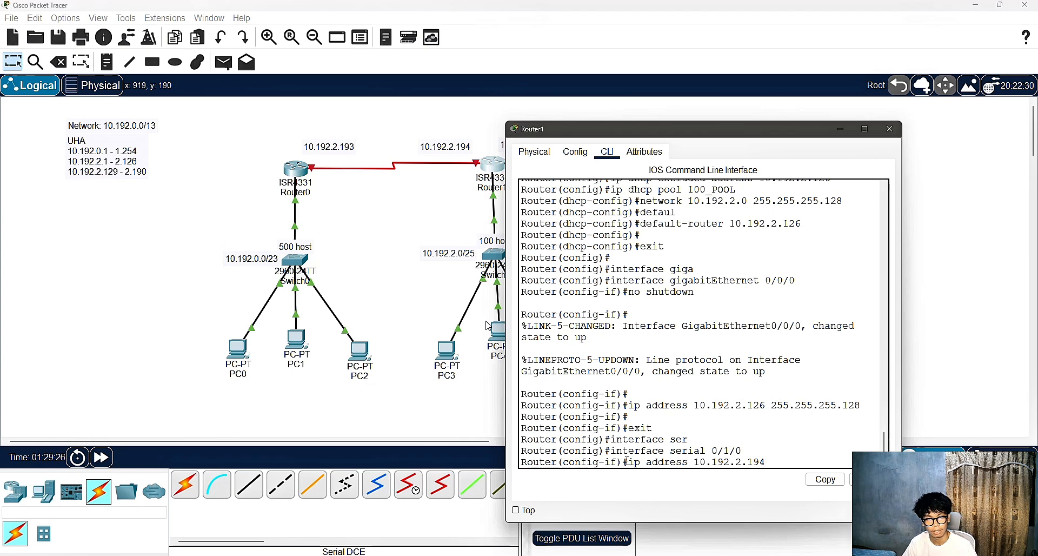
{"action": "type", "text": " 255."}
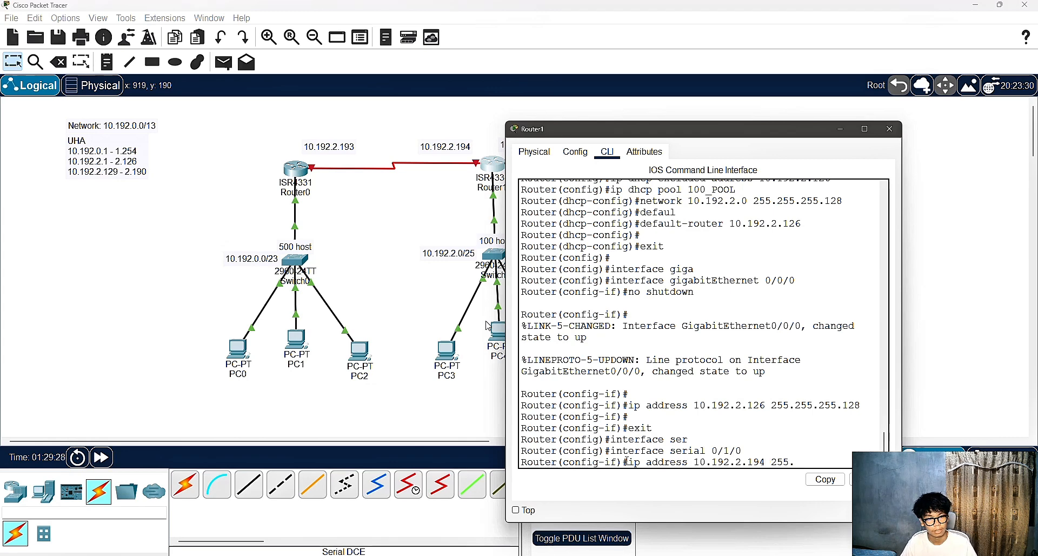
{"action": "type", "text": "255.255.25"}
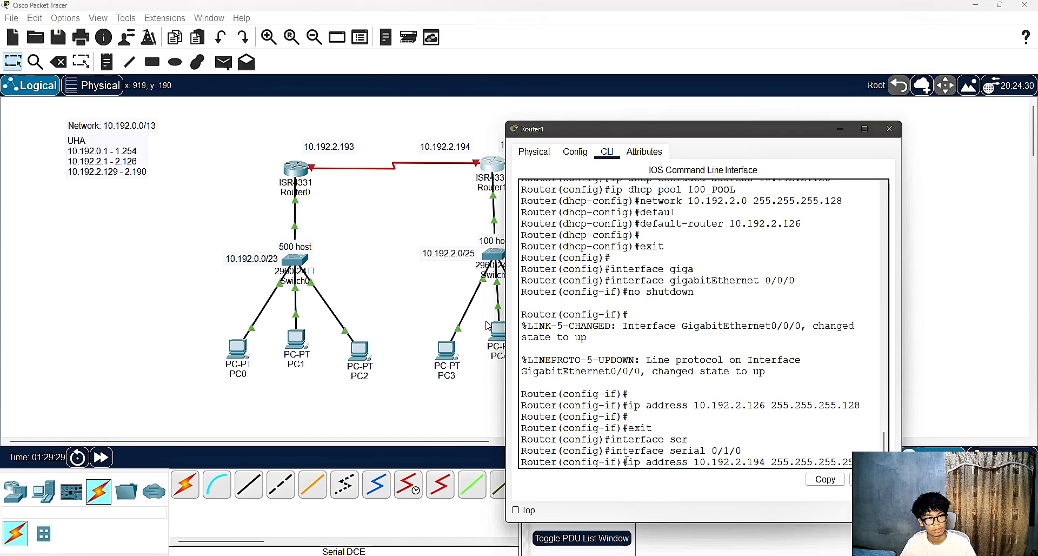
{"action": "type", "text": "2"}
{"action": "key", "text": "Return"}
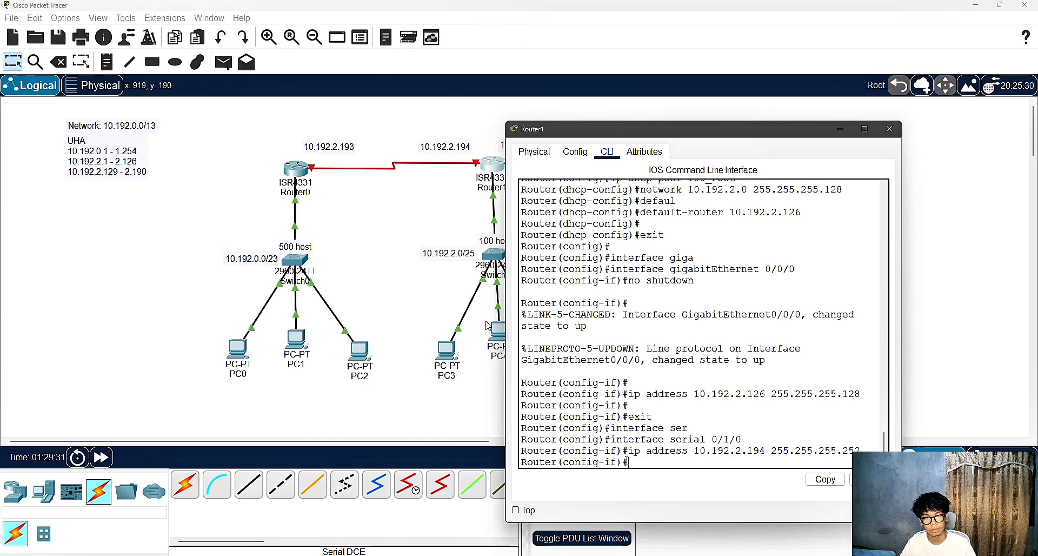
Enable Router1's serial 0/1/0 with no shutdown.
{"action": "type", "text": "no shutdown"}
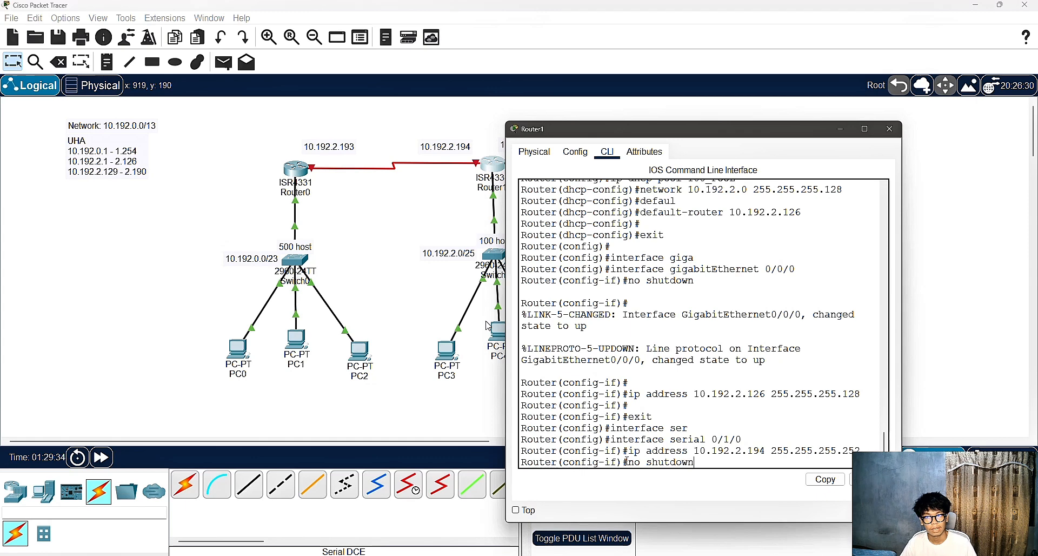
{"action": "key", "text": "Return"}
{"action": "key", "text": "Return"}
{"action": "key", "text": "Return"}
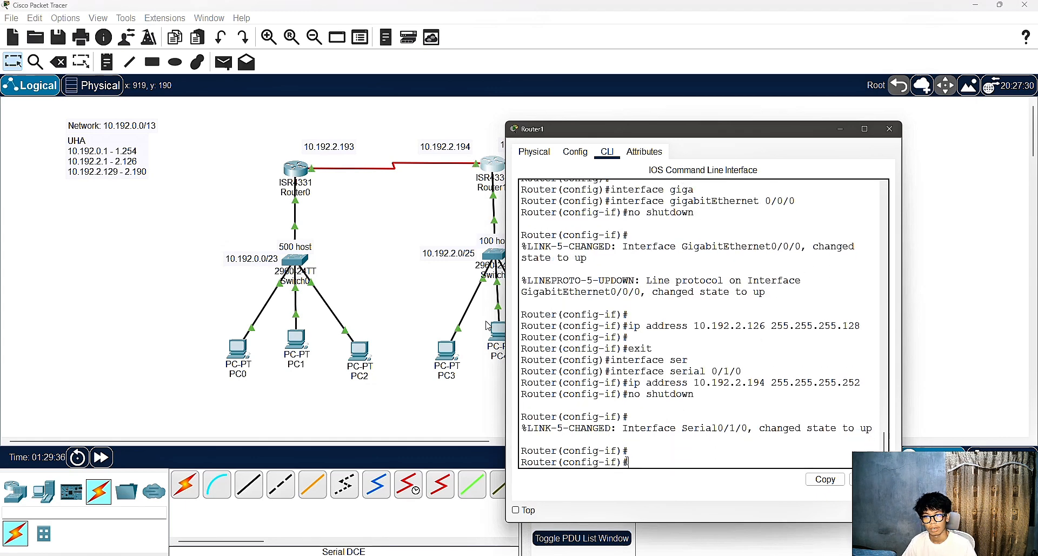
Exit Router1's serial 0/1/0 interface configuration and close the router window.
{"action": "type", "text": "exit"}
{"action": "key", "text": "Return"}
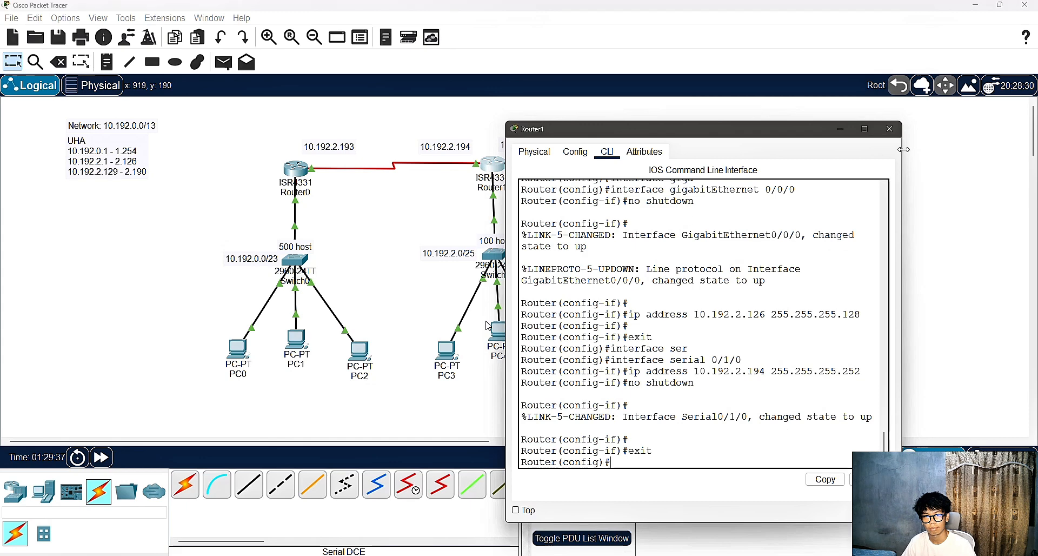
{"action": "left_click", "coordinate": [890, 129]}
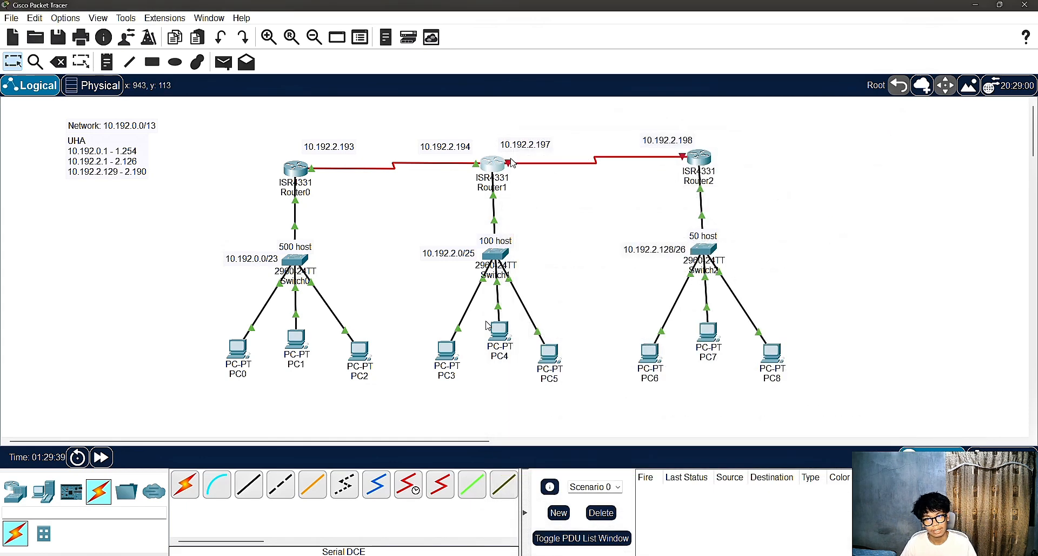
Check which Router1 port faces Router2, reopen Router1's command line, and enter interface configuration for serial 0/1/1.
{"action": "mouse_move", "coordinate": [512, 162]}
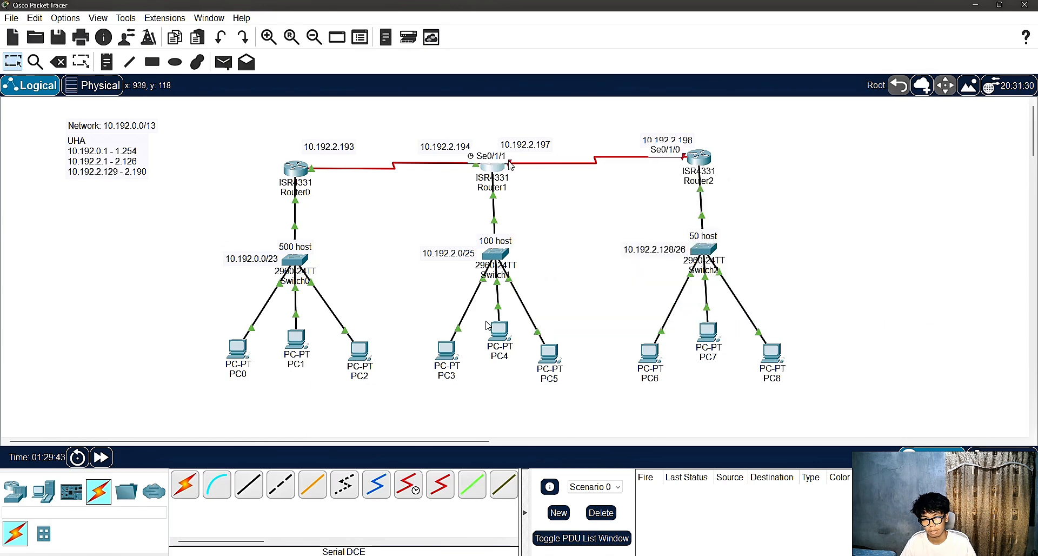
{"action": "left_click", "coordinate": [511, 166]}
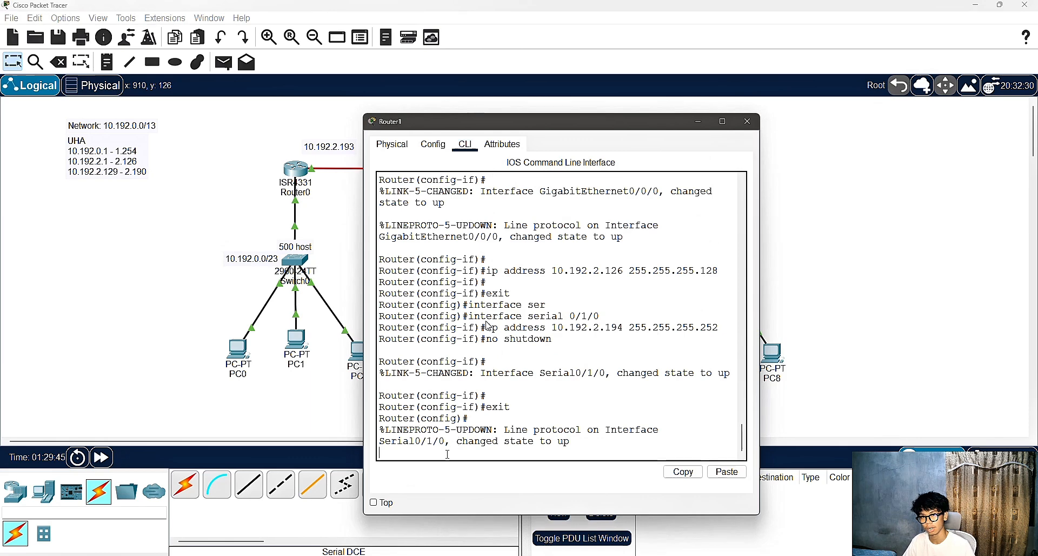
{"action": "key", "text": "Return"}
{"action": "key", "text": "Return"}
{"action": "type", "text": "int"}
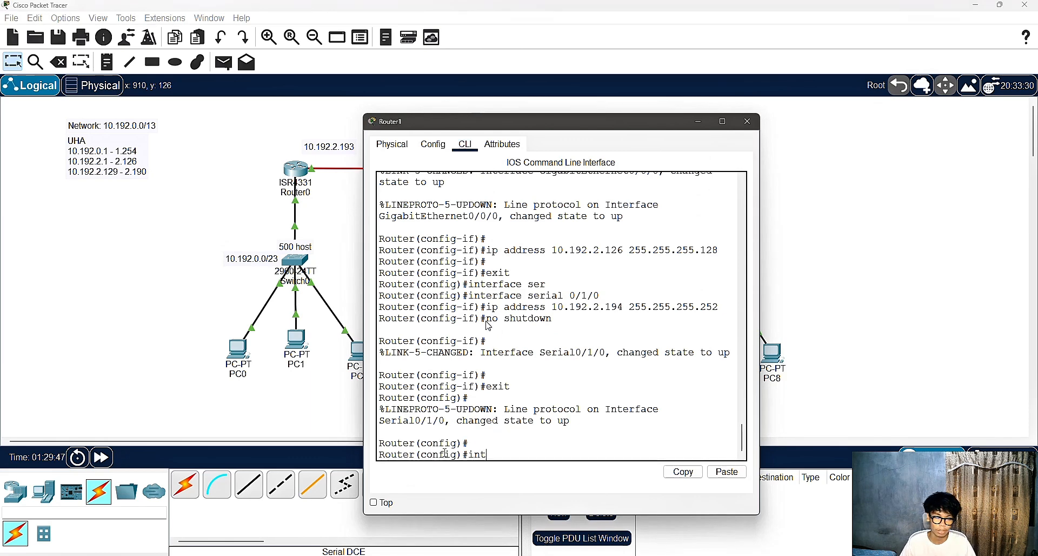
{"action": "type", "text": "erface"}
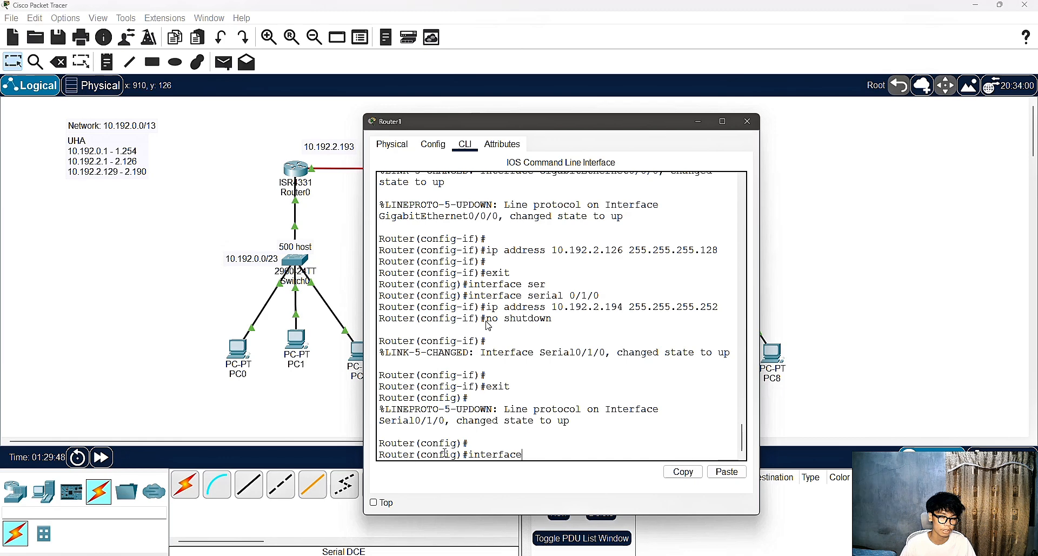
{"action": "type", "text": " ser"}
{"action": "key", "text": "Tab"}
{"action": "type", "text": "0/1/1"}
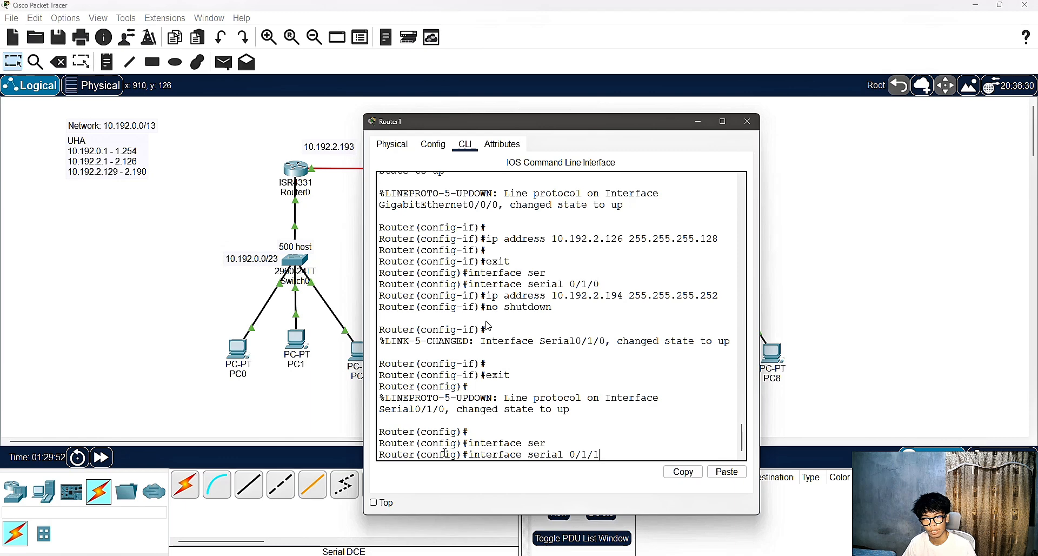
{"action": "key", "text": "Return"}
Assign IP address 10.192.2.197 with mask 255.255.255.252 to Router1's serial 0/1/1, moving the window off the topology labels.
{"action": "type", "text": "ip ad"}
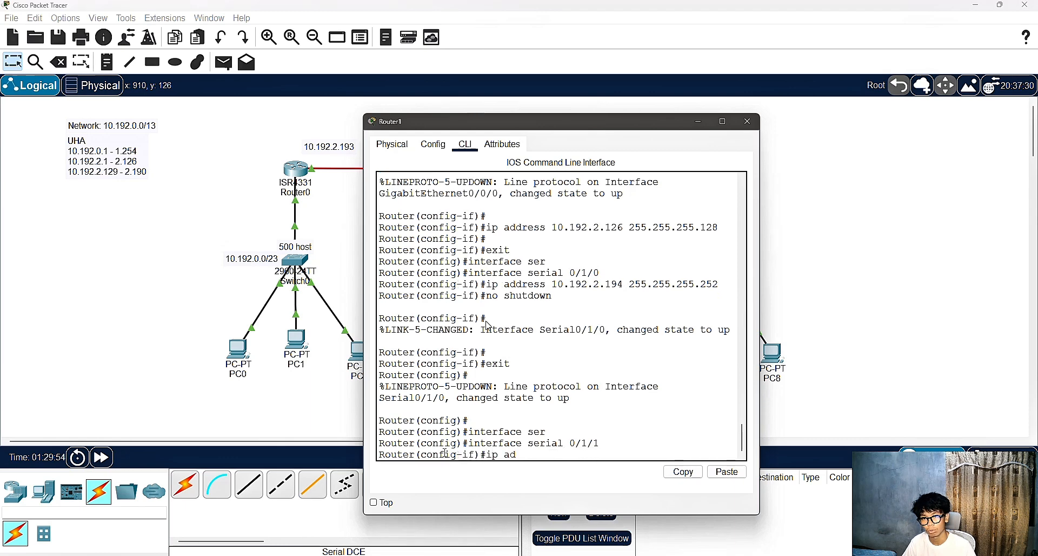
{"action": "type", "text": "dress"}
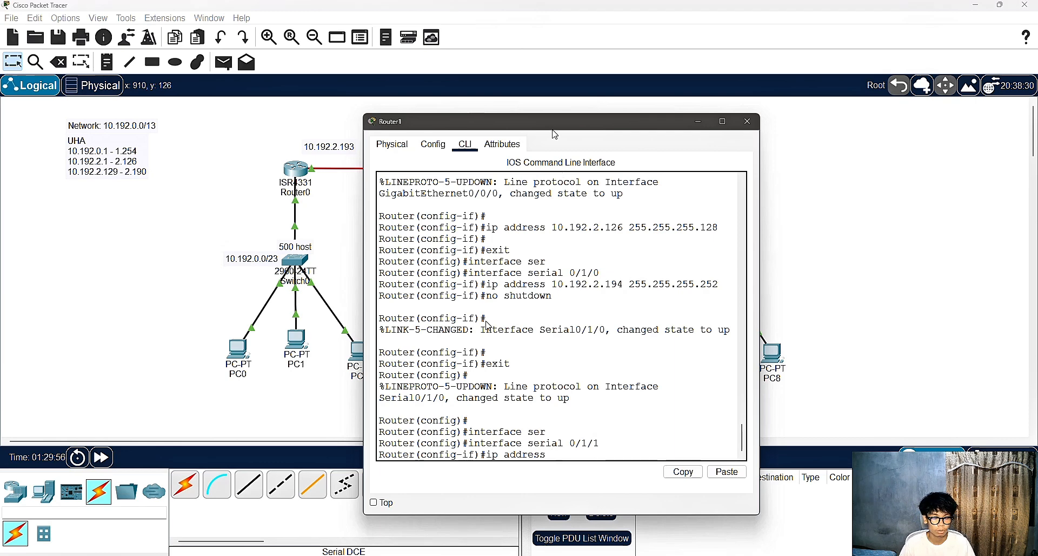
{"action": "left_click_drag", "start_coordinate": [556, 134], "coordinate": [271, 99]}
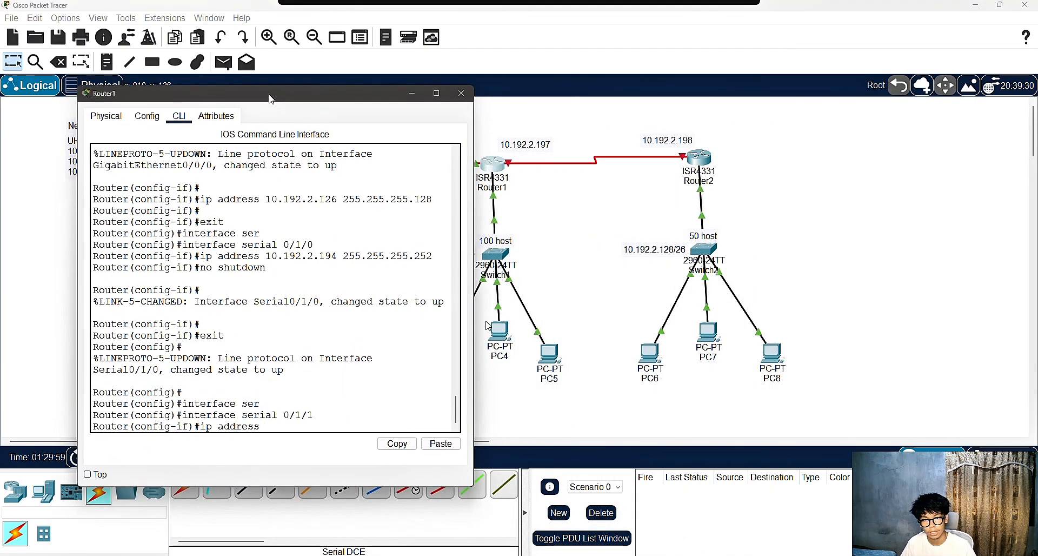
{"action": "type", "text": "10.19"}
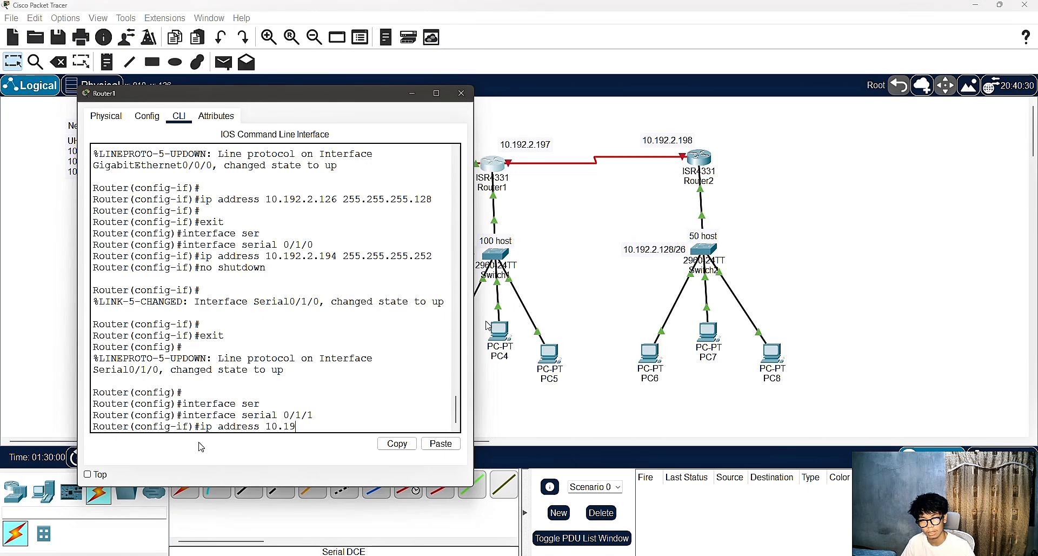
{"action": "type", "text": "2.2."}
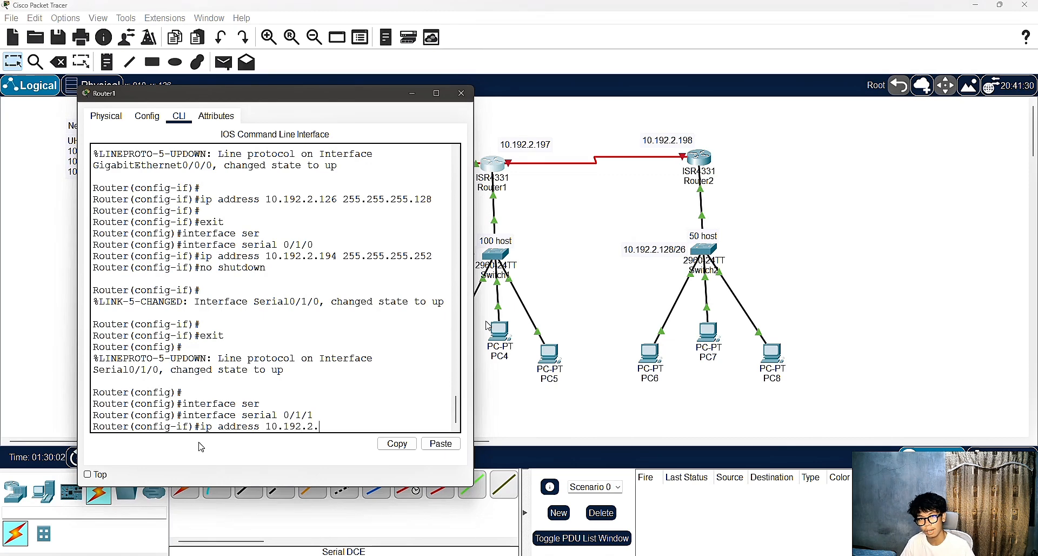
{"action": "type", "text": "197"}
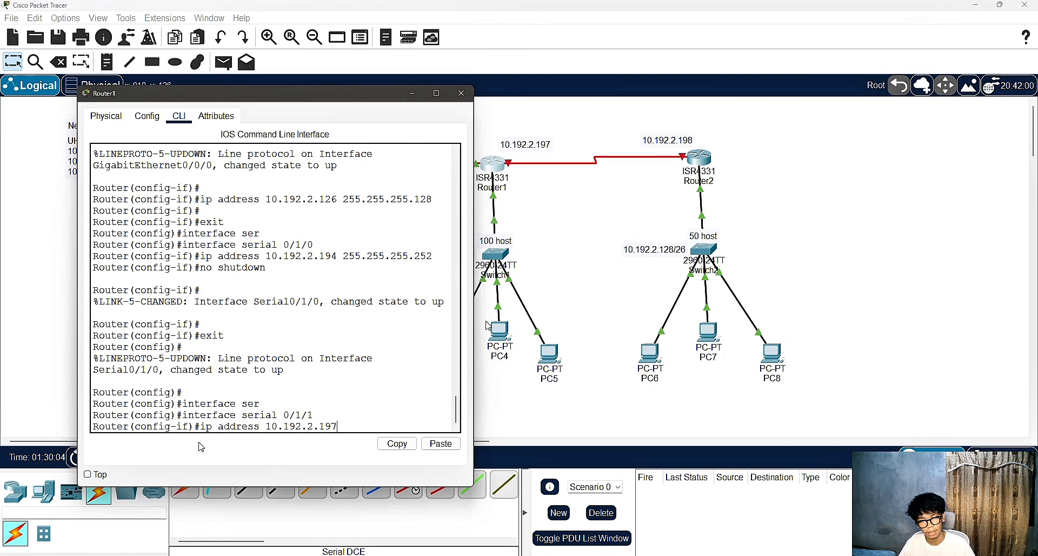
{"action": "type", "text": " 255.255."}
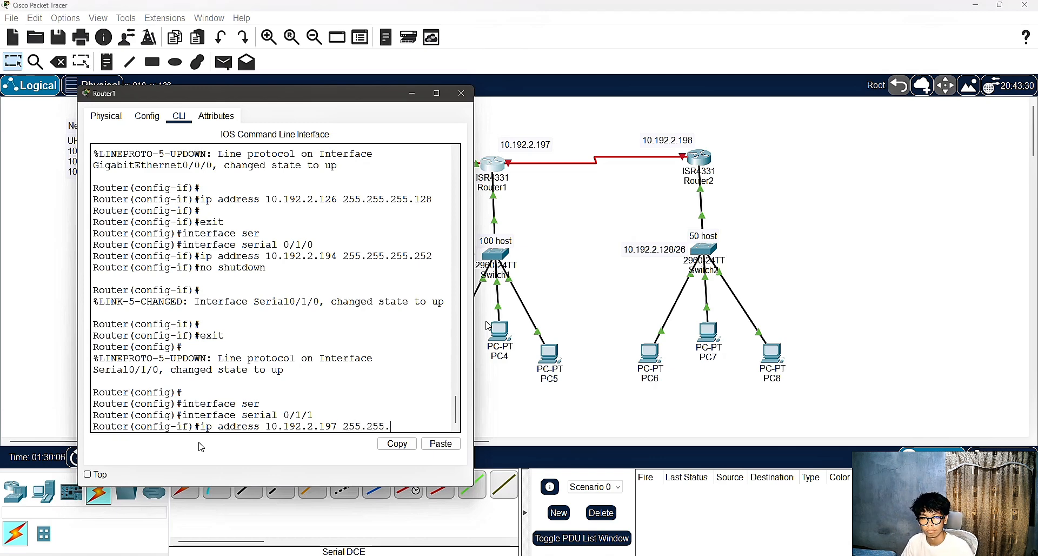
{"action": "type", "text": "255.252"}
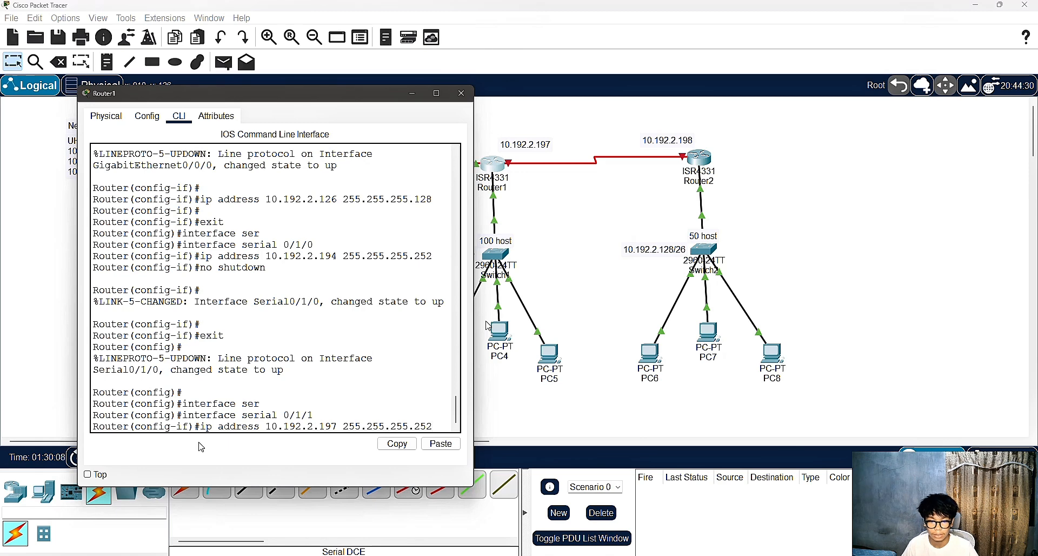
{"action": "key", "text": "Return"}
{"action": "key", "text": "Return"}
Enable Router1's serial 0/1/1 with no shutdown, then exit interface configuration and close the router window.
{"action": "type", "text": "no shut"}
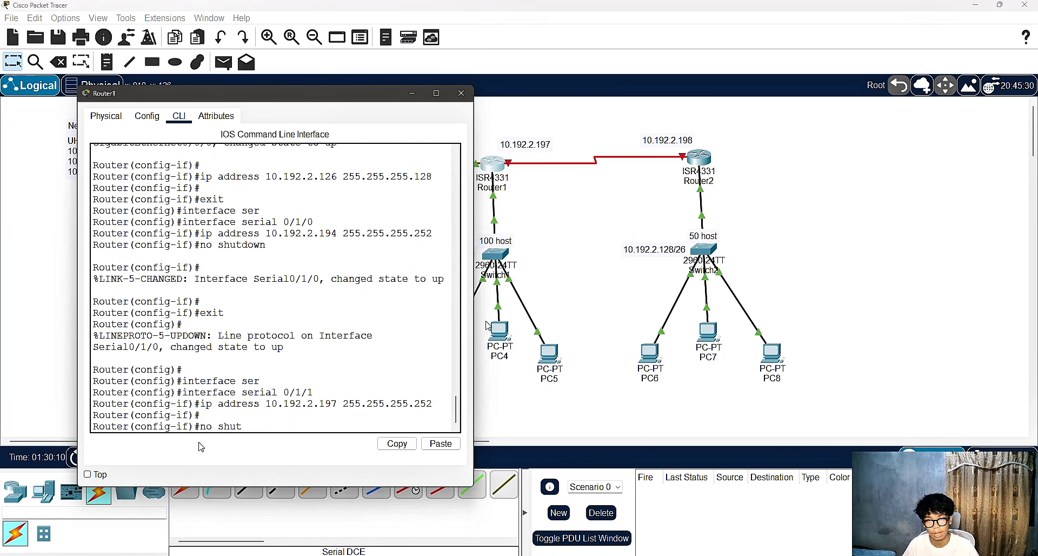
{"action": "type", "text": "down"}
{"action": "key", "text": "Return"}
{"action": "key", "text": "Return"}
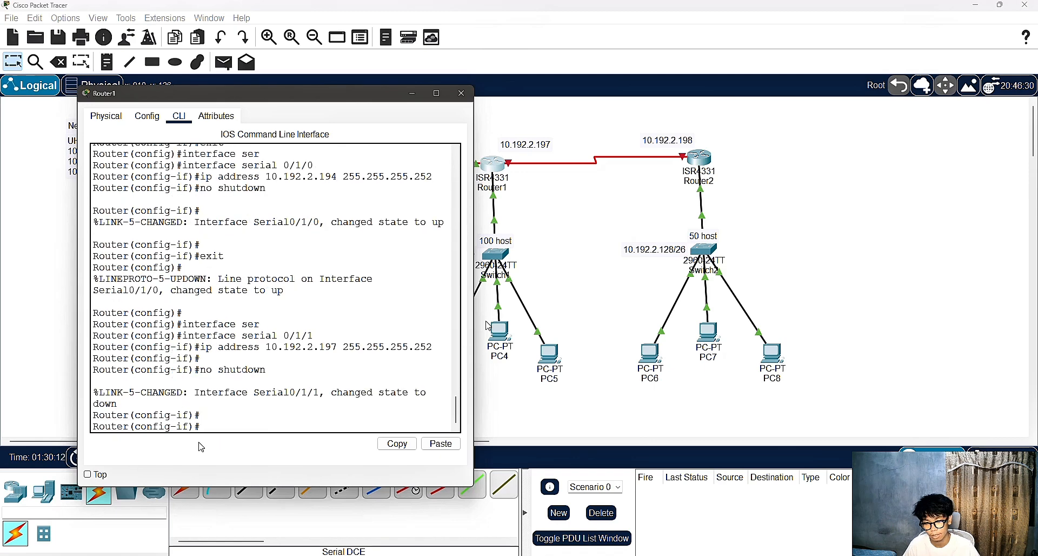
{"action": "type", "text": "exit"}
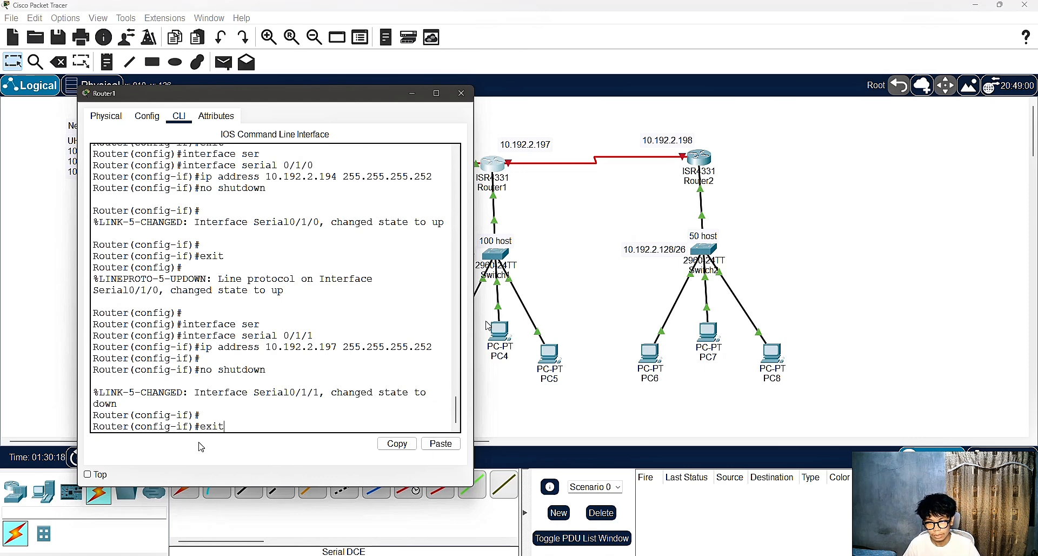
{"action": "key", "text": "Return"}
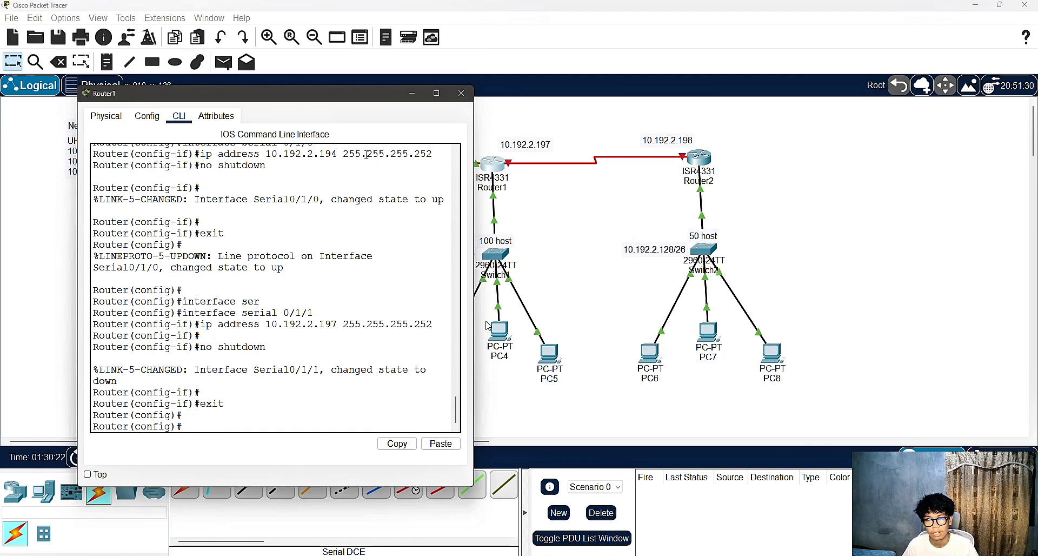
{"action": "left_click", "coordinate": [461, 93]}
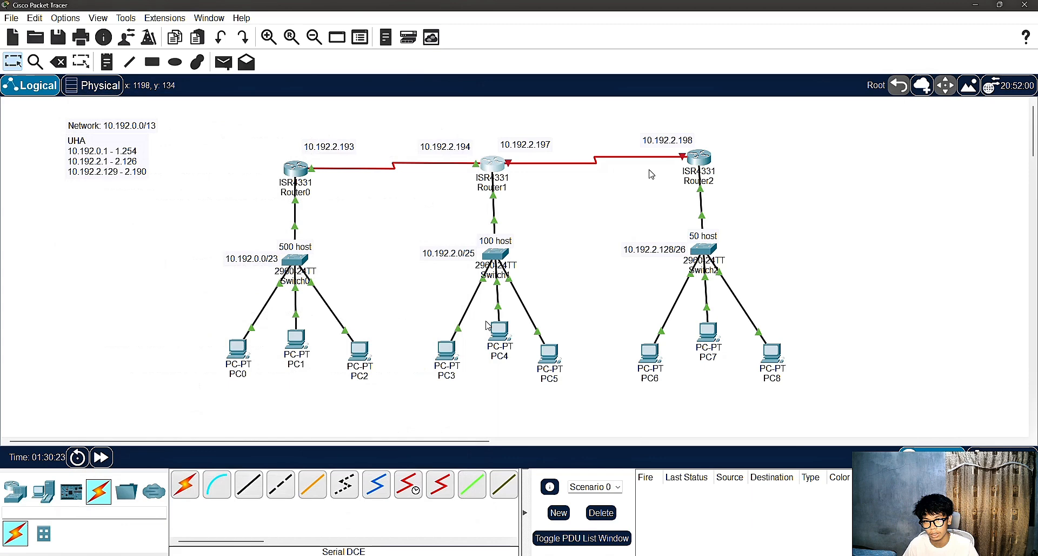
Open Router2's command line and enter interface configuration for serial 0/1/0.
{"action": "left_click", "coordinate": [696, 159]}
{"action": "left_click", "coordinate": [485, 453]}
{"action": "type", "text": "interfac"}
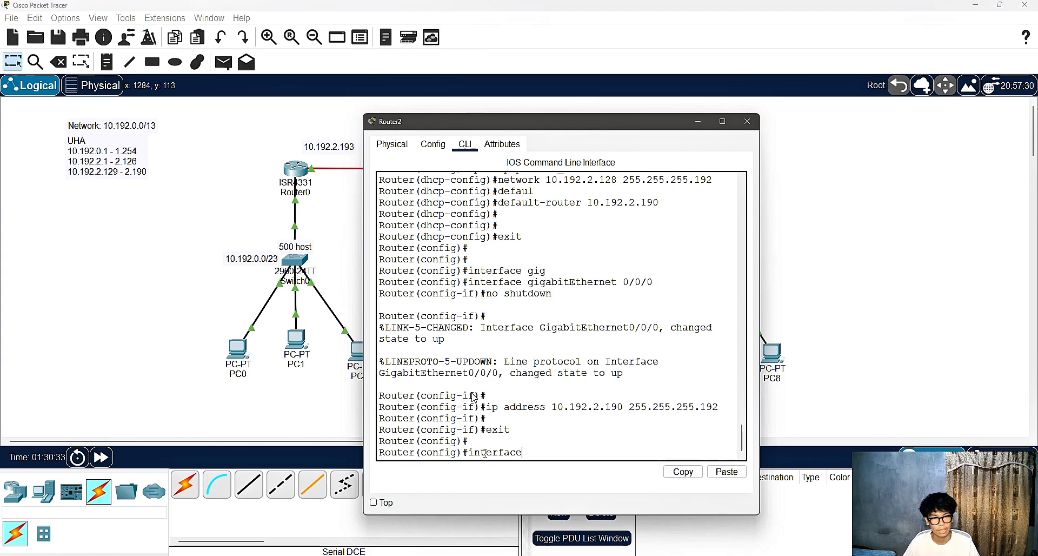
{"action": "type", "text": "e seri"}
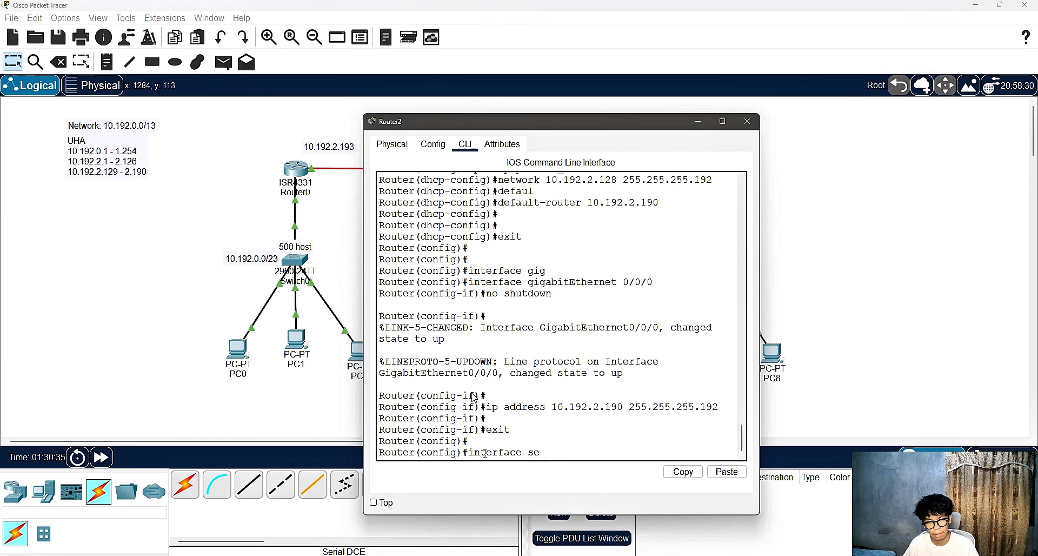
{"action": "key", "text": "Tab"}
{"action": "type", "text": "0/1/0"}
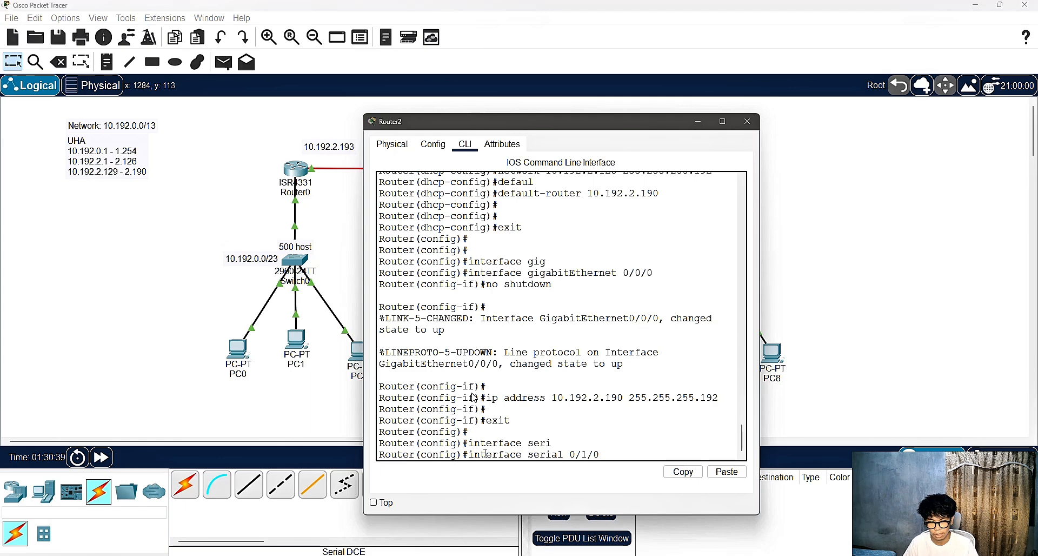
{"action": "key", "text": "Return"}
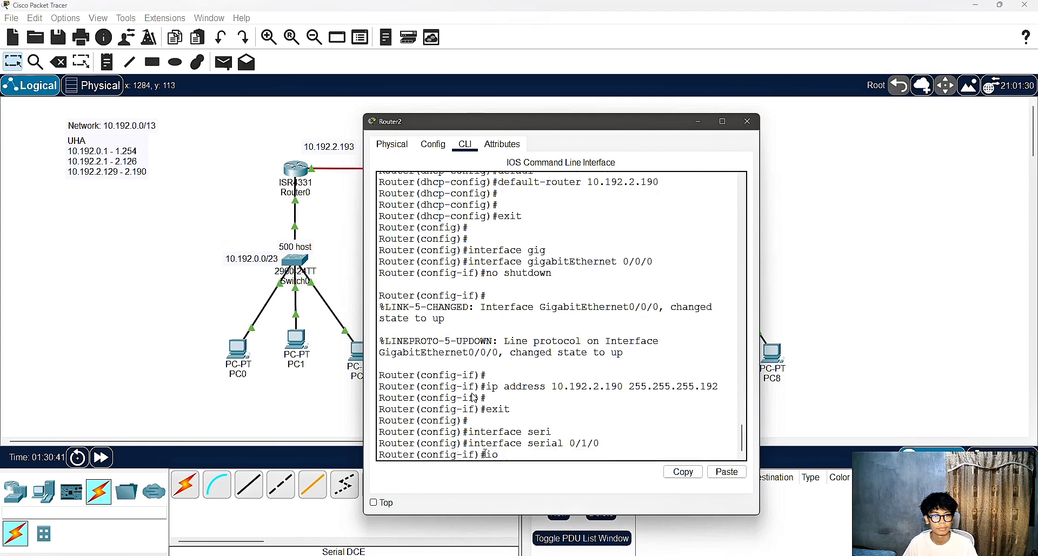
Assign IP address 10.192.2.198 with mask 255.255.255.252 to Router2's serial 0/1/0, moving the window off Router2's address label.
{"action": "type", "text": "p add"}
{"action": "type", "text": "ress"}
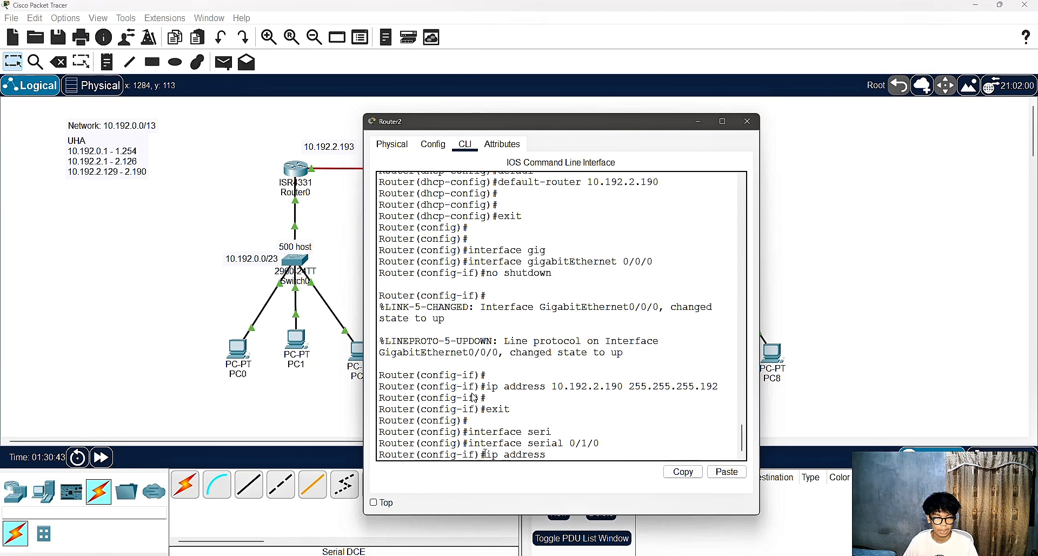
{"action": "left_click_drag", "start_coordinate": [602, 122], "coordinate": [456, 114]}
{"action": "type", "text": "10."}
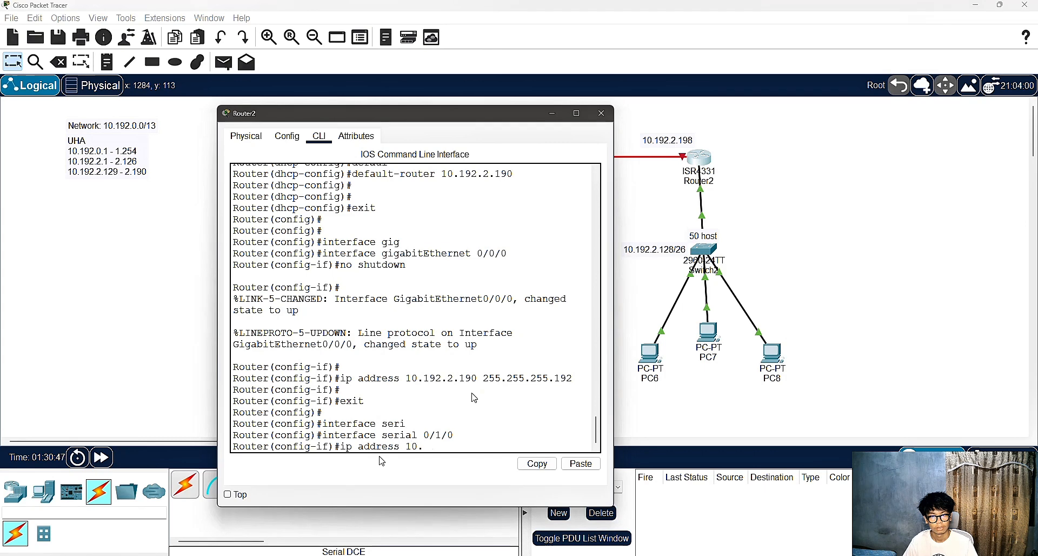
{"action": "type", "text": "192.2"}
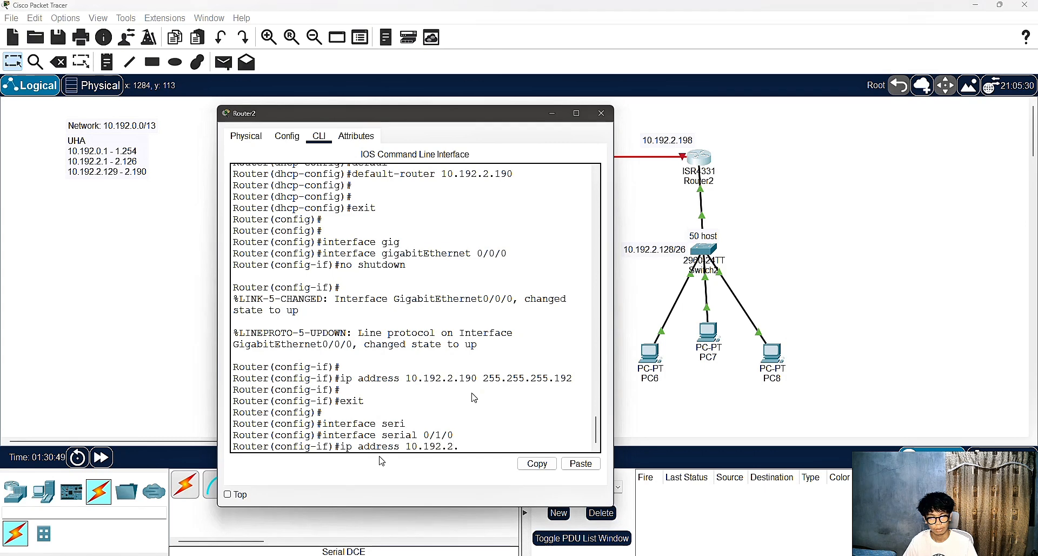
{"action": "type", "text": ".198"}
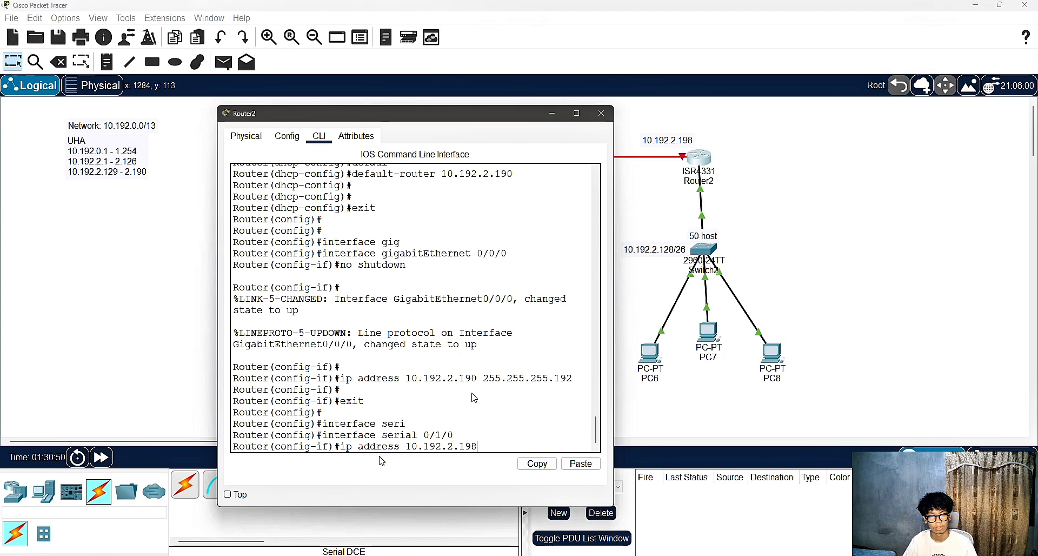
{"action": "type", "text": " 255.255.2"}
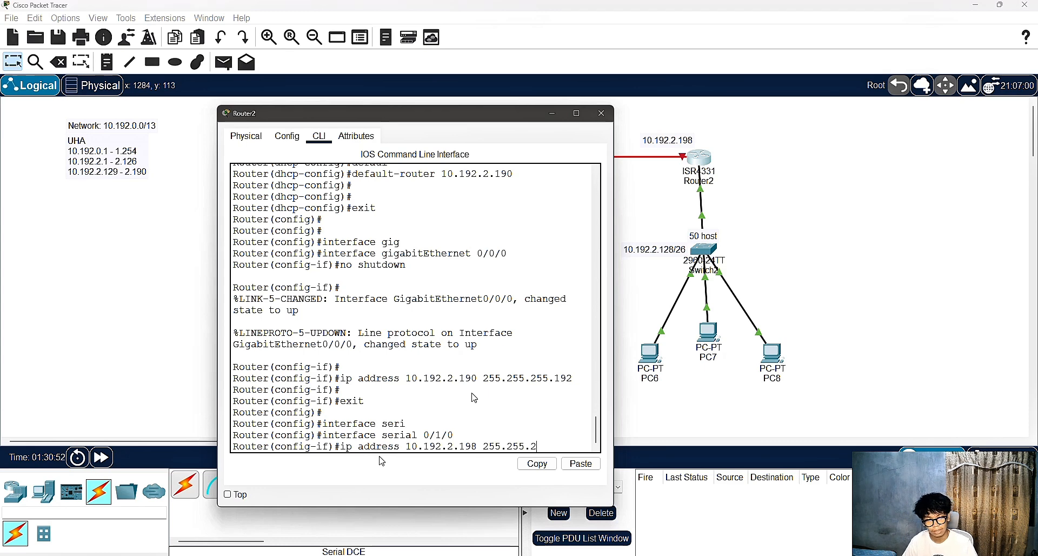
{"action": "type", "text": "55.252"}
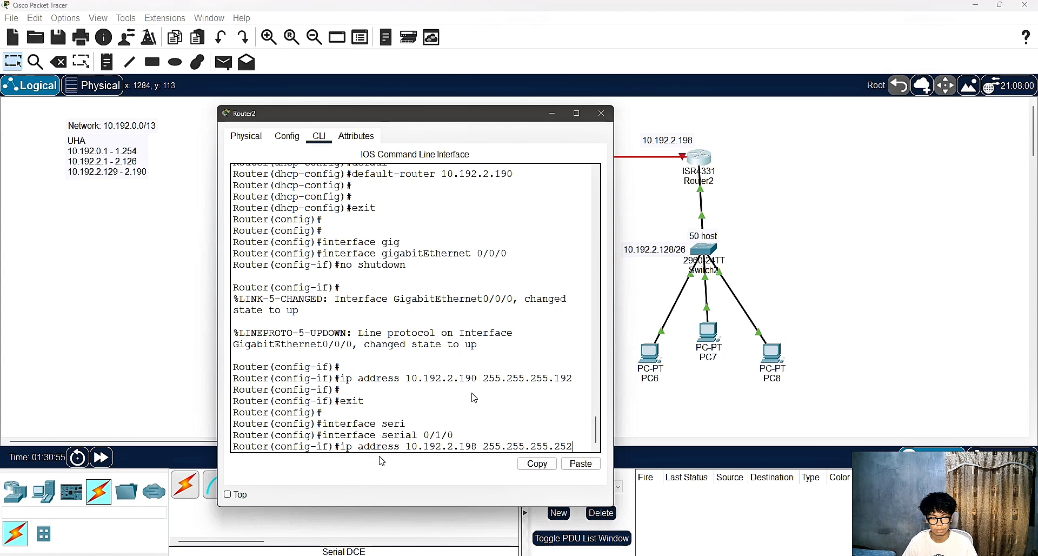
{"action": "key", "text": "Return"}
{"action": "key", "text": "Return"}
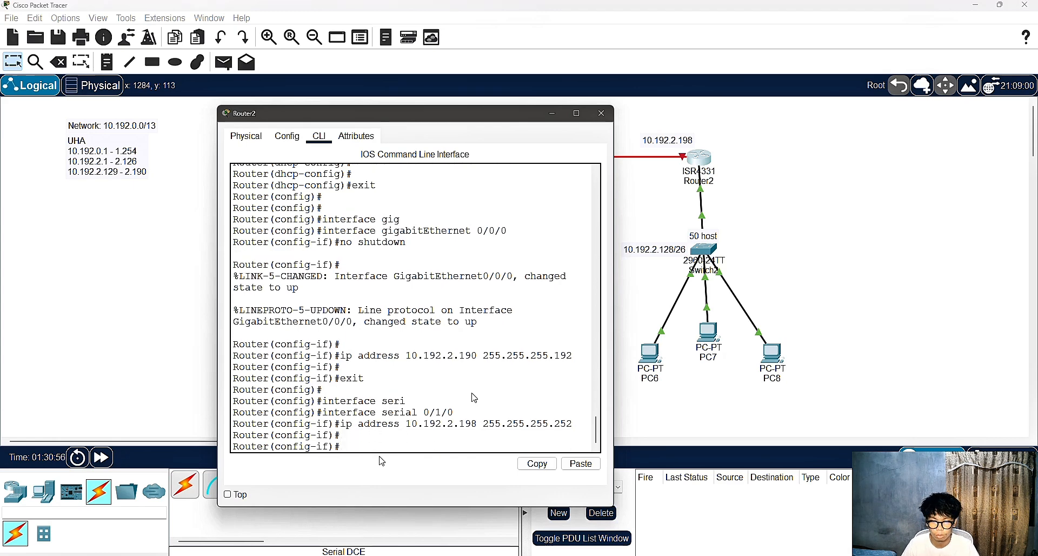
Enable Router2's serial 0/1/0 with no shutdown, then exit interface configuration.
{"action": "type", "text": "no shurt"}
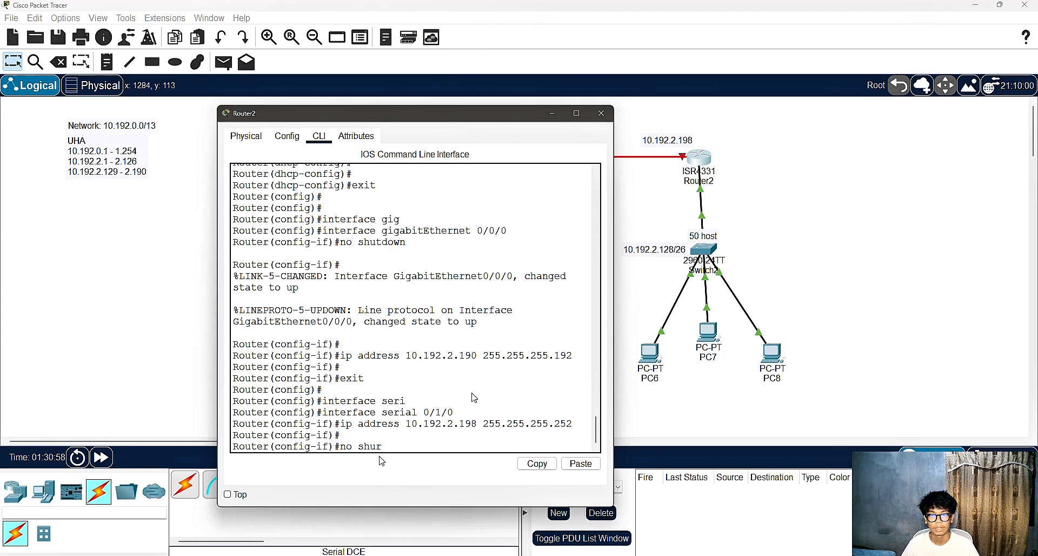
{"action": "key", "text": "BackSpace"}
{"action": "type", "text": "tdown"}
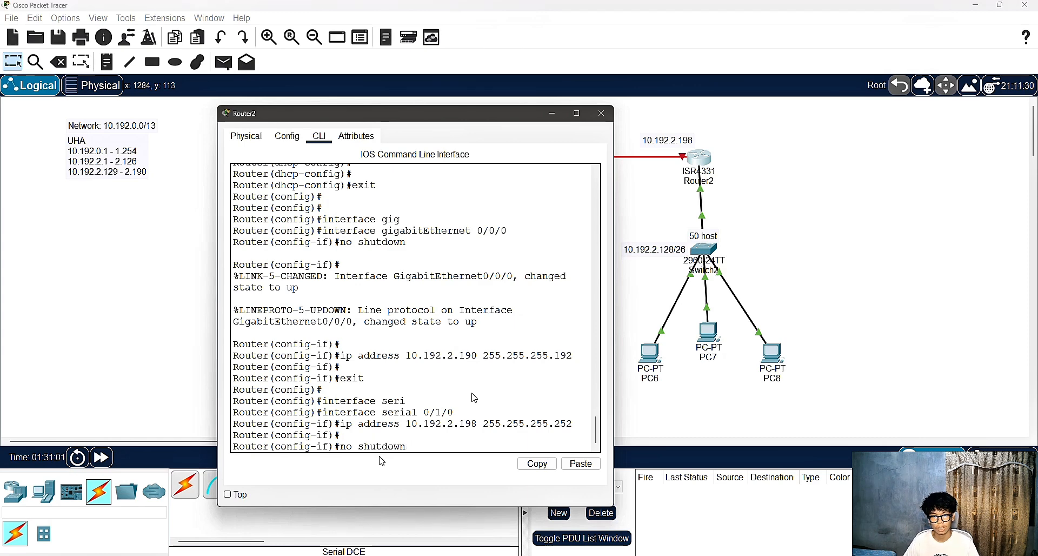
{"action": "key", "text": "Return"}
{"action": "key", "text": "Return"}
{"action": "key", "text": "Return"}
{"action": "key", "text": "Return"}
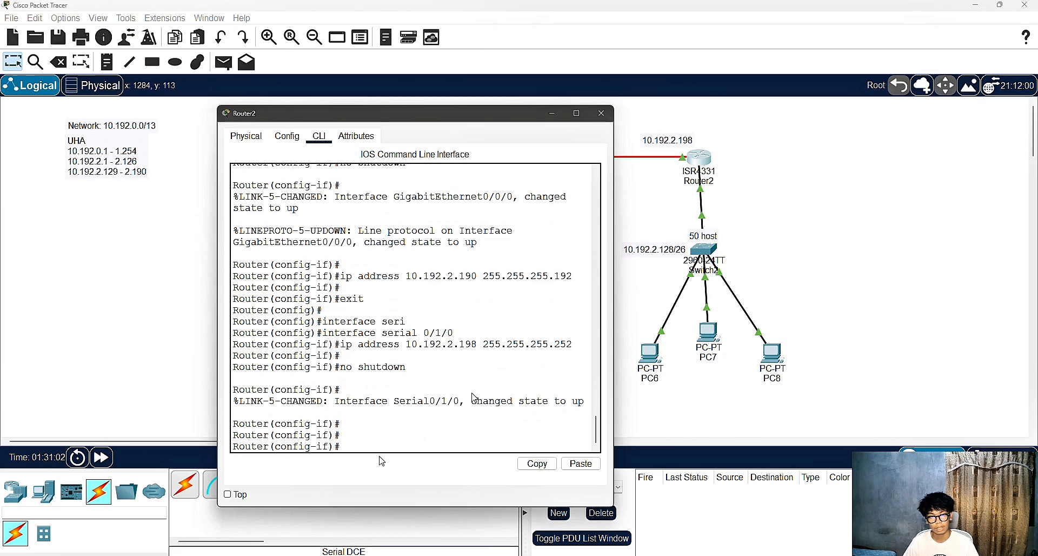
{"action": "type", "text": "exit"}
{"action": "key", "text": "Return"}
{"action": "key", "text": "Return"}
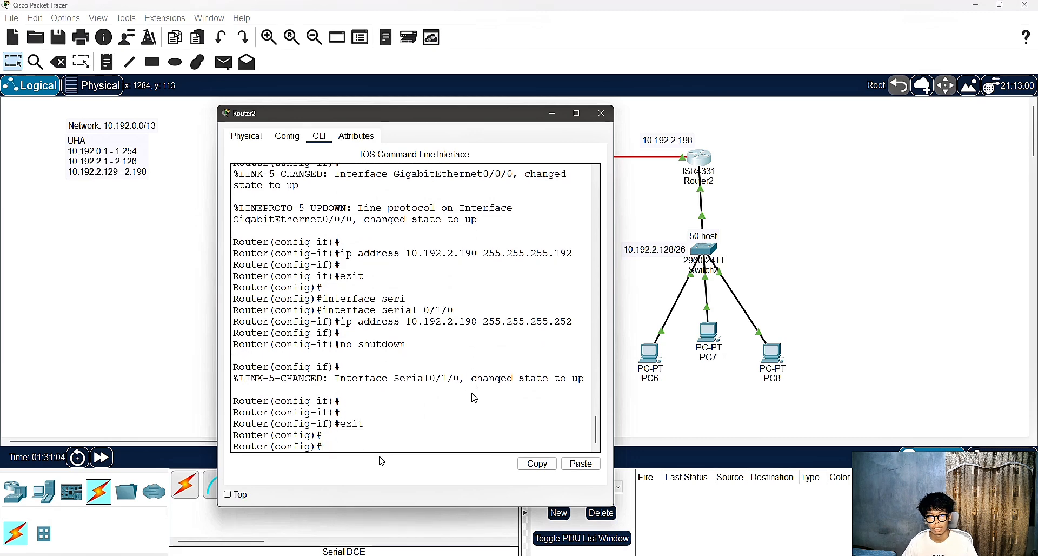
Close Router2's window and open Router1's command line, moving the window clear of Router0's network and address labels.
{"action": "left_click", "coordinate": [601, 116]}
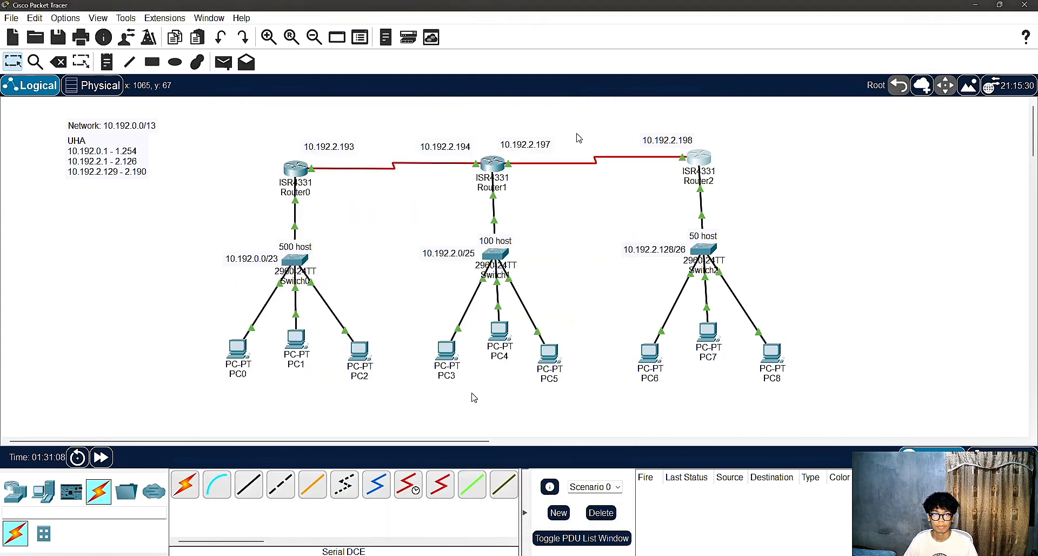
{"action": "left_click", "coordinate": [493, 171]}
{"action": "left_click_drag", "start_coordinate": [535, 121], "coordinate": [765, 117]}
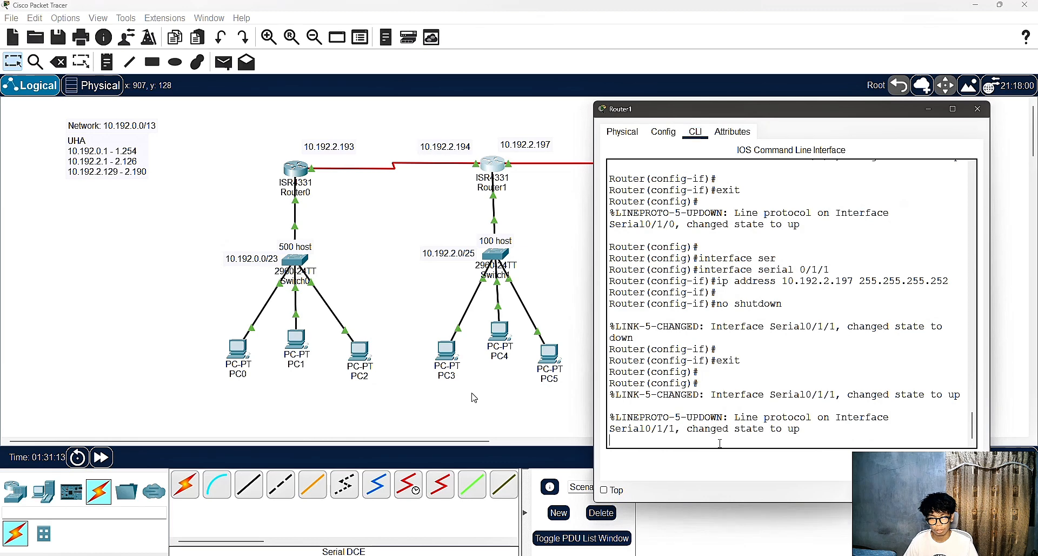
{"action": "key", "text": "Return"}
{"action": "key", "text": "Return"}
Add a static route on Router1 to network 10.192.0.0 with mask 255.255.254.0 via next hop 10.192.2.193.
{"action": "type", "text": "ip "}
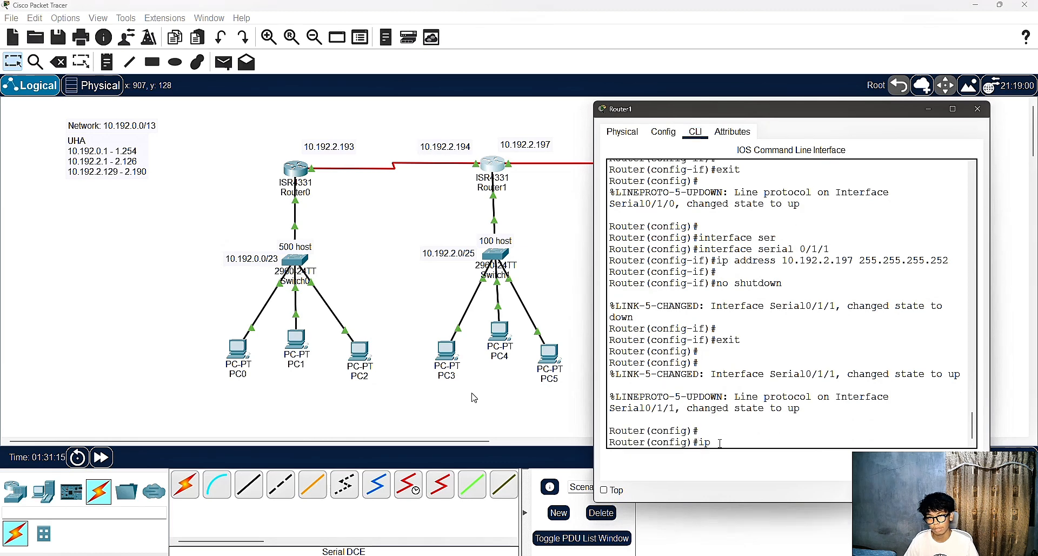
{"action": "type", "text": "route "}
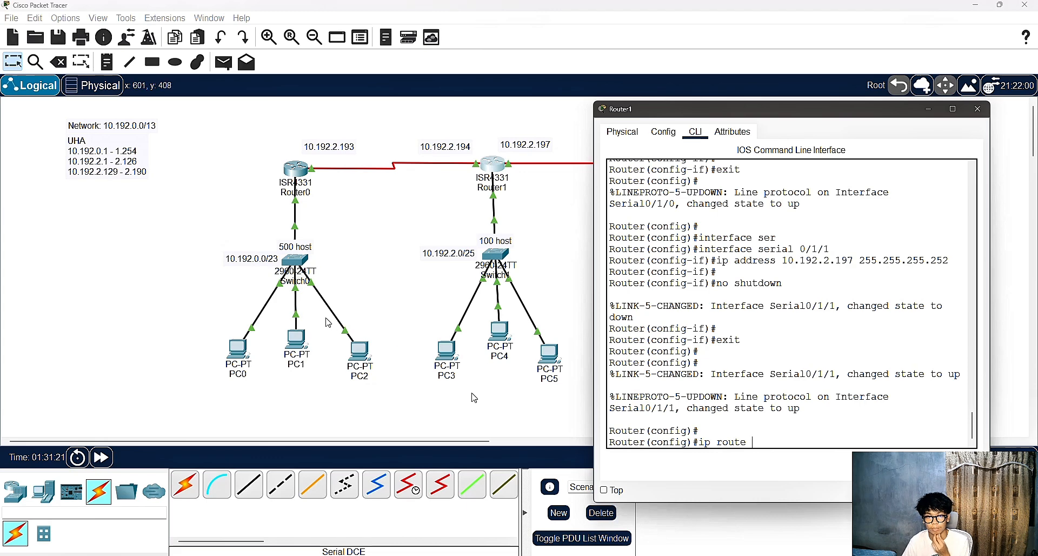
{"action": "type", "text": "10.192"}
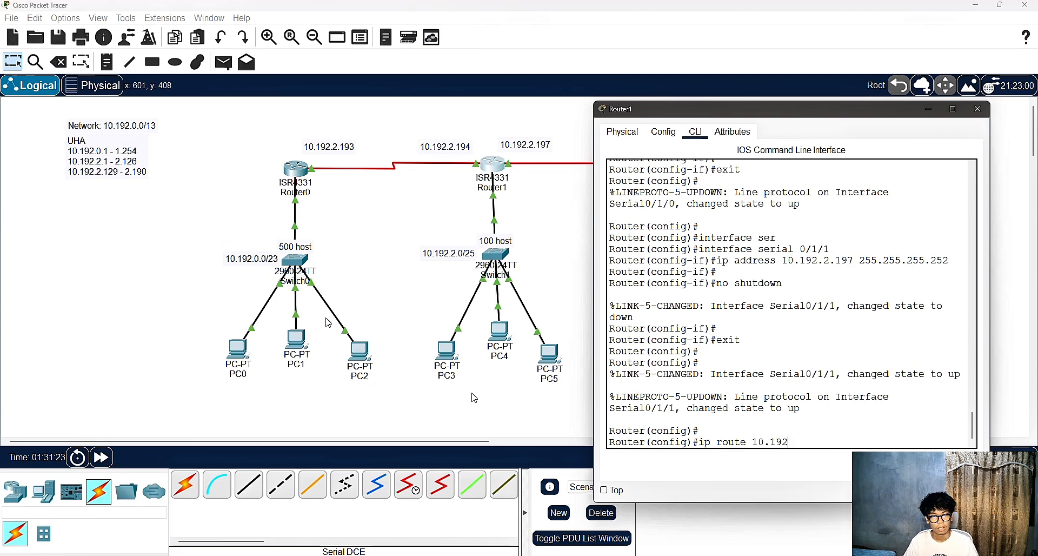
{"action": "type", "text": ".0.0"}
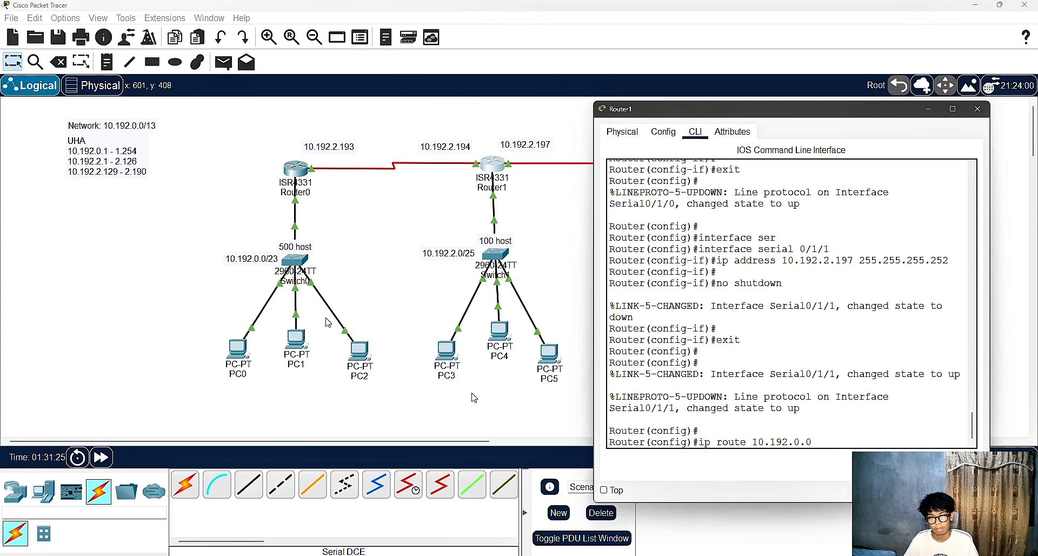
{"action": "type", "text": " 255.255"}
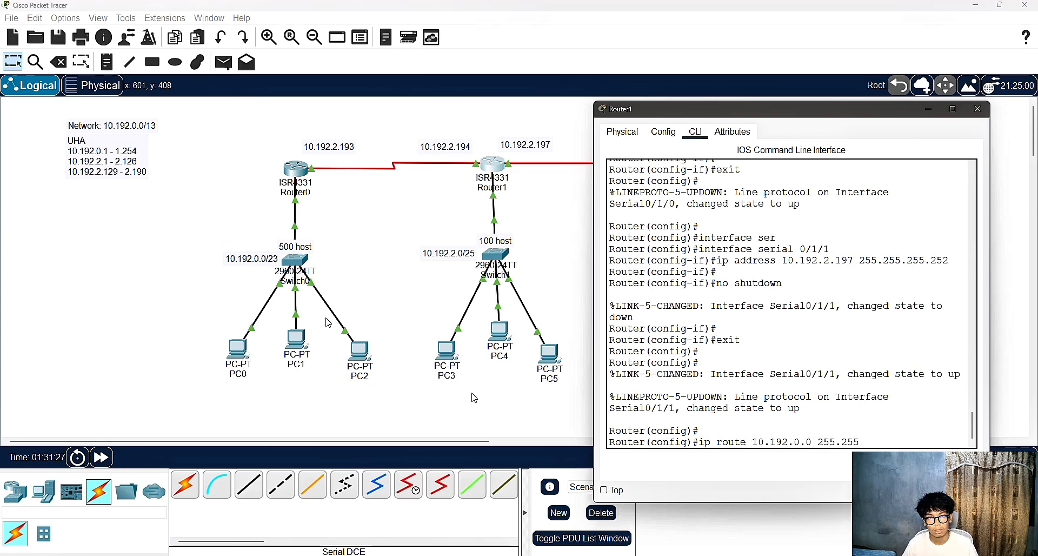
{"action": "type", "text": ".254."}
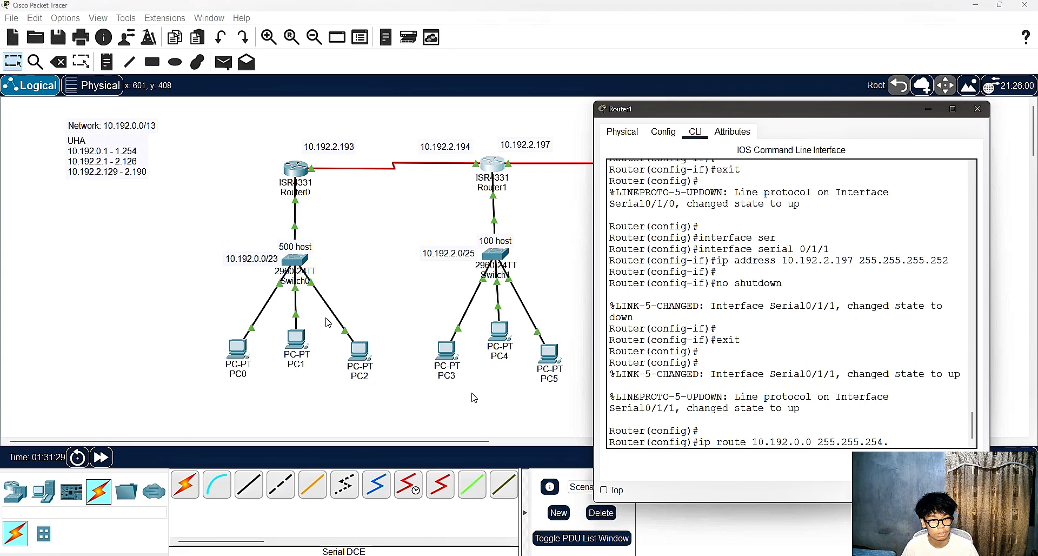
{"action": "type", "text": "0"}
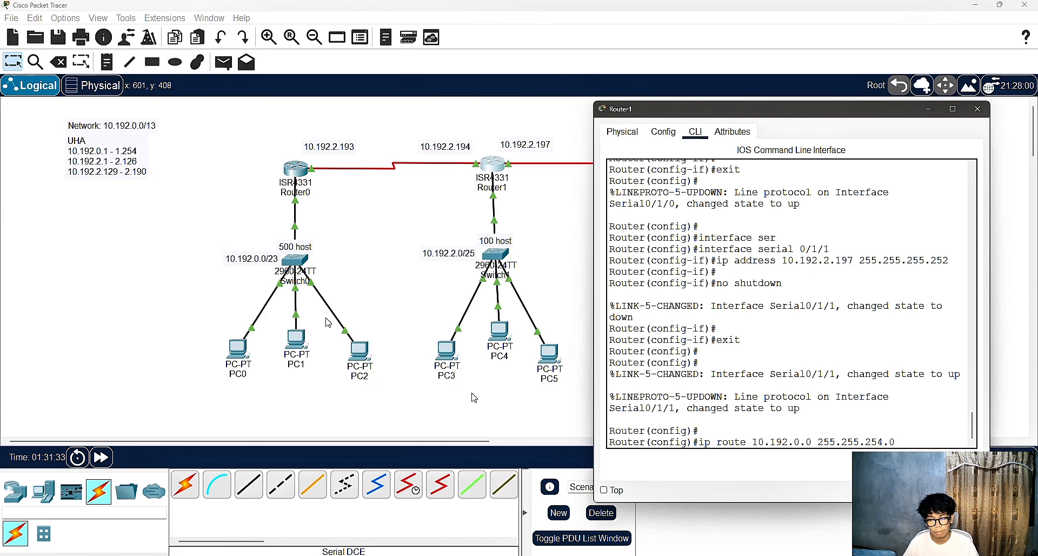
{"action": "type", "text": " 10."}
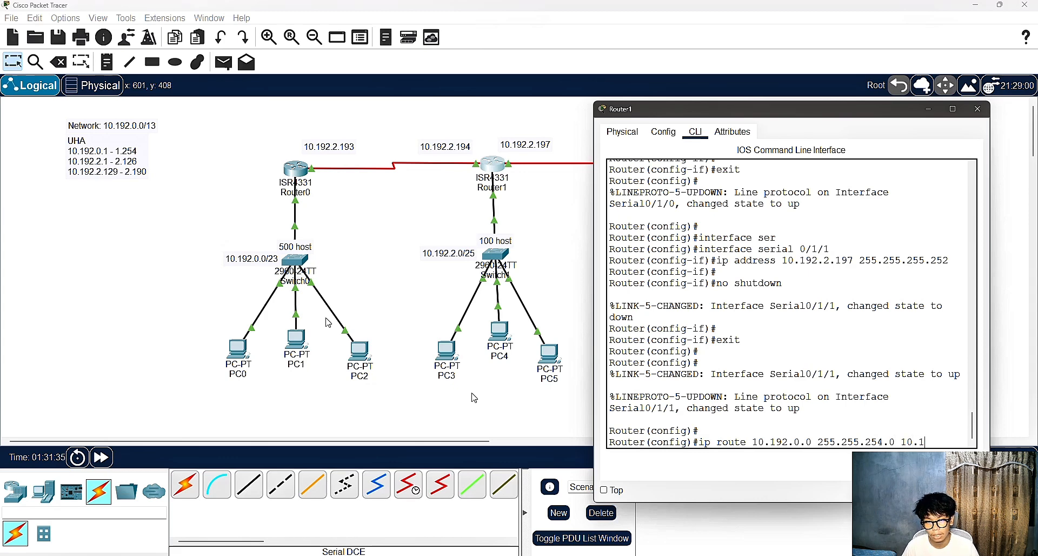
{"action": "type", "text": "192.2."}
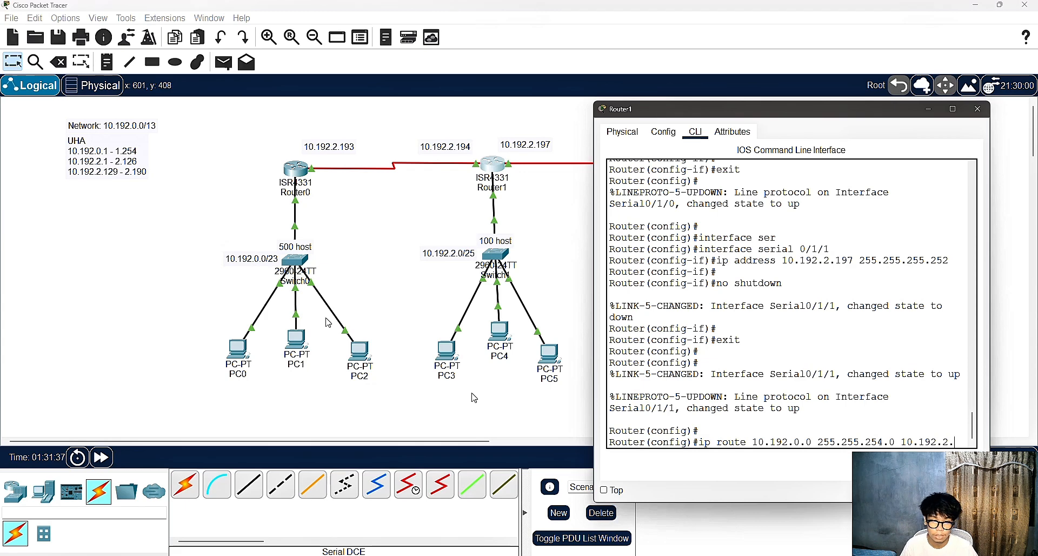
{"action": "type", "text": "194"}
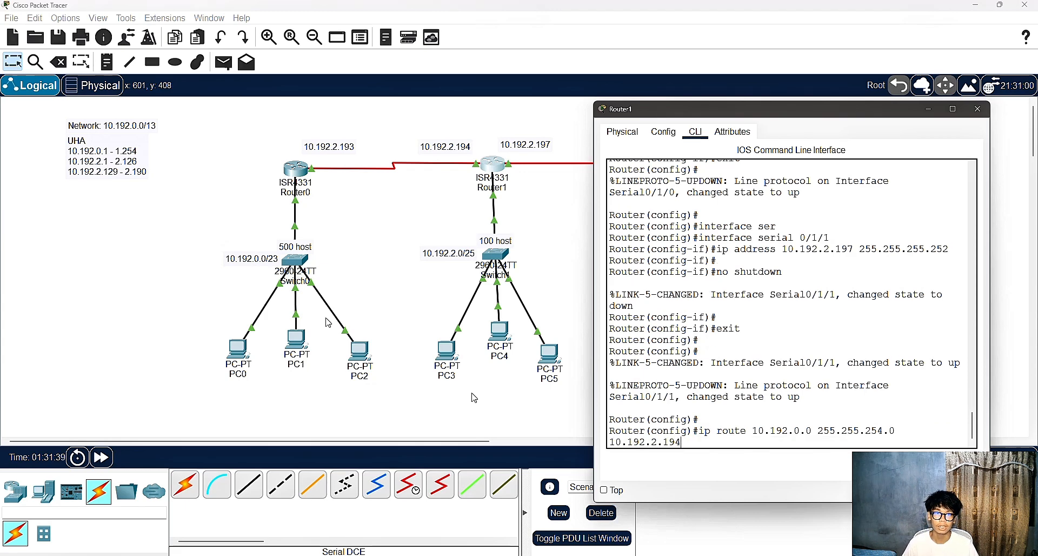
{"action": "key", "text": "BackSpace"}
{"action": "type", "text": "3"}
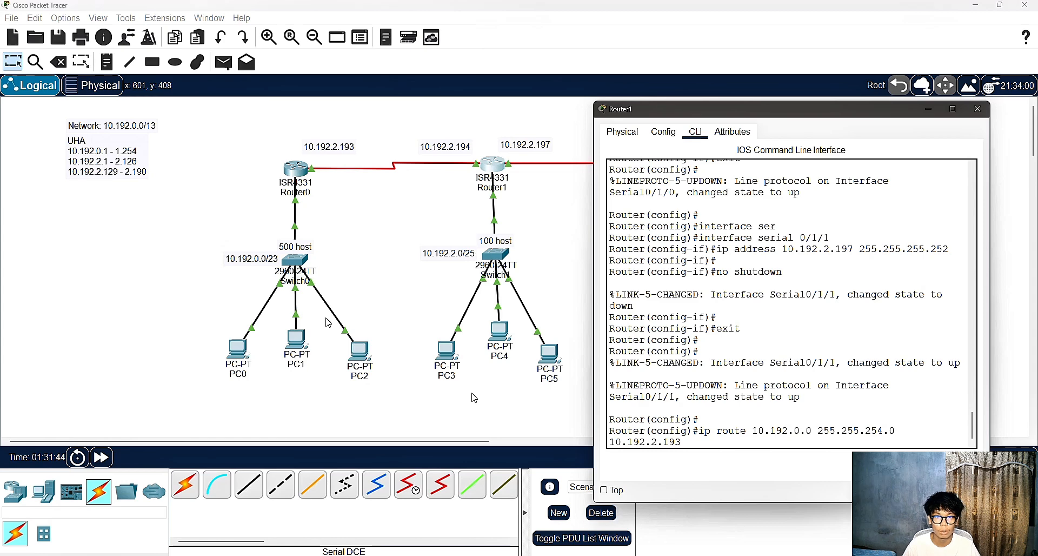
{"action": "key", "text": "Return"}
{"action": "key", "text": "Return"}
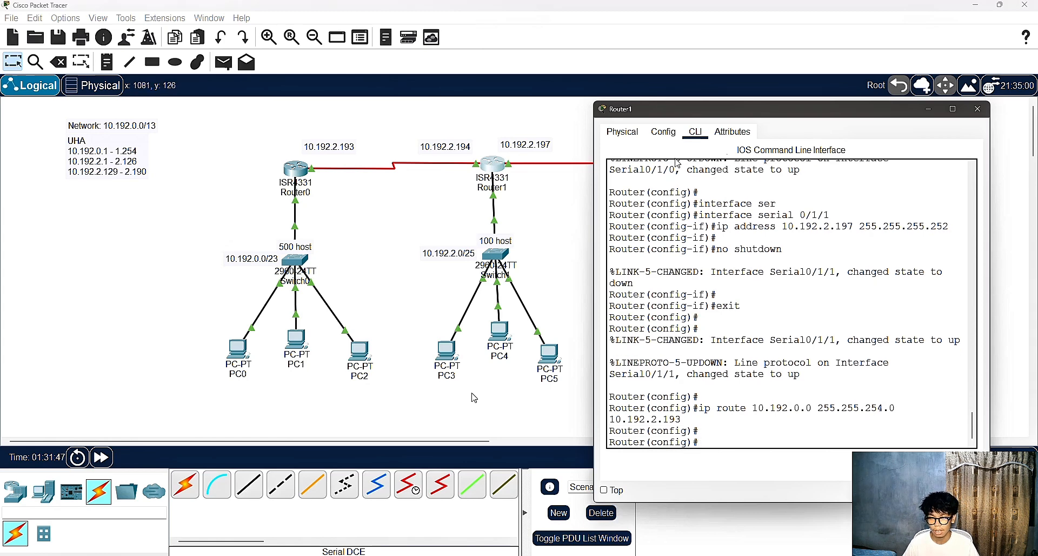
Add a static route on Router1 to 10.192.2.128 with mask 255.255.255.192 via 10.192.2.198, then close the router window.
{"action": "left_click_drag", "start_coordinate": [789, 111], "coordinate": [238, 93]}
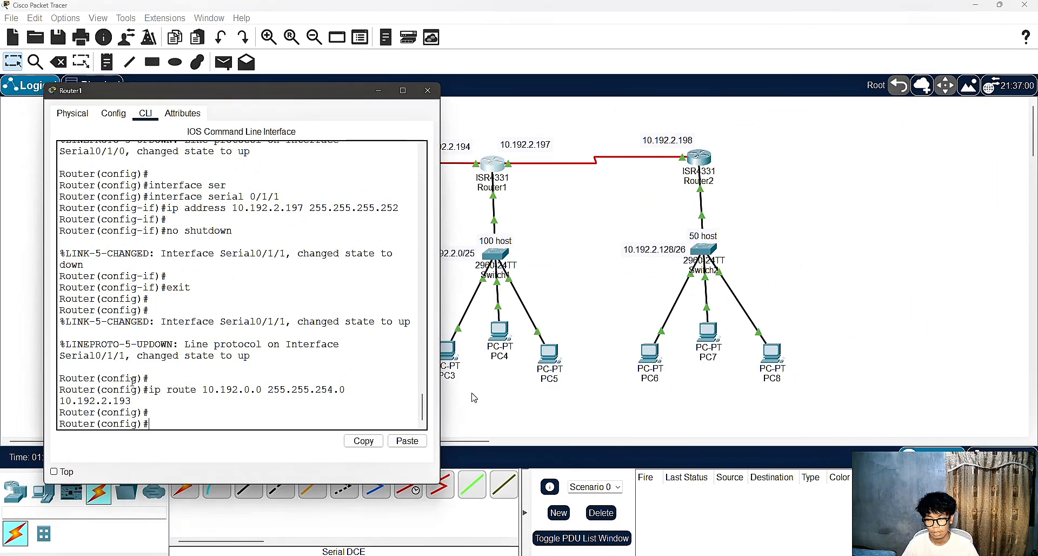
{"action": "type", "text": "ip route 1"}
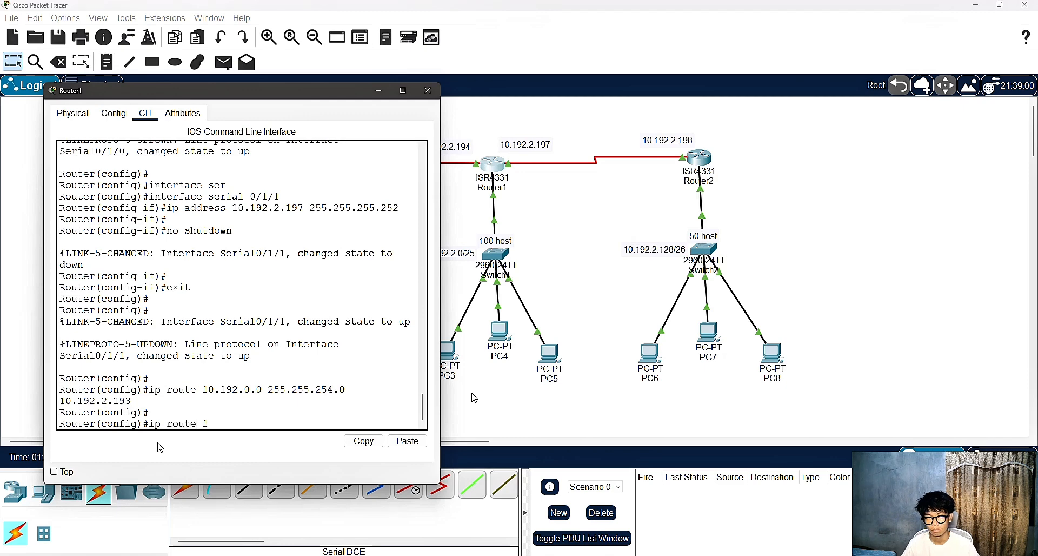
{"action": "type", "text": "0.192."}
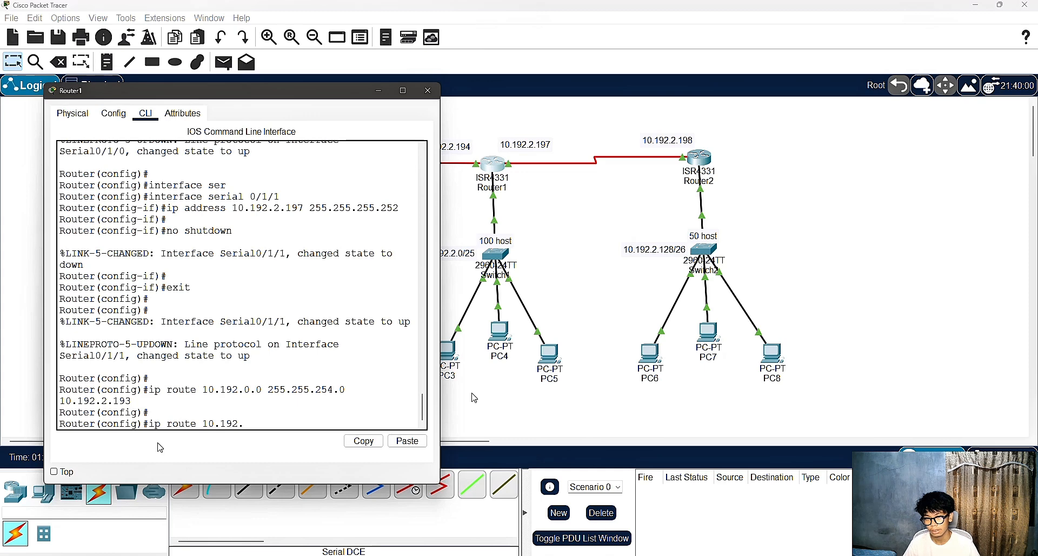
{"action": "type", "text": "2.128 255.255"}
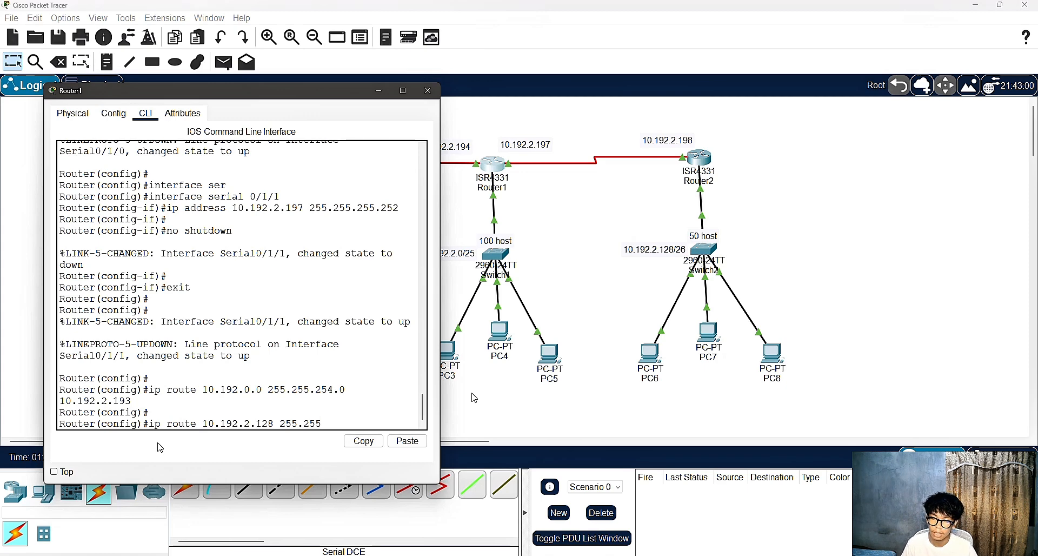
{"action": "type", "text": ".255.192"}
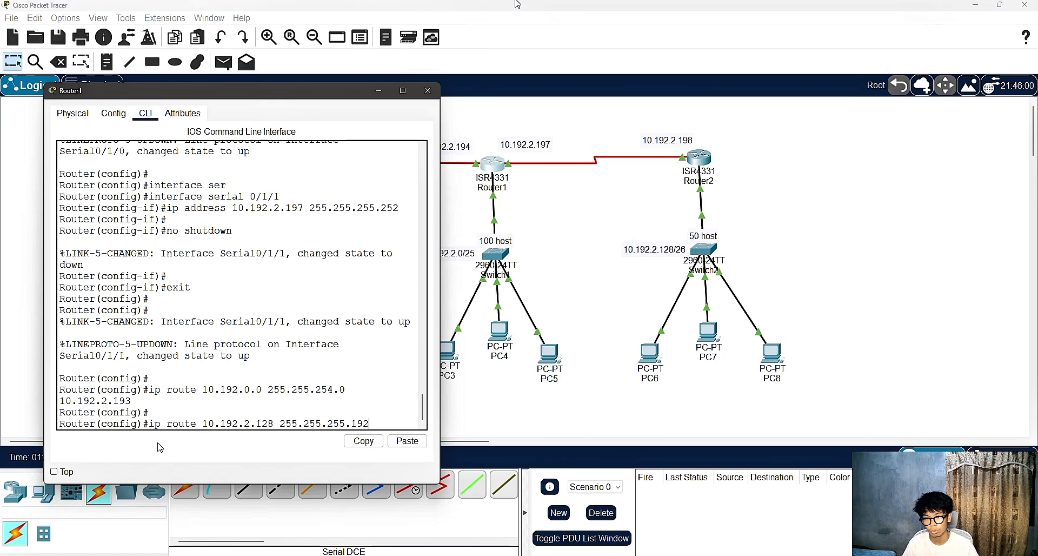
{"action": "type", "text": "01."}
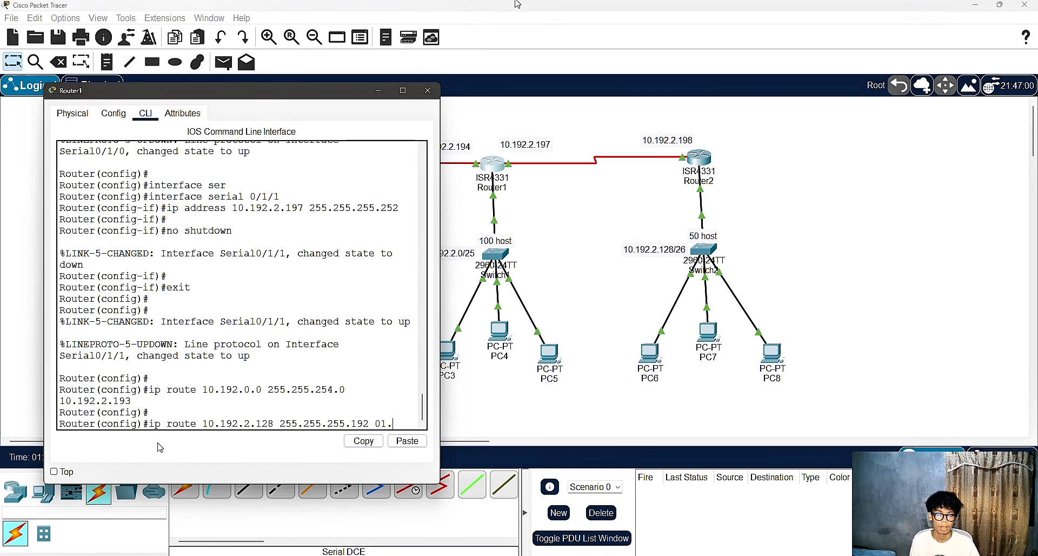
{"action": "key", "text": "BackSpace"}
{"action": "key", "text": "BackSpace"}
{"action": "key", "text": "BackSpace"}
{"action": "type", "text": "10.192"}
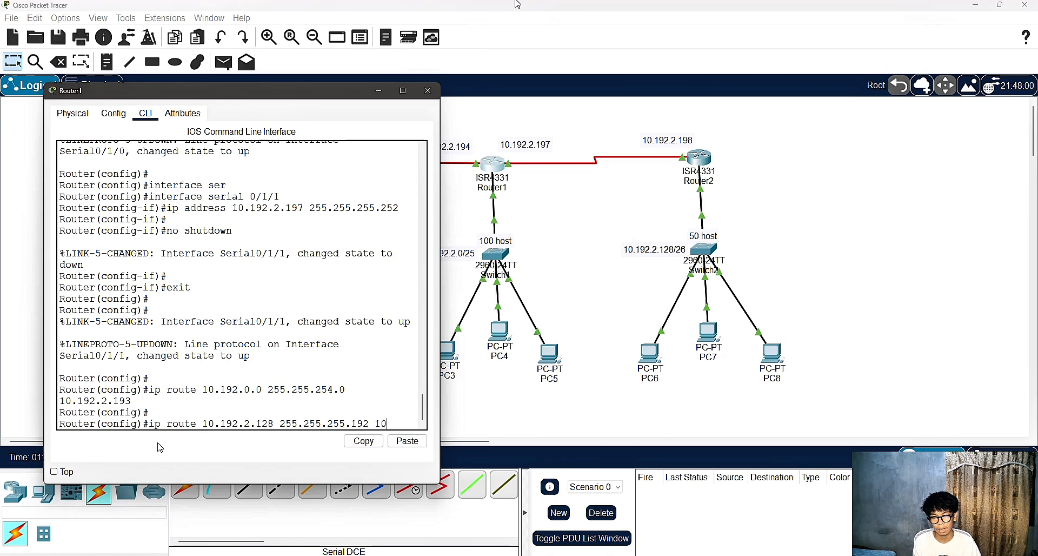
{"action": "type", "text": ".2."}
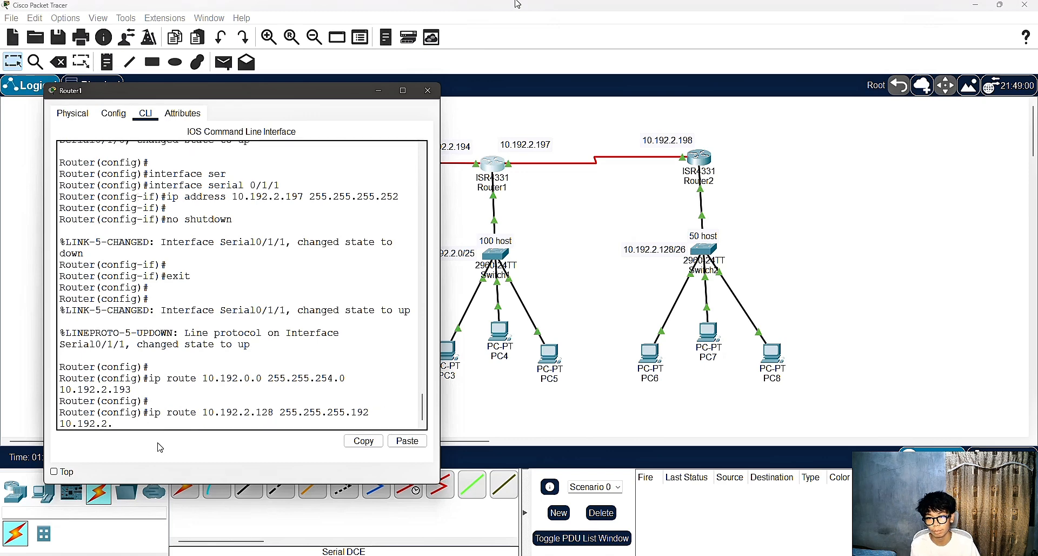
{"action": "type", "text": "198"}
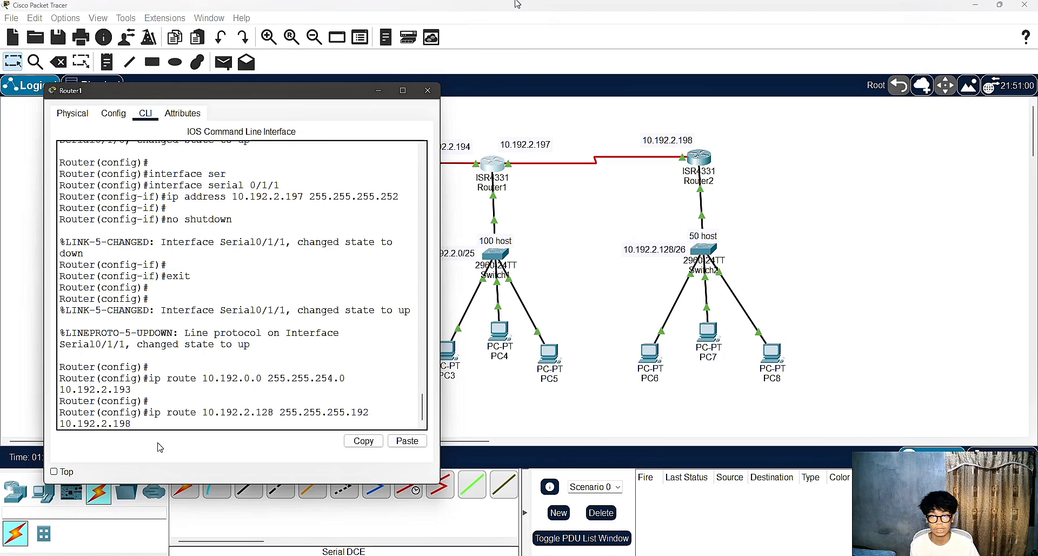
{"action": "key", "text": "Return"}
{"action": "key", "text": "Return"}
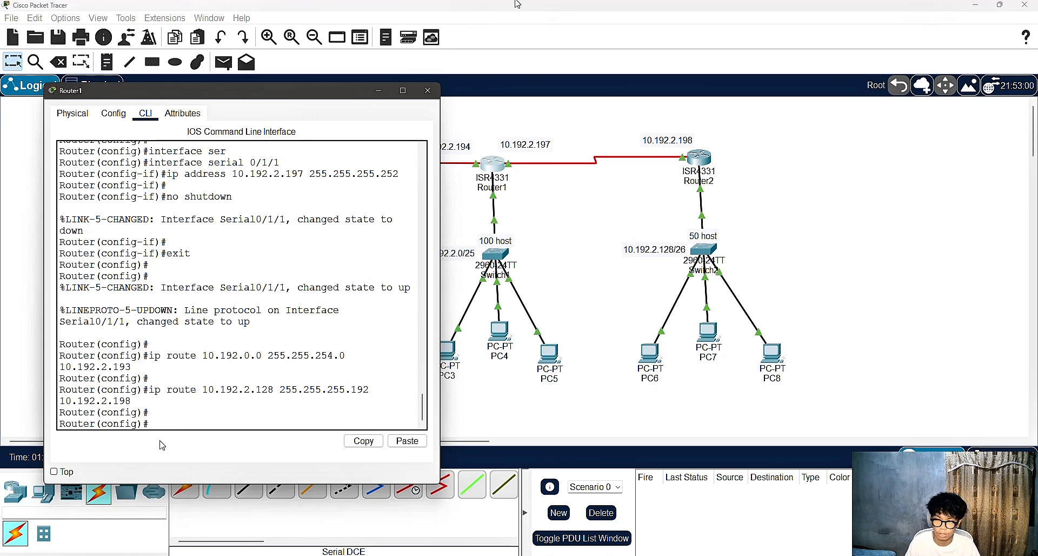
{"action": "left_click", "coordinate": [428, 91]}
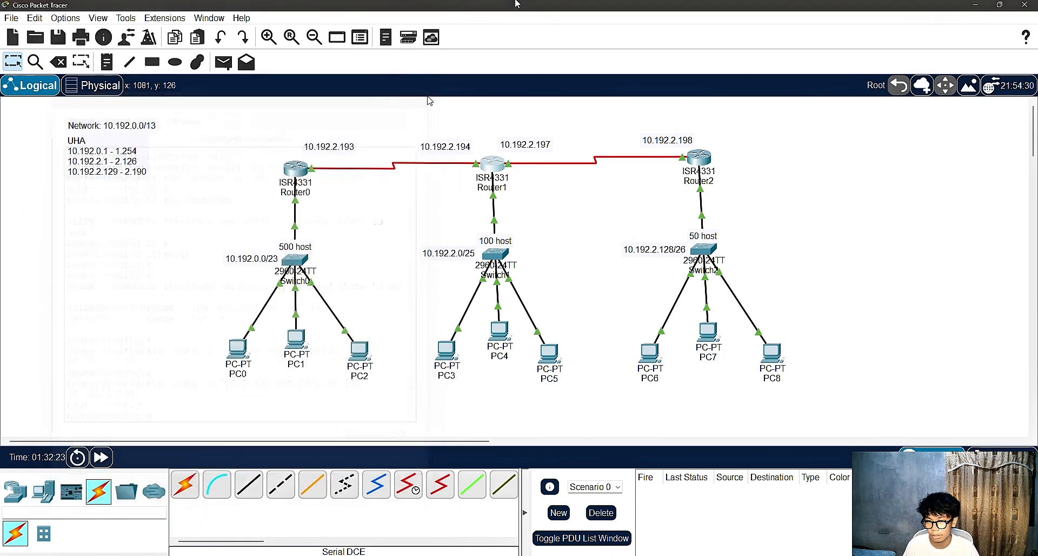
Open Router0's command line at the global configuration prompt, moving the window clear of Router1's network and address labels.
{"action": "left_click", "coordinate": [294, 174]}
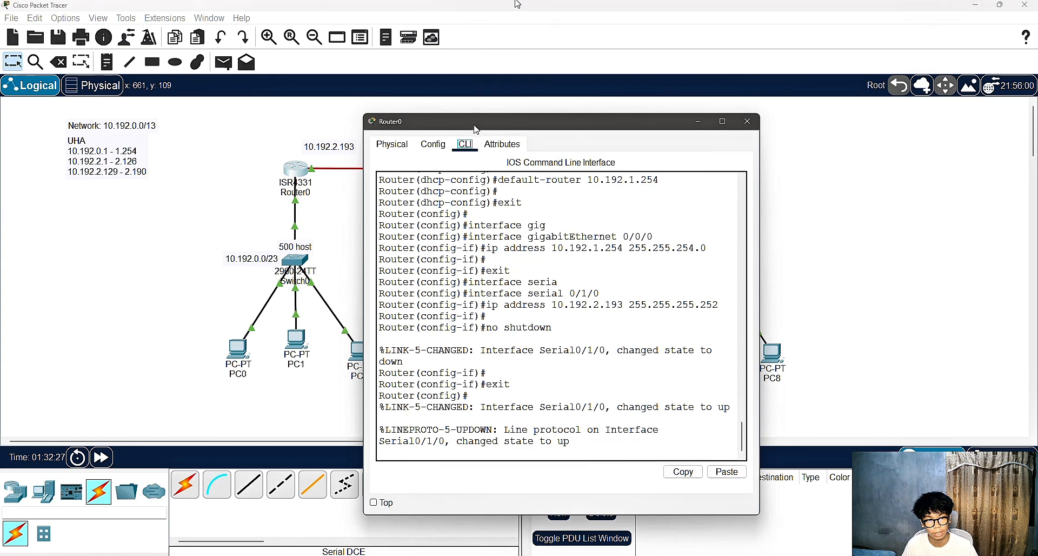
{"action": "left_click_drag", "start_coordinate": [529, 130], "coordinate": [198, 117]}
{"action": "left_click", "coordinate": [93, 441]}
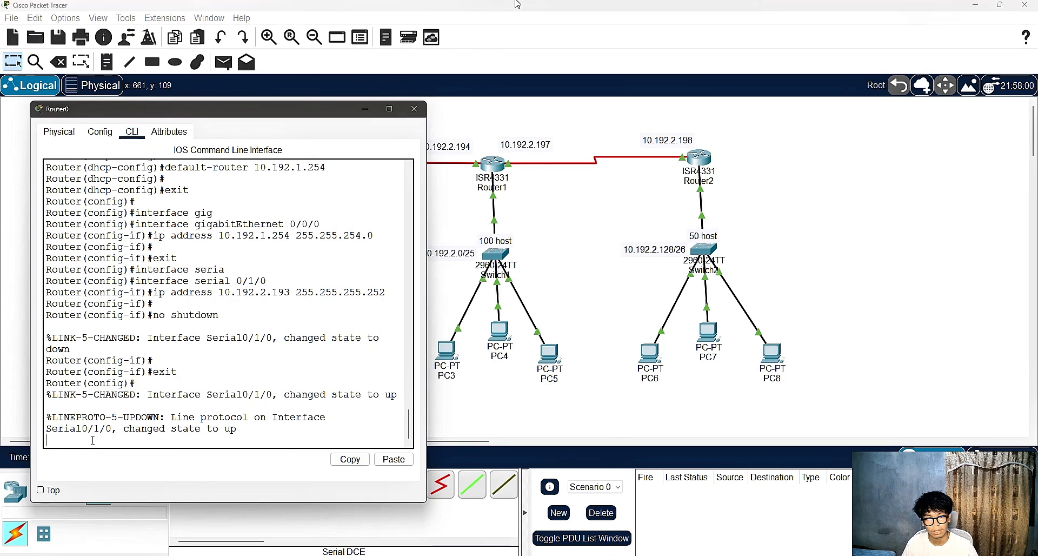
{"action": "key", "text": "Return"}
{"action": "key", "text": "Return"}
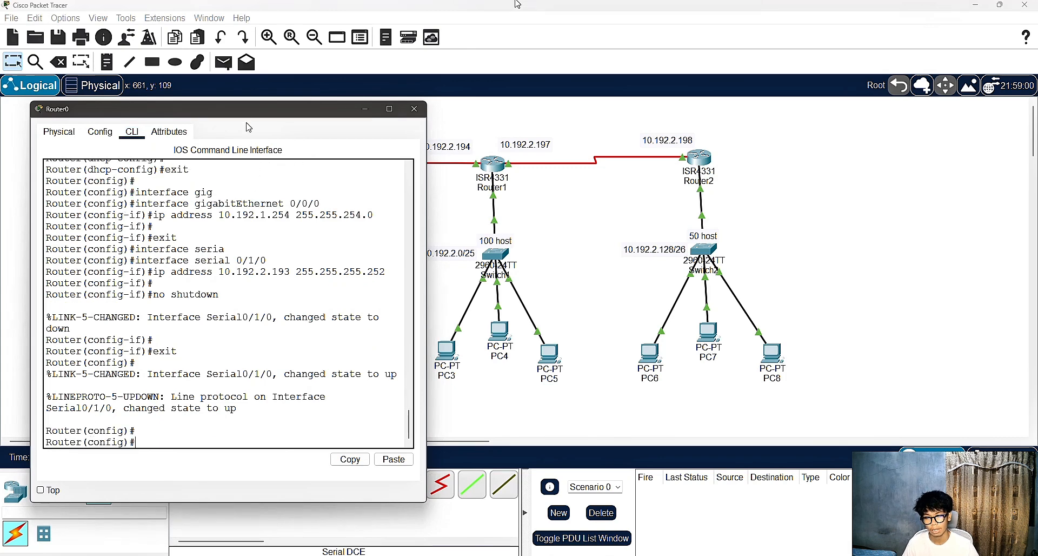
{"action": "left_click_drag", "start_coordinate": [246, 114], "coordinate": [230, 117]}
Add a static route on Router0 to network 10.192.2.0 with mask 255.255.255.128 via next hop 10.192.2.194.
{"action": "type", "text": "i"}
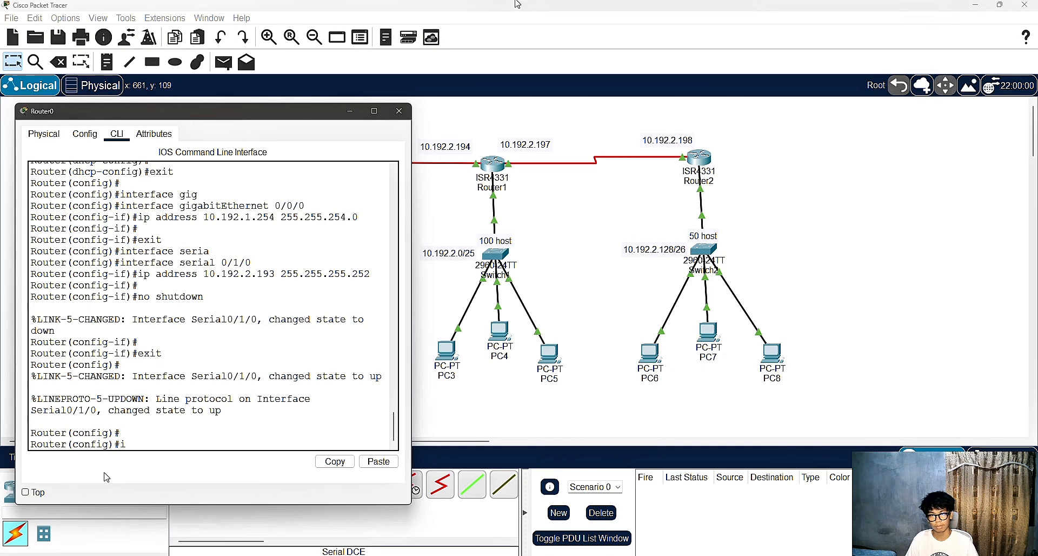
{"action": "type", "text": "p route"}
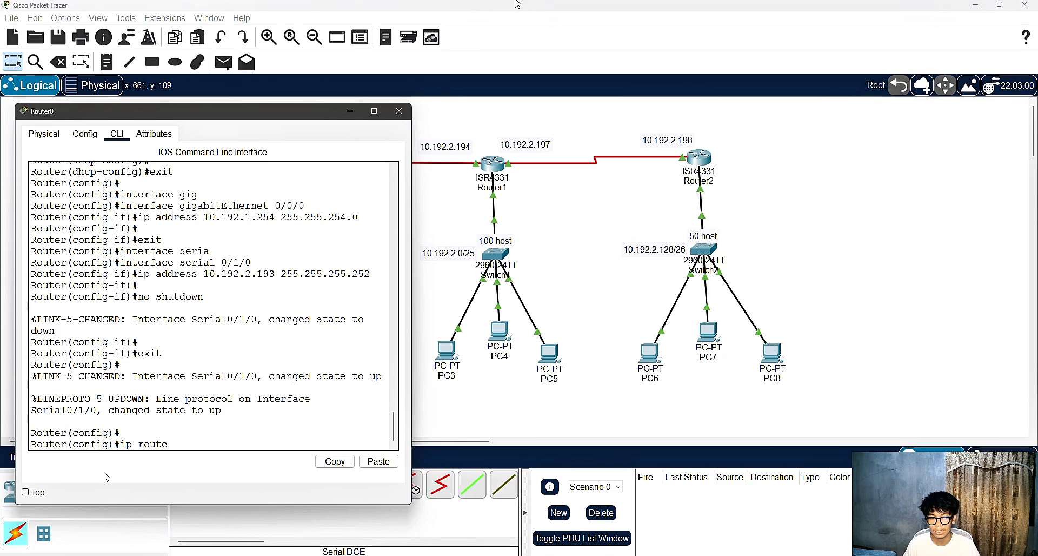
{"action": "type", "text": "0.192."}
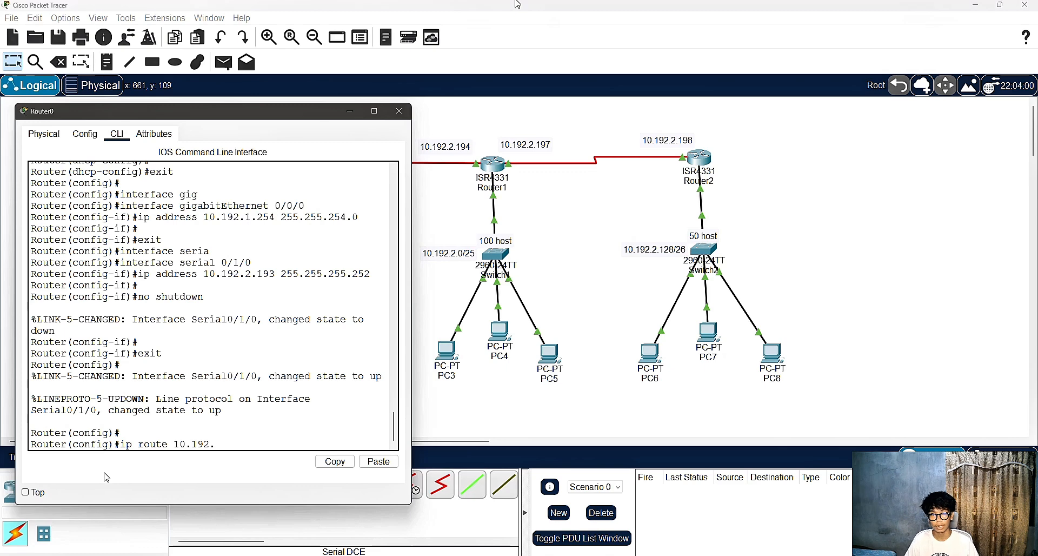
{"action": "type", "text": "2."}
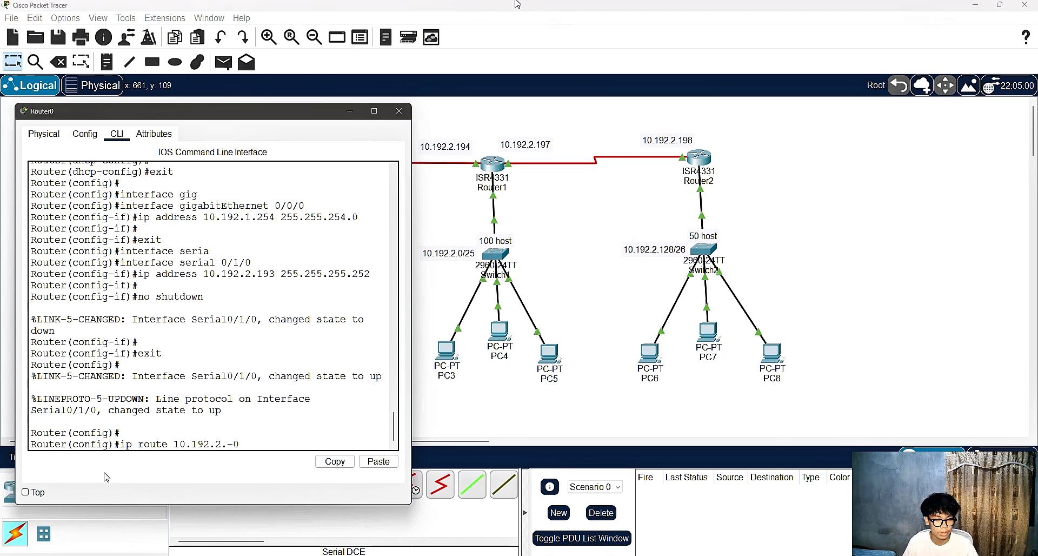
{"action": "type", "text": "10"}
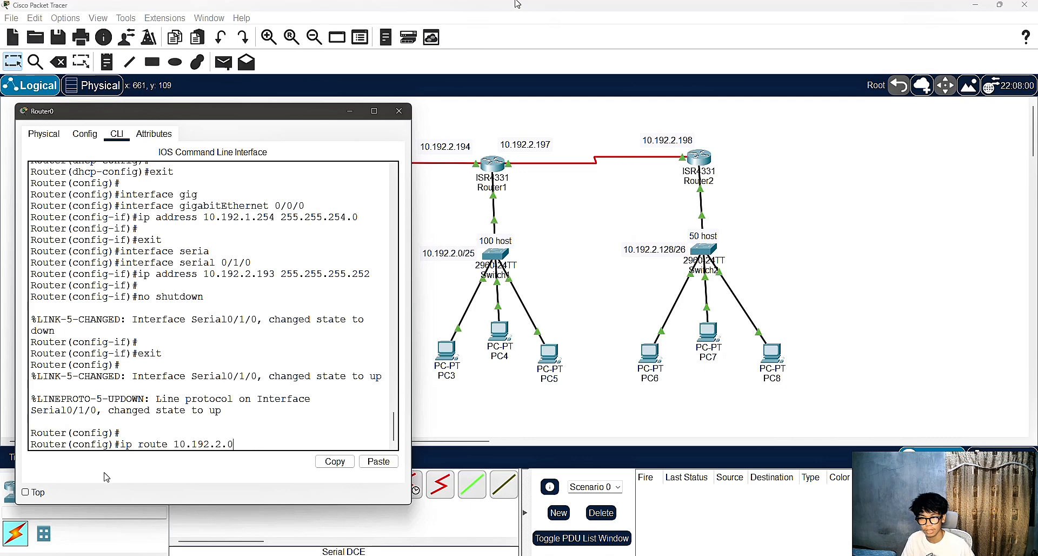
{"action": "type", "text": " 255.255.2"}
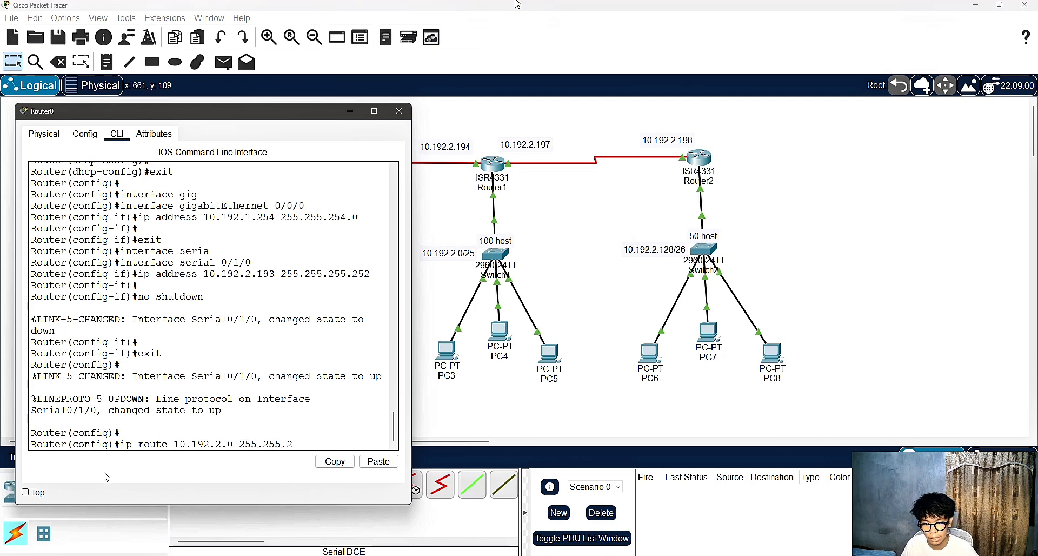
{"action": "type", "text": "55.128"}
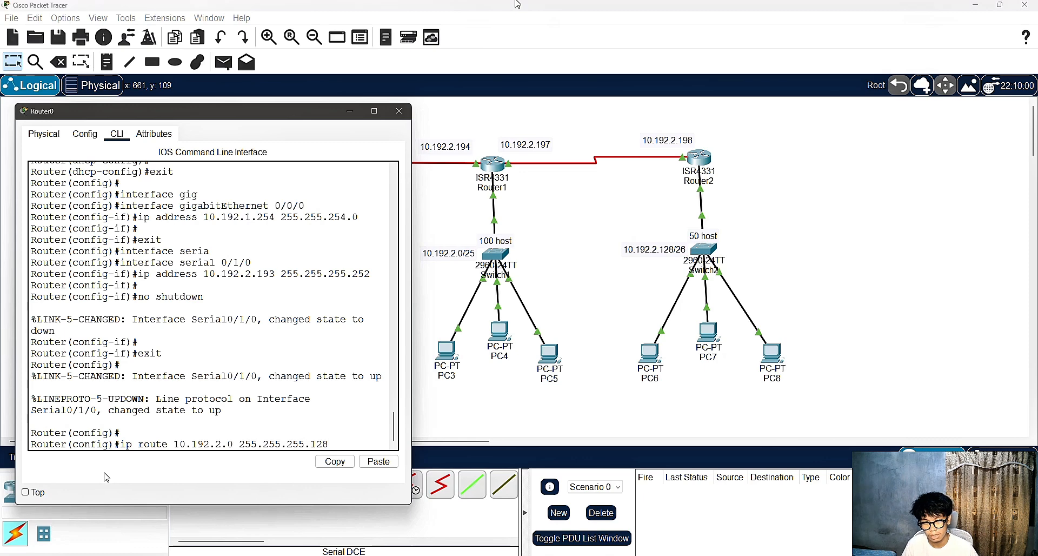
{"action": "type", "text": " 10.192"}
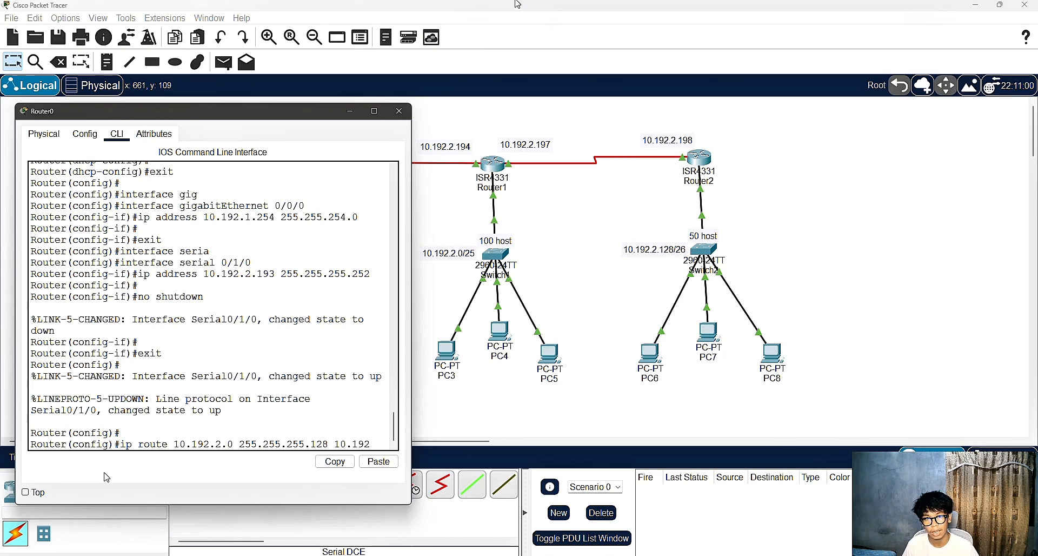
{"action": "type", "text": ".2.194"}
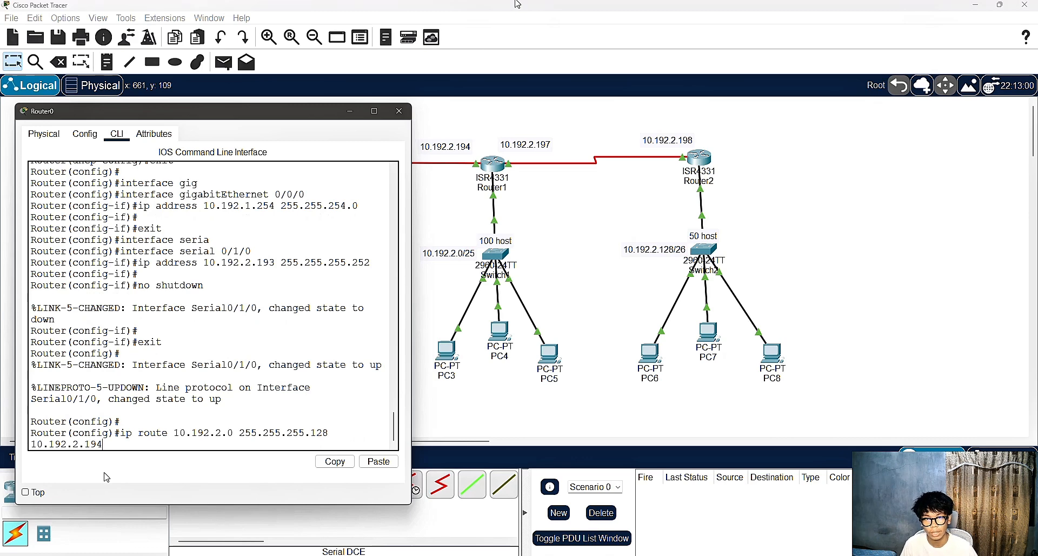
{"action": "key", "text": "Return"}
Add a static route on Router0 to 10.192.2.128 with mask 255.255.255.192 via 10.192.2.194, then close the router window.
{"action": "type", "text": "ip"}
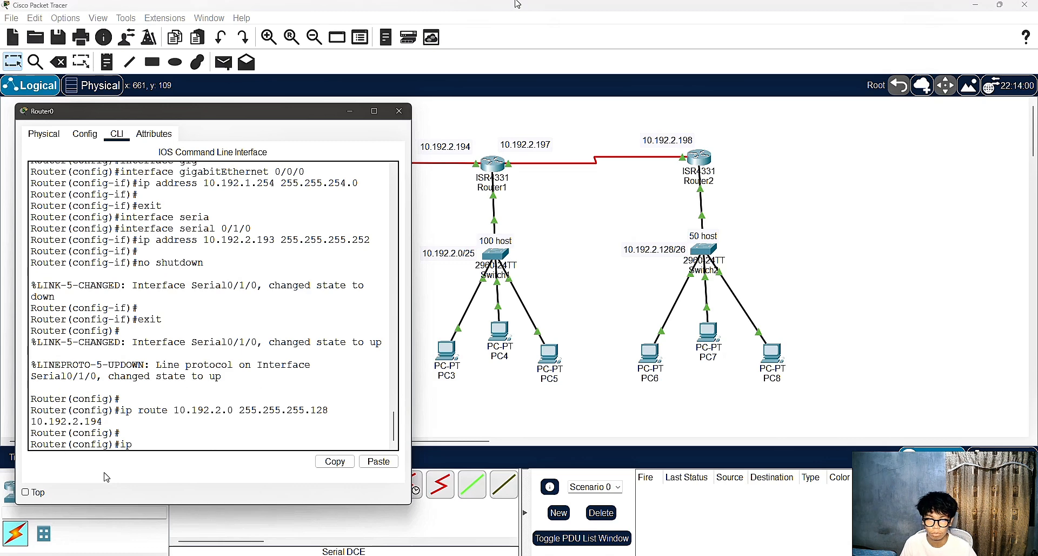
{"action": "type", "text": " route 10."}
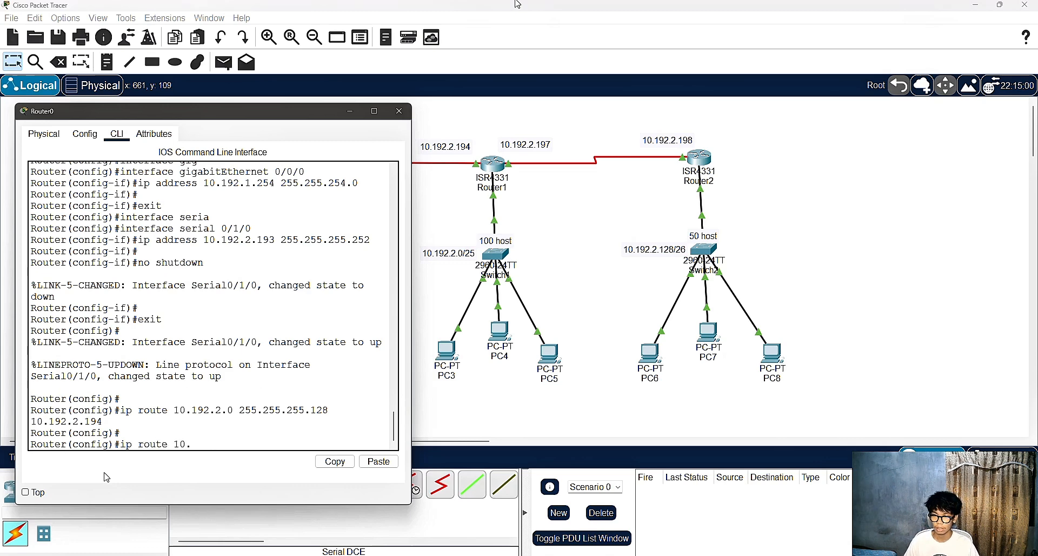
{"action": "type", "text": "192.2."}
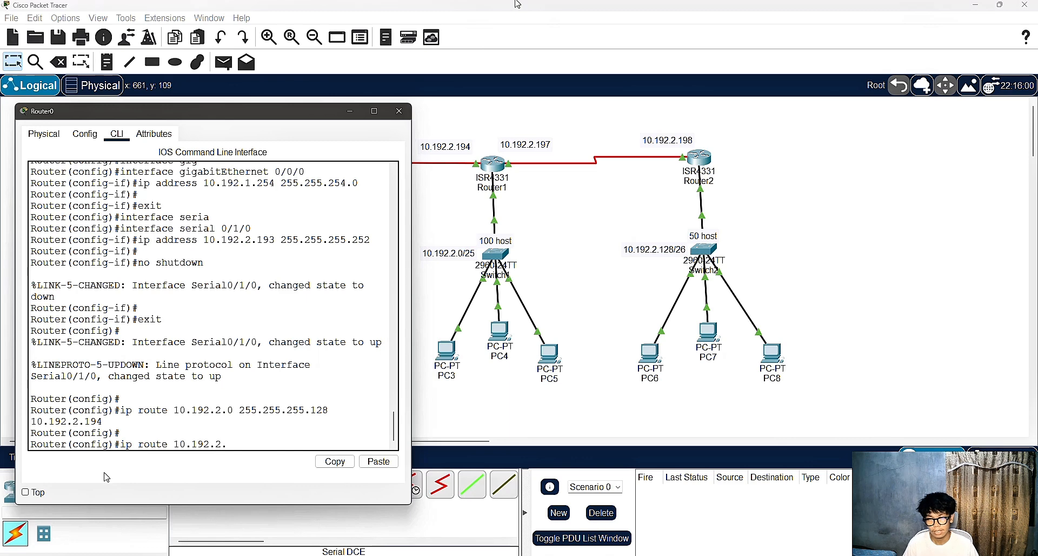
{"action": "type", "text": "128"}
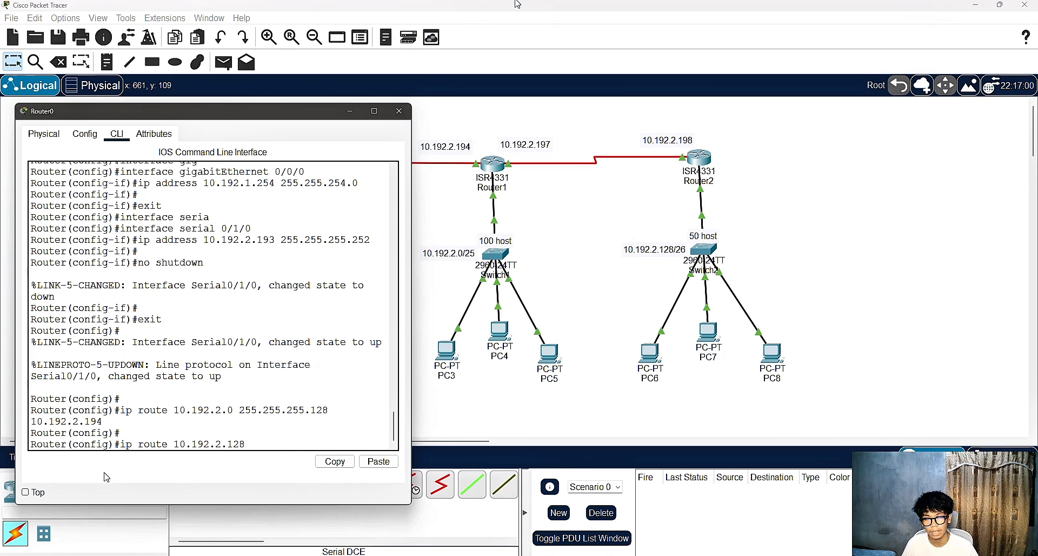
{"action": "type", "text": " 255.255.255"}
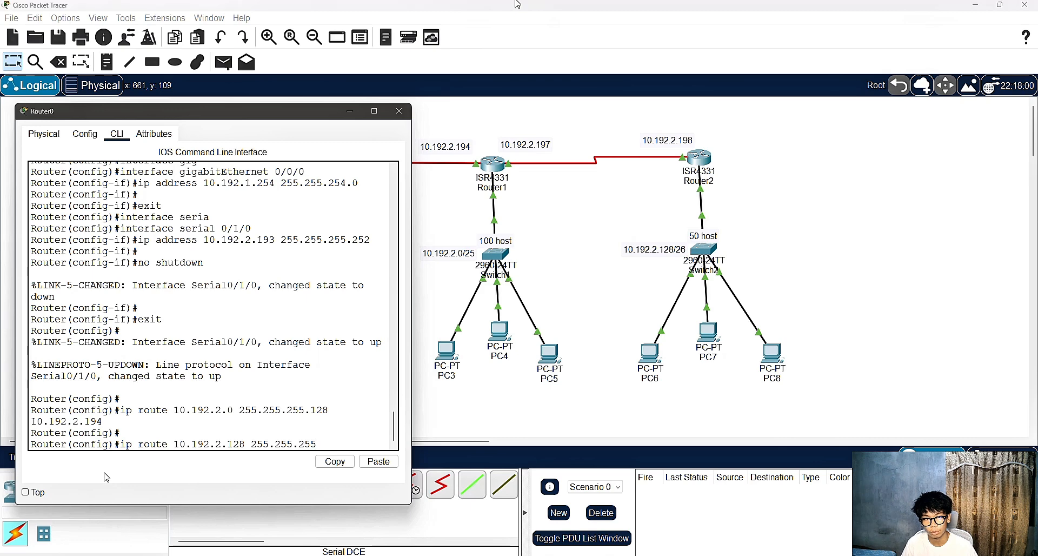
{"action": "type", "text": ".192"}
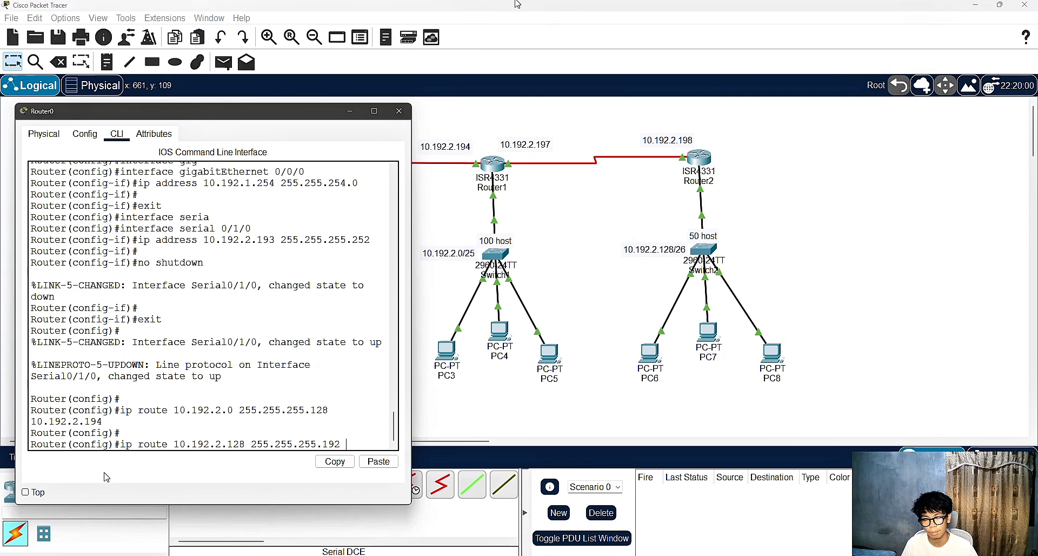
{"action": "type", "text": " 10."}
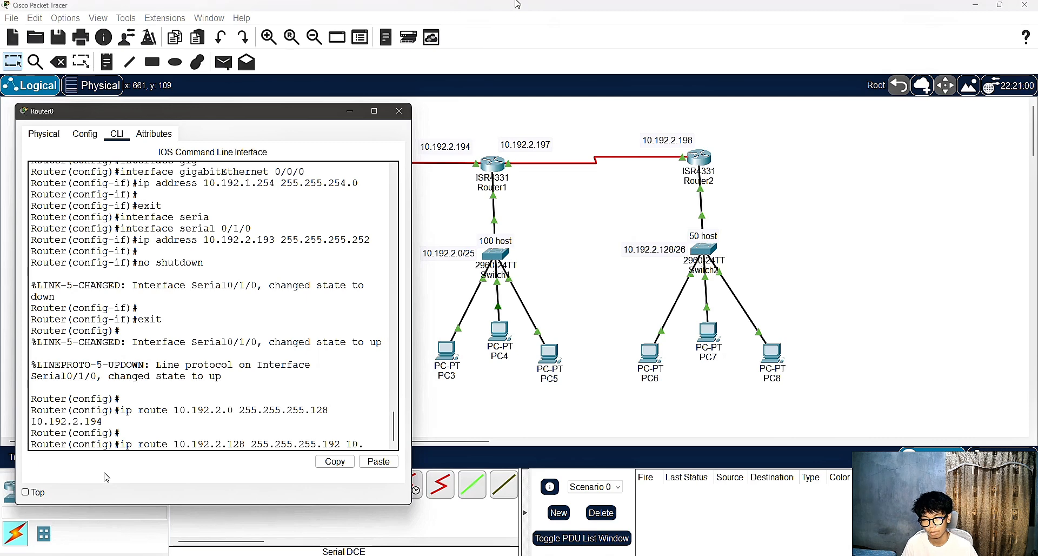
{"action": "type", "text": "192"}
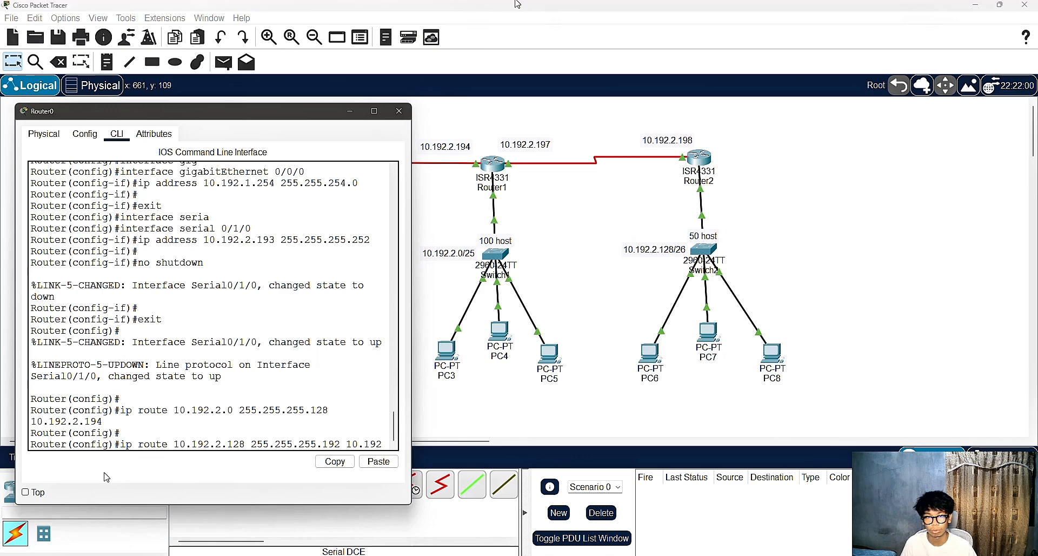
{"action": "type", "text": "."}
{"action": "type", "text": "2.2"}
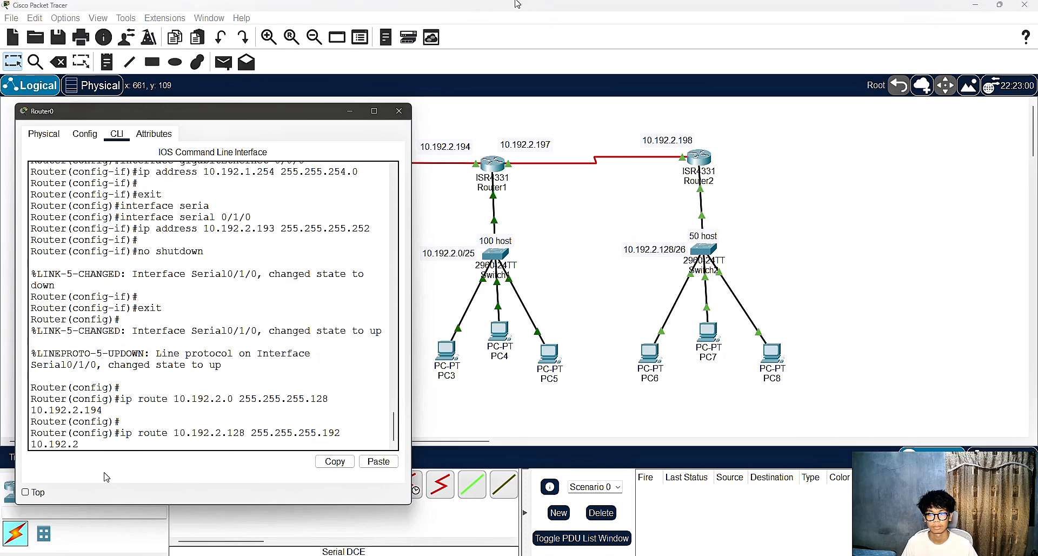
{"action": "type", "text": "194"}
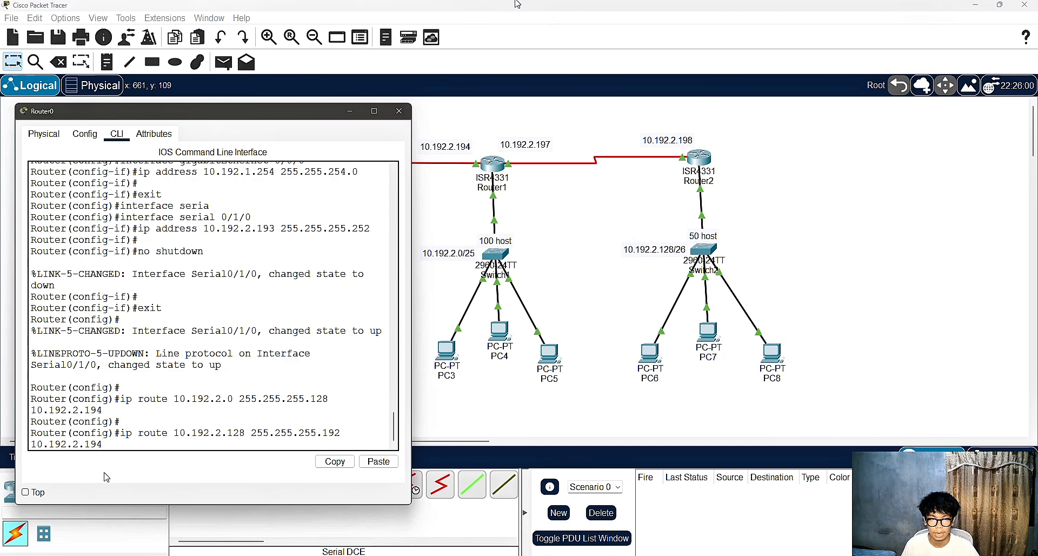
{"action": "key", "text": "Return"}
{"action": "key", "text": "Return"}
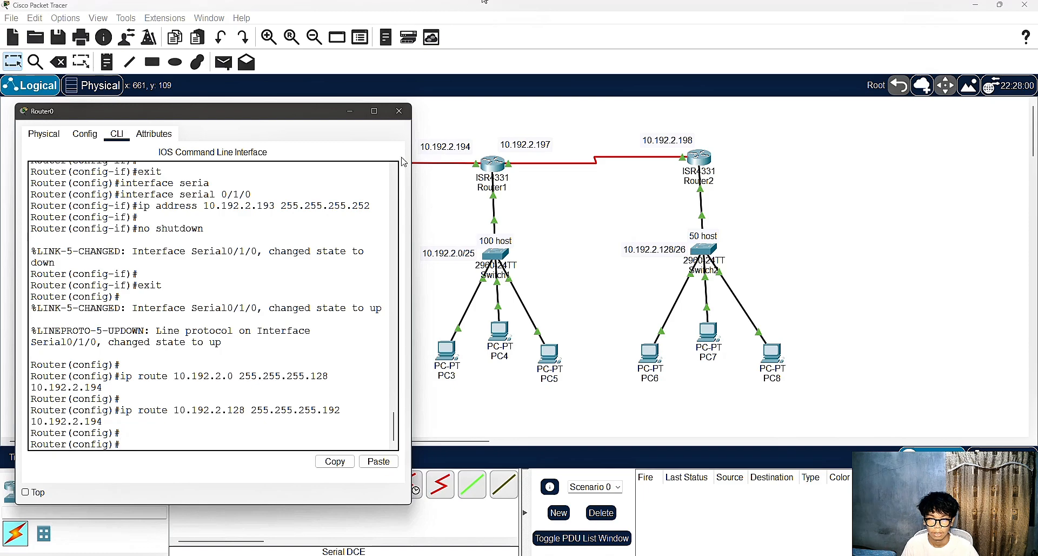
{"action": "left_click", "coordinate": [406, 120]}
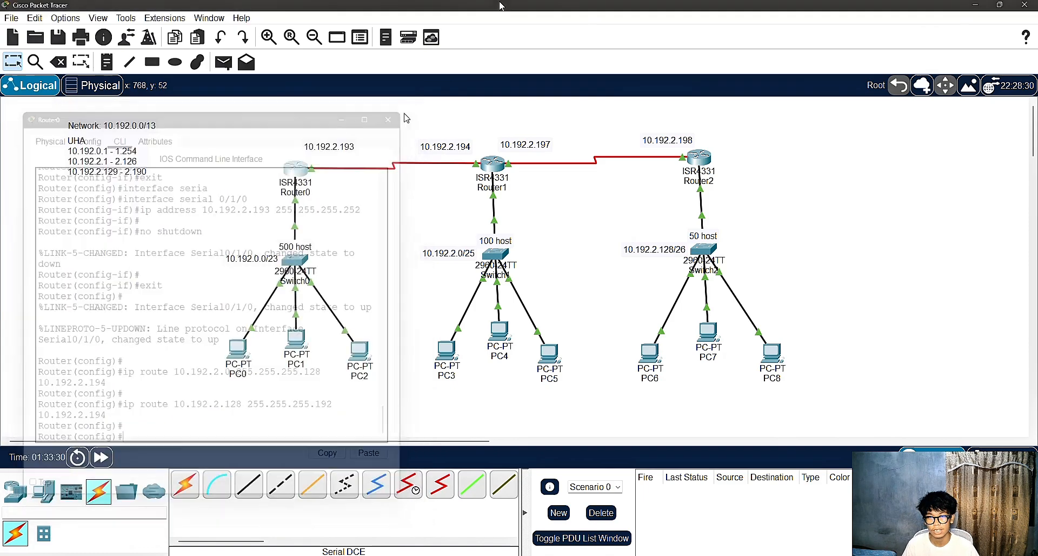
Open Router2's command line at a fresh global configuration prompt, moving the window clear of Router0's and Router1's network and address labels.
{"action": "left_click", "coordinate": [700, 159]}
{"action": "left_click_drag", "start_coordinate": [630, 121], "coordinate": [889, 90]}
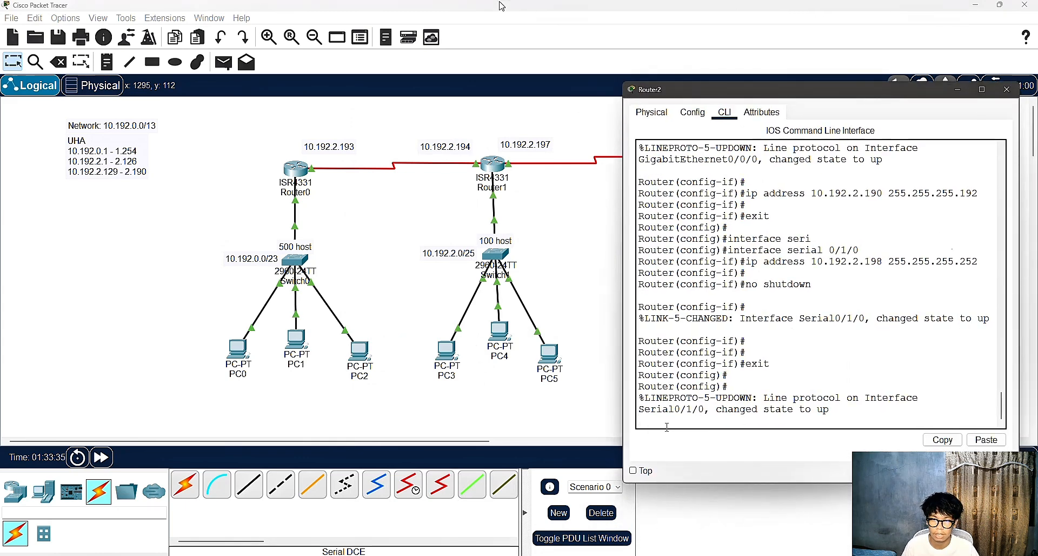
{"action": "key", "text": "Return"}
{"action": "key", "text": "Return"}
Add a static route on Router2 to network 10.192.2.0 with mask 255.255.255.128 via next hop 10.192.2.197.
{"action": "type", "text": "ip ero"}
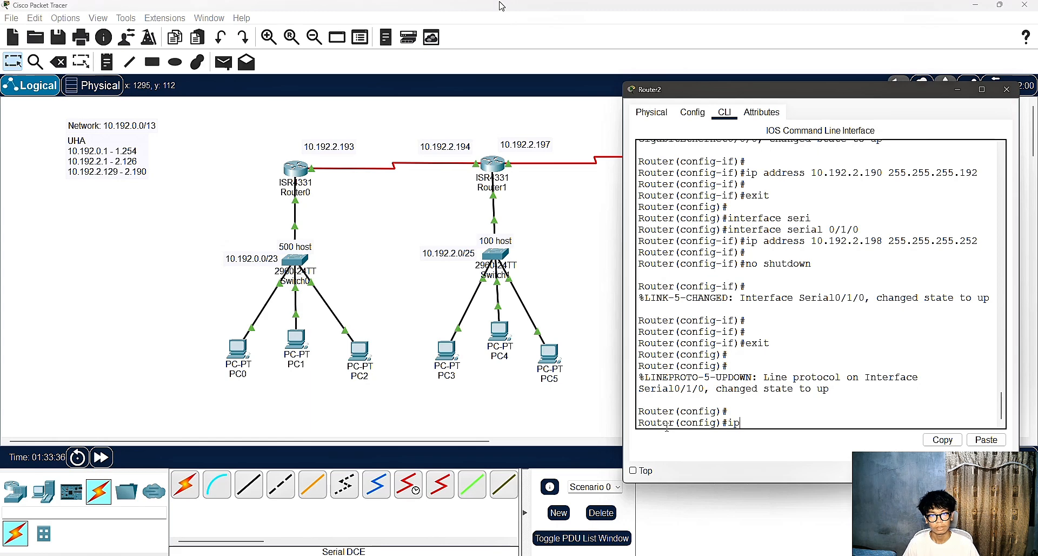
{"action": "key", "text": "BackSpace"}
{"action": "key", "text": "BackSpace"}
{"action": "key", "text": "BackSpace"}
{"action": "type", "text": "roput"}
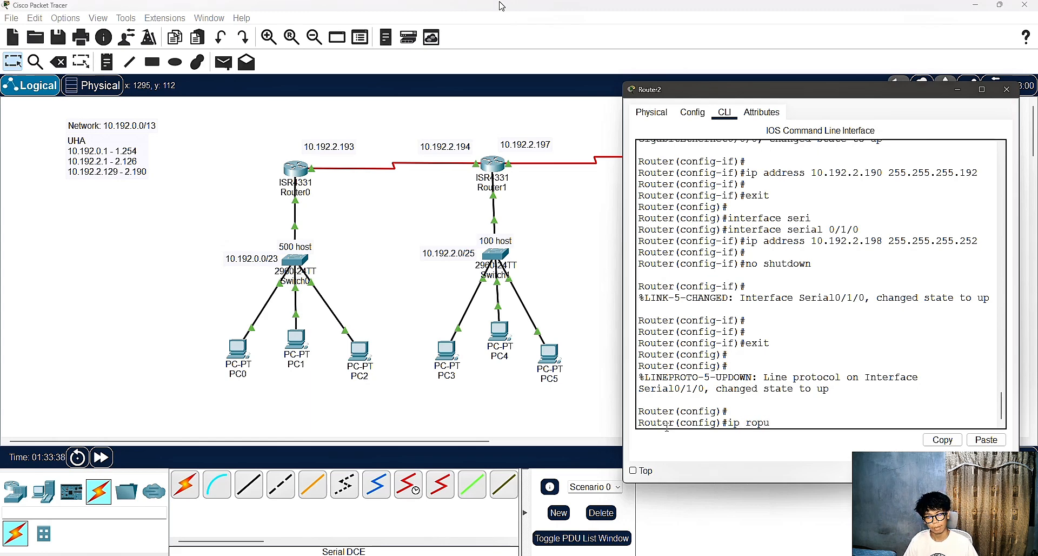
{"action": "key", "text": "BackSpace"}
{"action": "key", "text": "BackSpace"}
{"action": "key", "text": "BackSpace"}
{"action": "type", "text": "ute"}
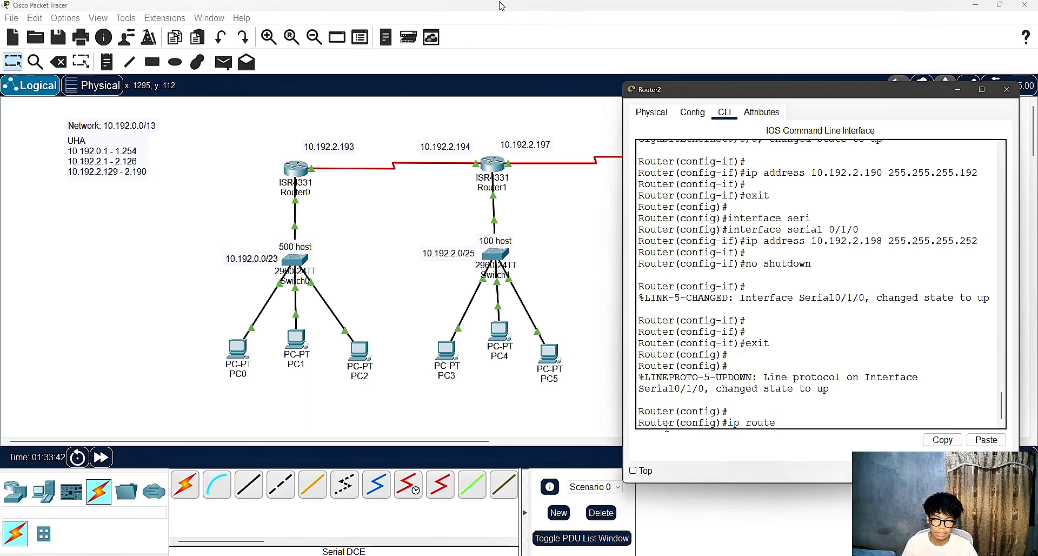
{"action": "type", "text": " 10"}
{"action": "key", "text": "BackSpace"}
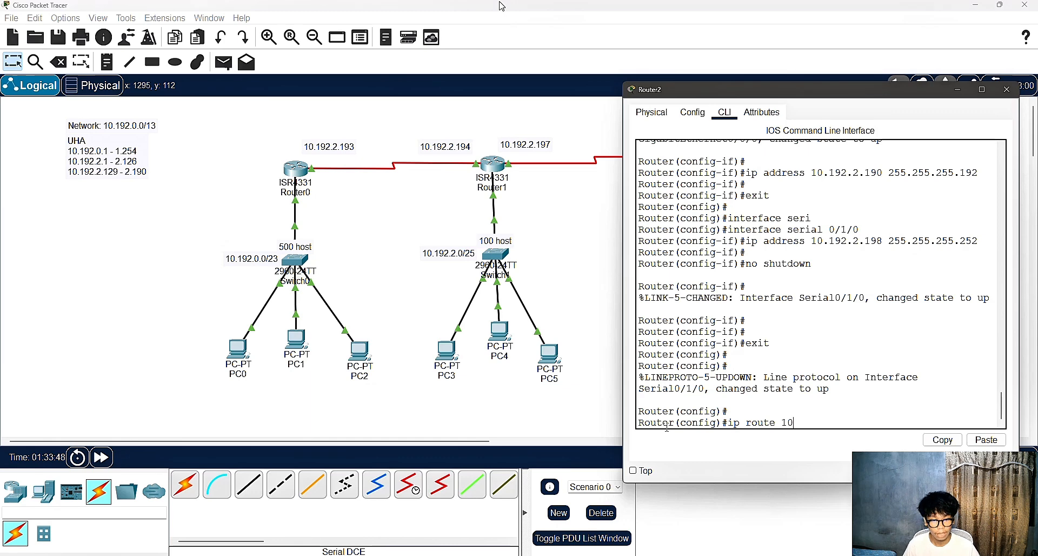
{"action": "type", "text": ".192."}
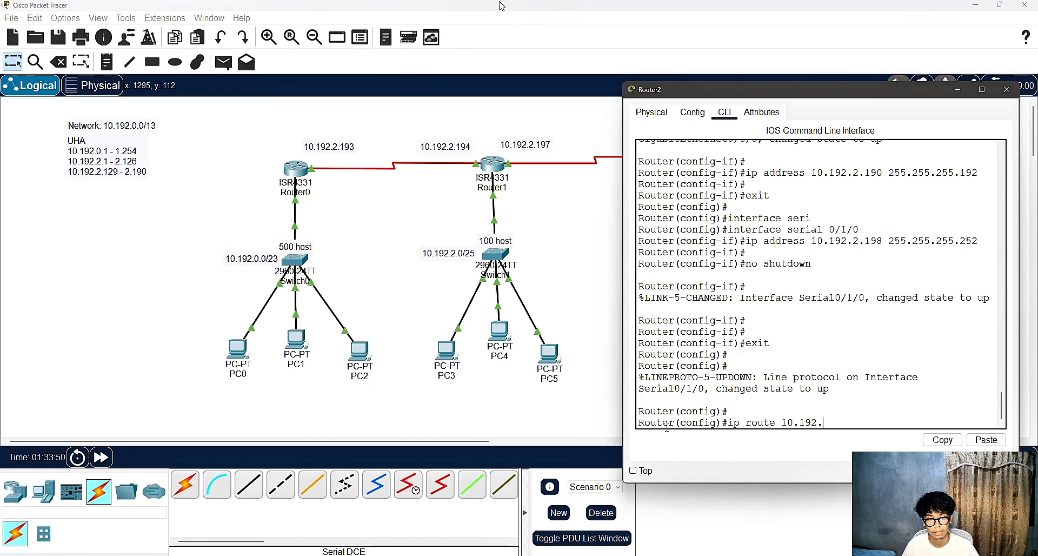
{"action": "type", "text": "2.0 255.255.255."}
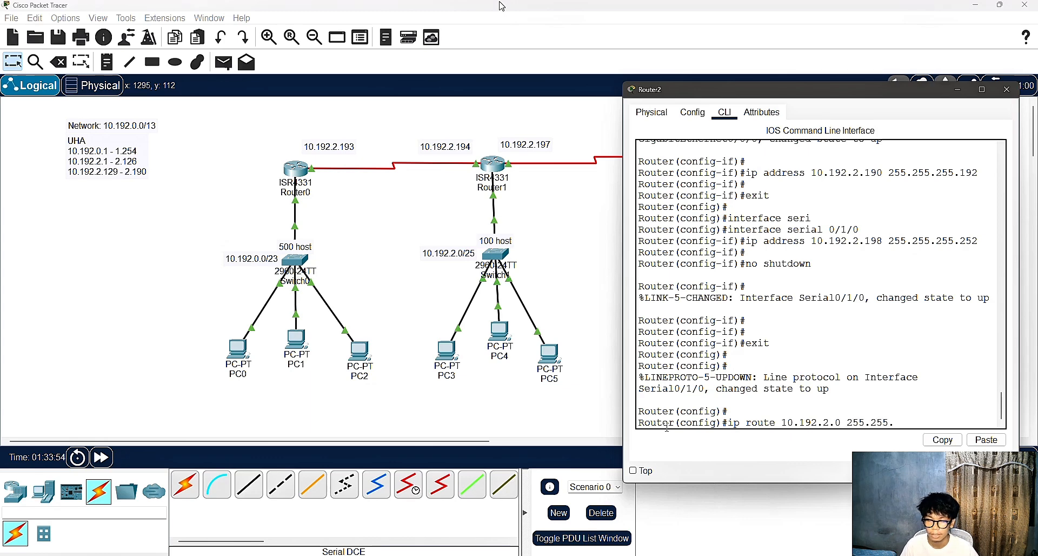
{"action": "type", "text": "255.128 10.192"}
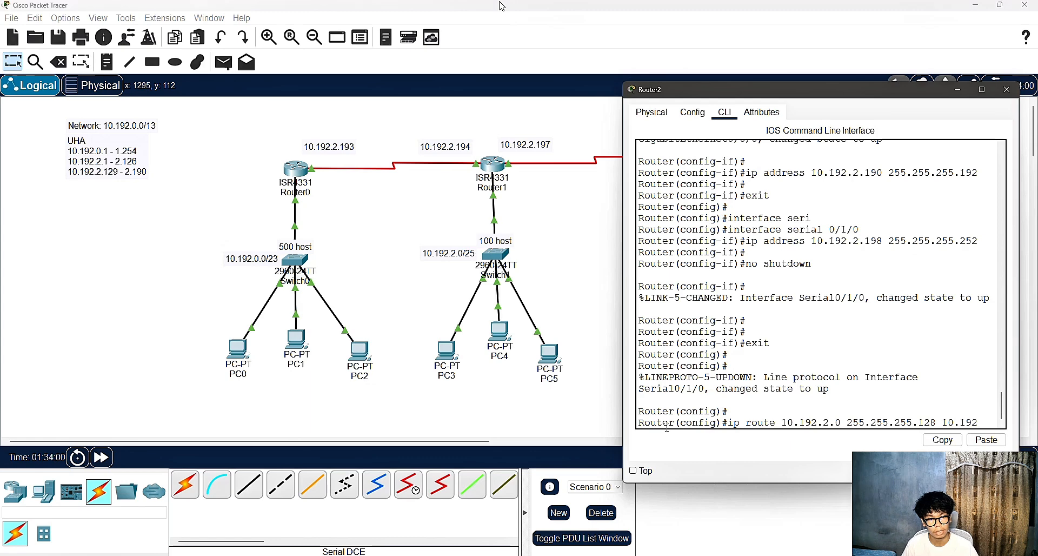
{"action": "type", "text": ".2."}
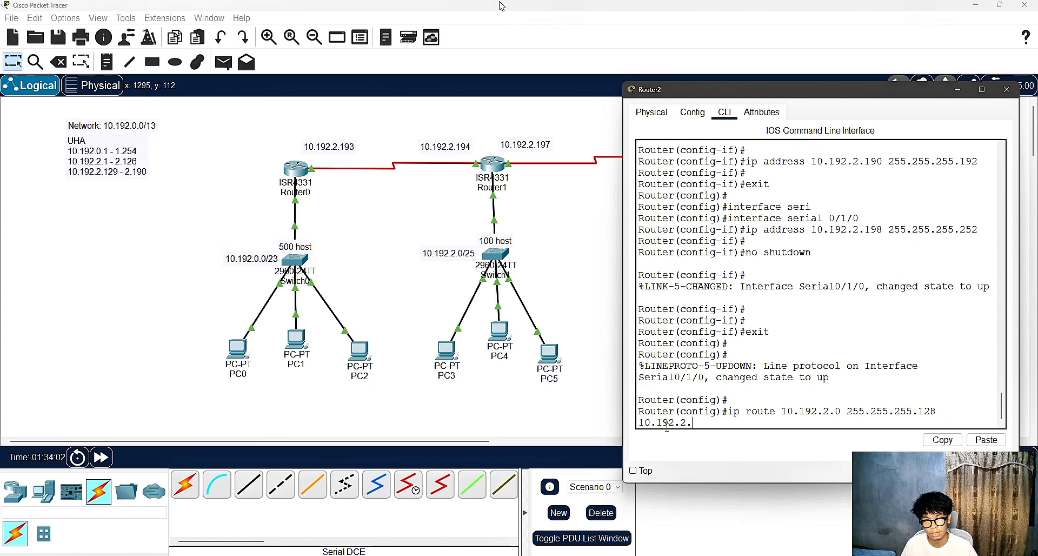
{"action": "type", "text": "197"}
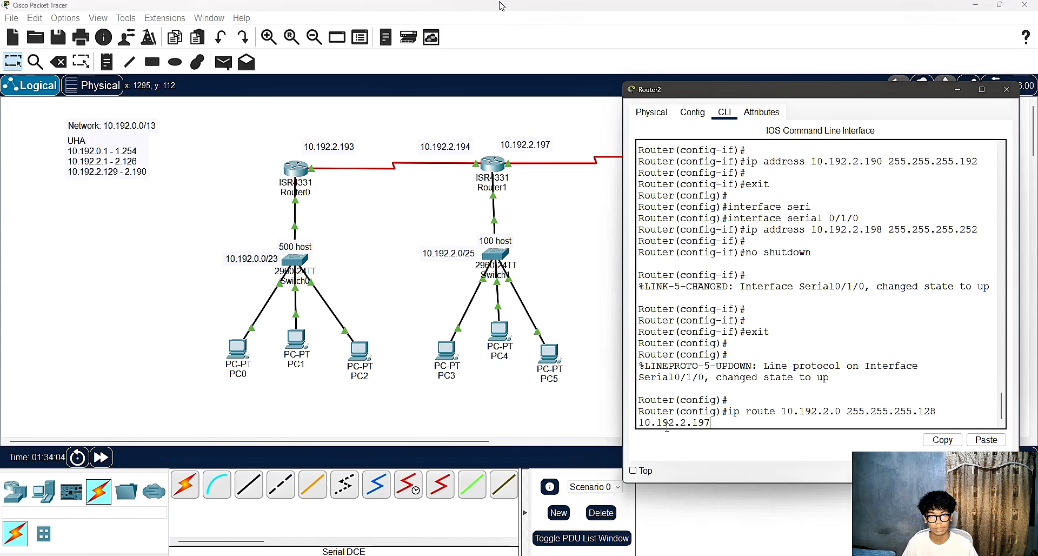
{"action": "key", "text": "Return"}
{"action": "key", "text": "Return"}
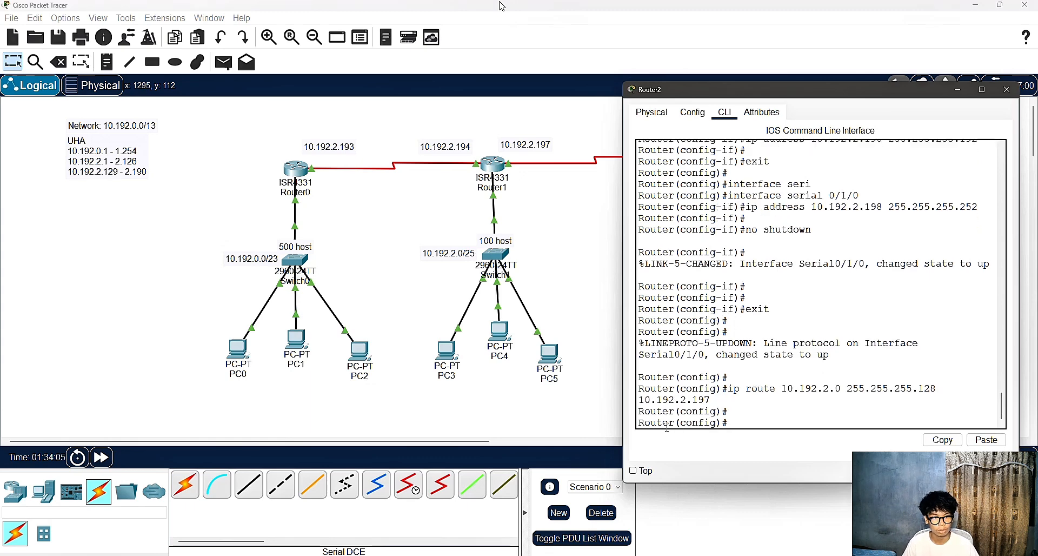
Add a static route on Router2 to network 10.192.0.0 with mask 255.255.254.0 via next hop 10.192.2.197.
{"action": "type", "text": "ip route 10.192."}
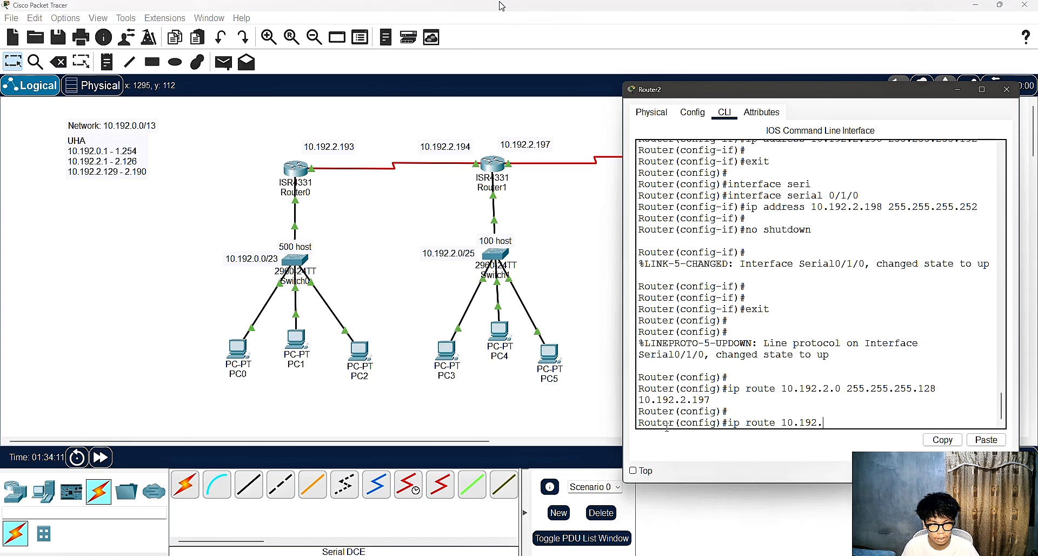
{"action": "type", "text": "0."}
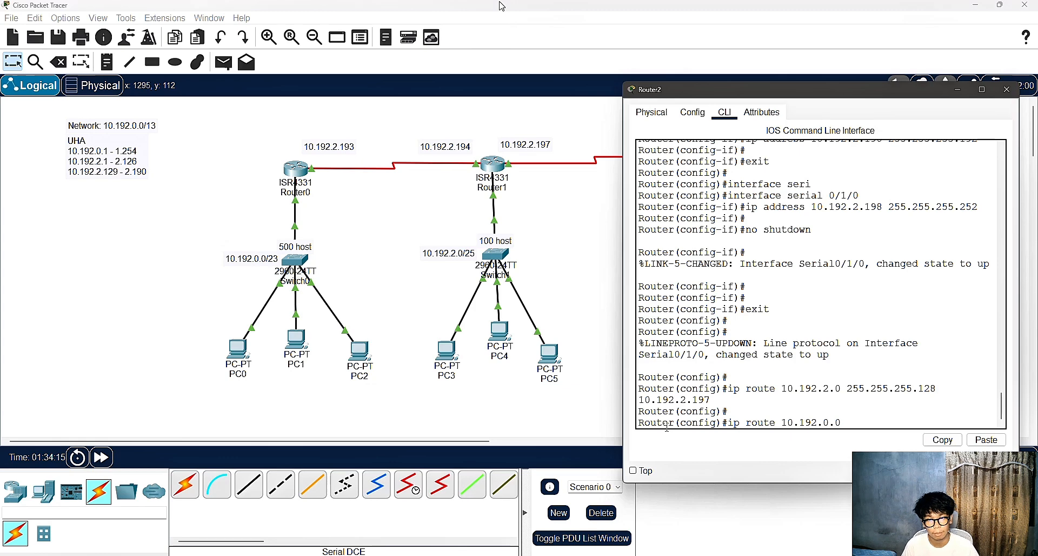
{"action": "type", "text": "0 2"}
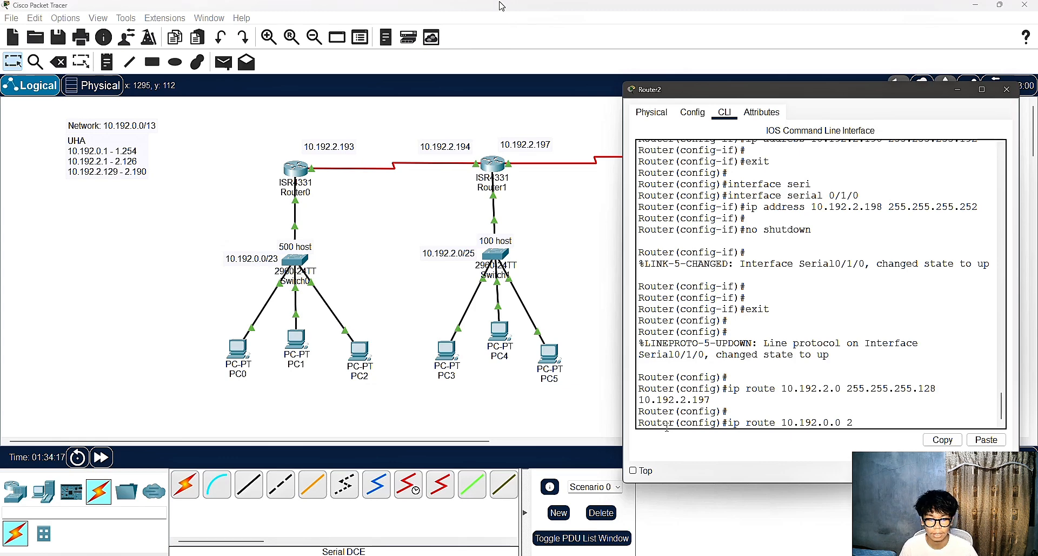
{"action": "type", "text": "55.255.25"}
{"action": "type", "text": "3"}
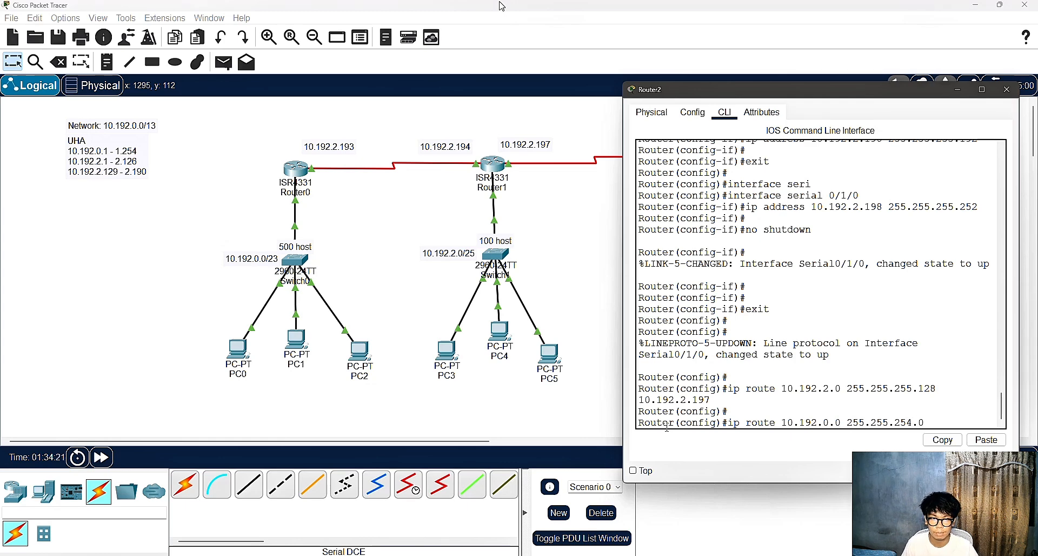
{"action": "type", "text": ".0 10.192"}
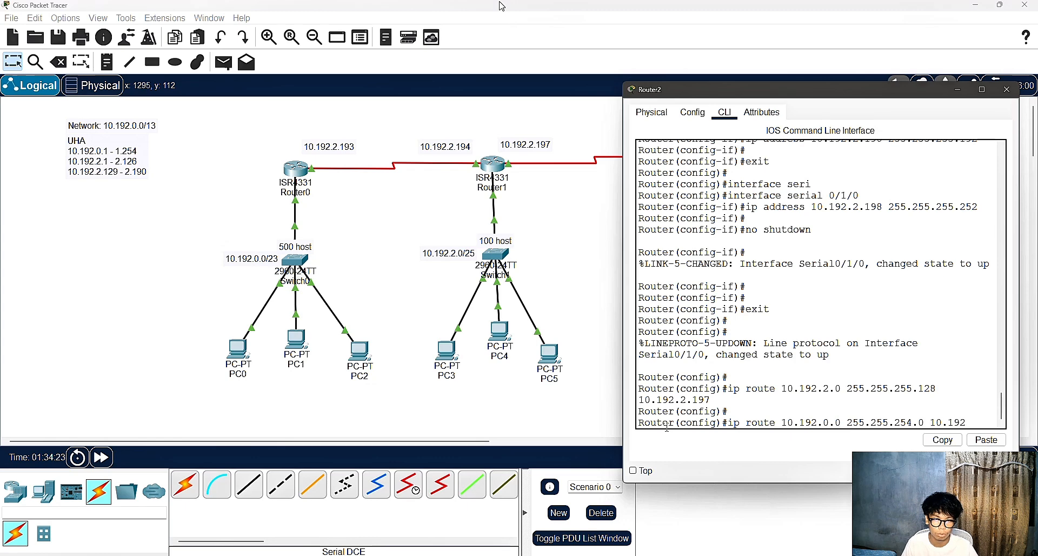
{"action": "type", "text": ".2.197"}
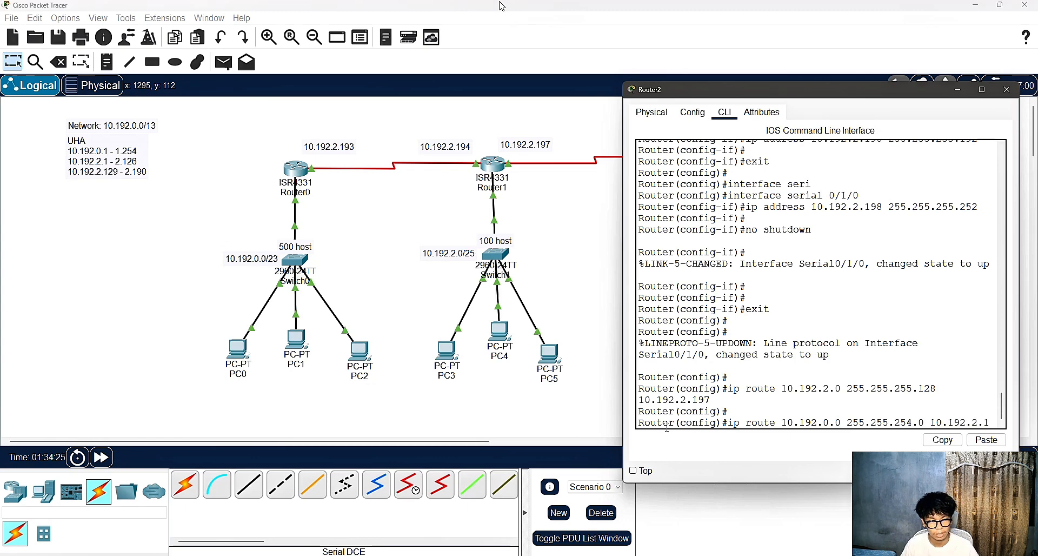
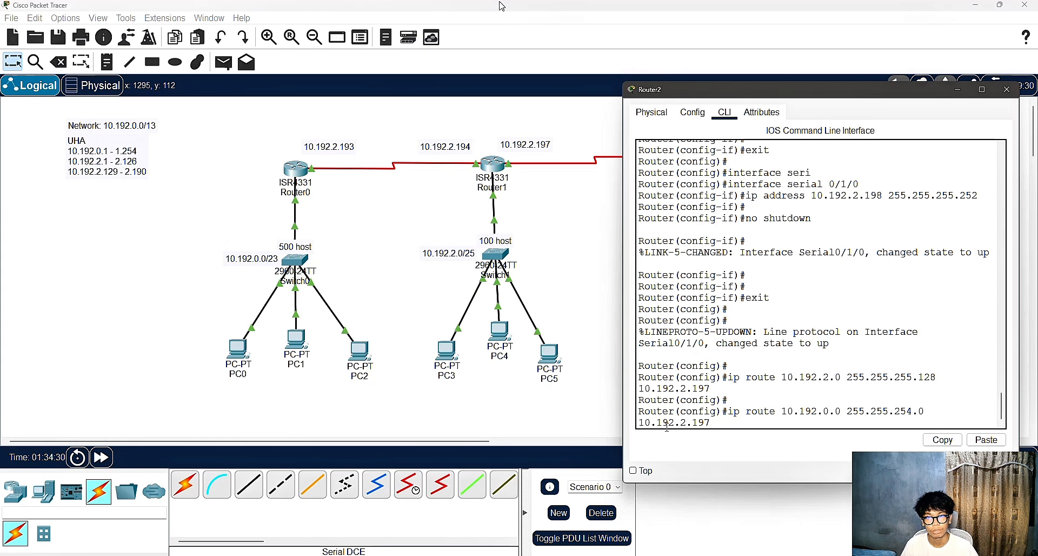
{"action": "key", "text": "Return"}
{"action": "key", "text": "Return"}
{"action": "key", "text": "Return"}
Exit global configuration mode on Router2 and close the router's window.
{"action": "type", "text": "exit"}
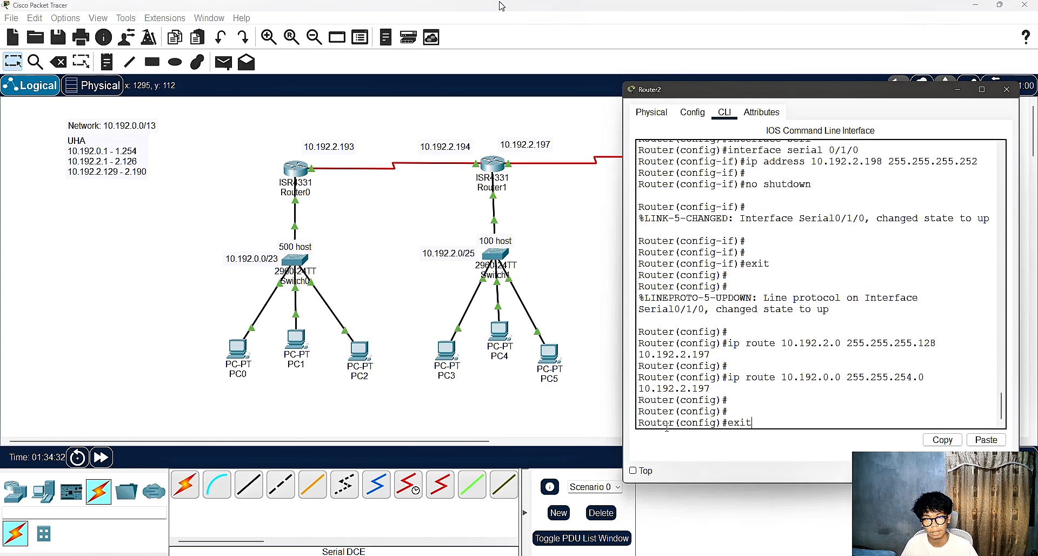
{"action": "key", "text": "Return"}
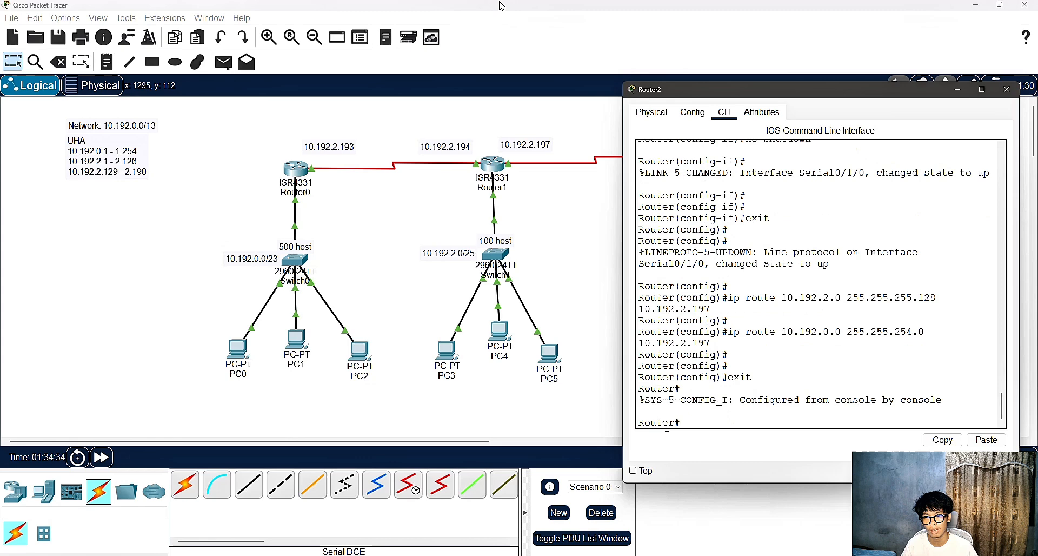
{"action": "left_click", "coordinate": [1006, 89]}
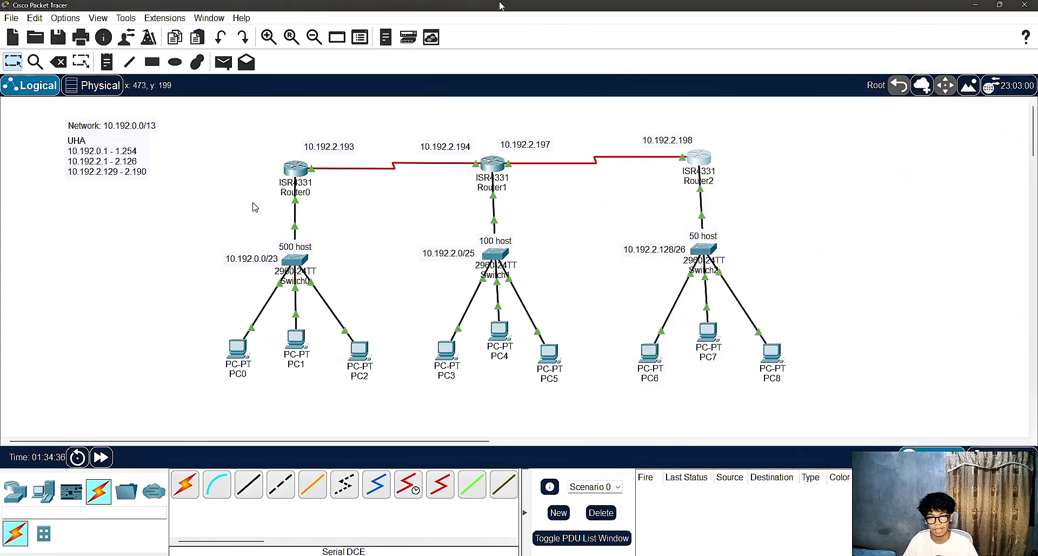
Send a simple PDU from PC0 to PC3 and fire it again to test connectivity between the first two LANs.
{"action": "left_click", "coordinate": [227, 68]}
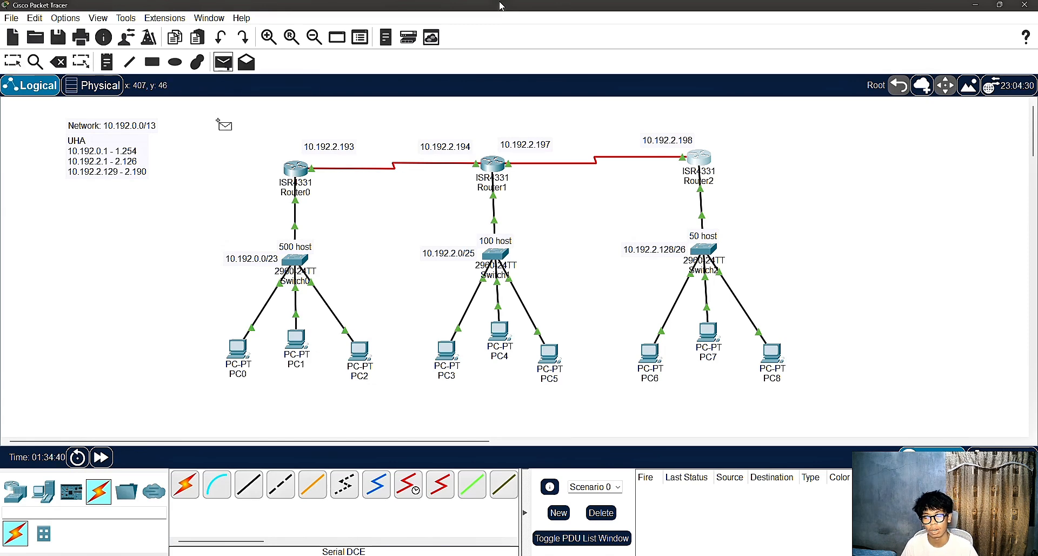
{"action": "left_click", "coordinate": [238, 351]}
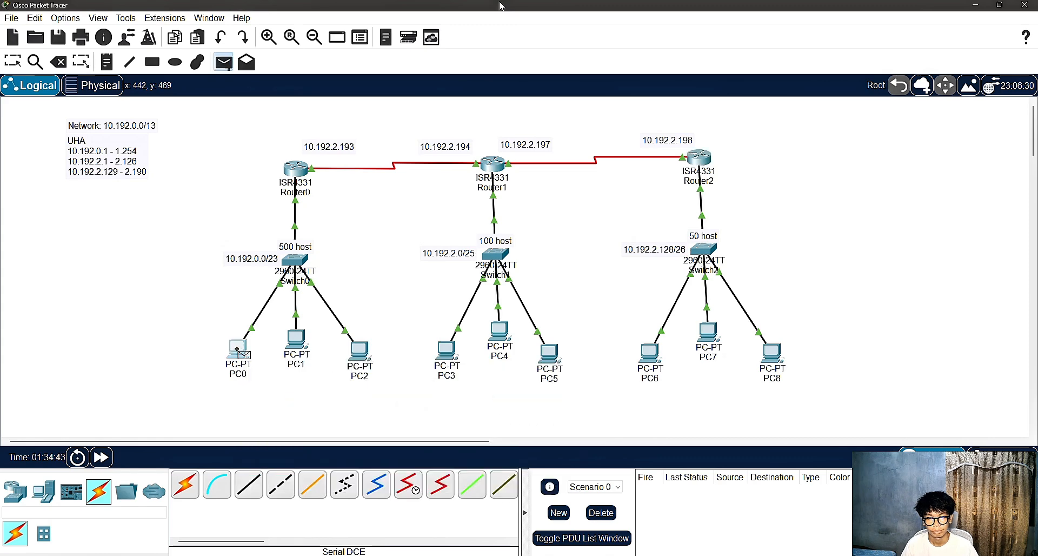
{"action": "left_click", "coordinate": [447, 350]}
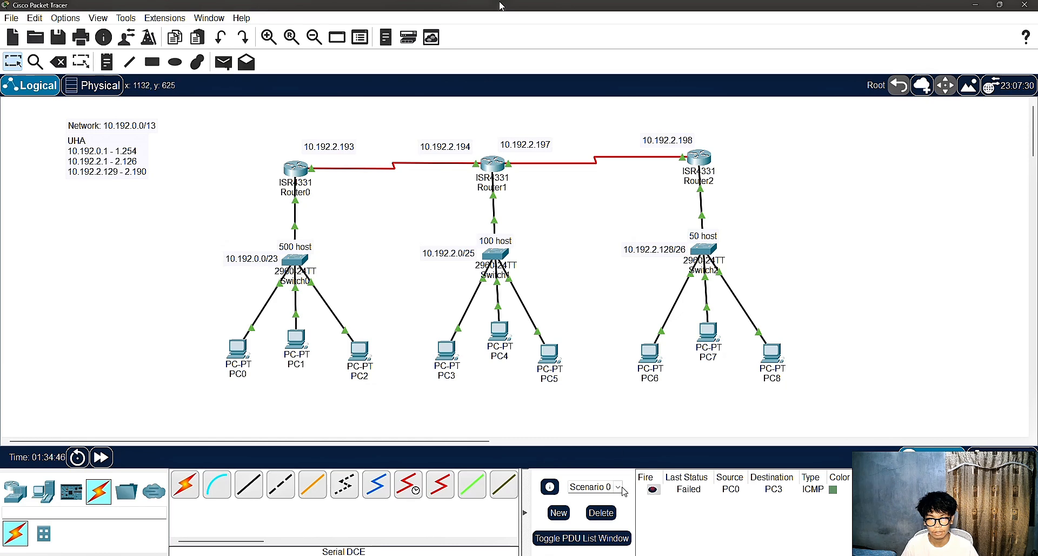
{"action": "double_click", "coordinate": [655, 491]}
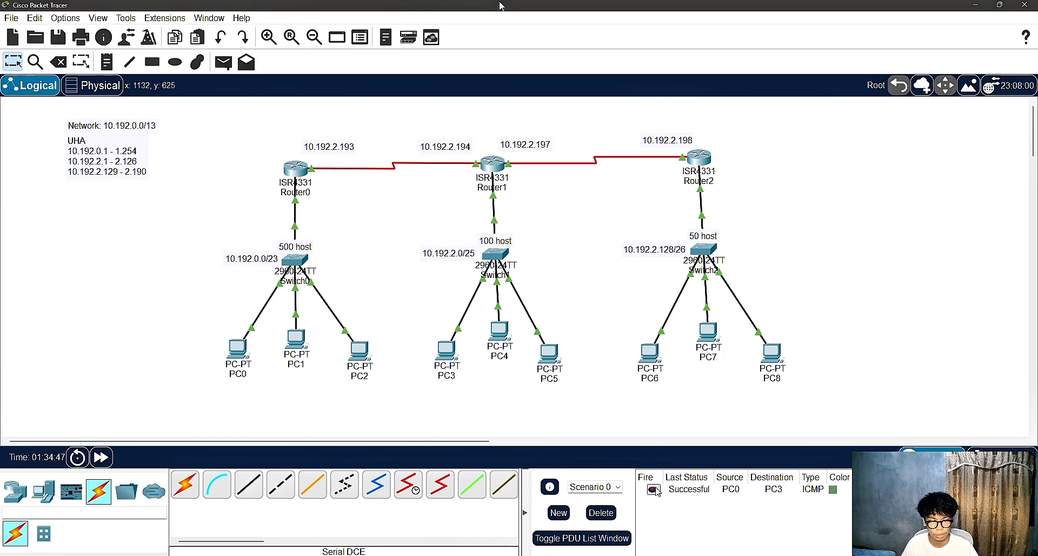
Send a simple PDU from PC1 to PC7 and fire it again to test connectivity between the outer LANs.
{"action": "left_click", "coordinate": [224, 62]}
{"action": "left_click", "coordinate": [293, 345]}
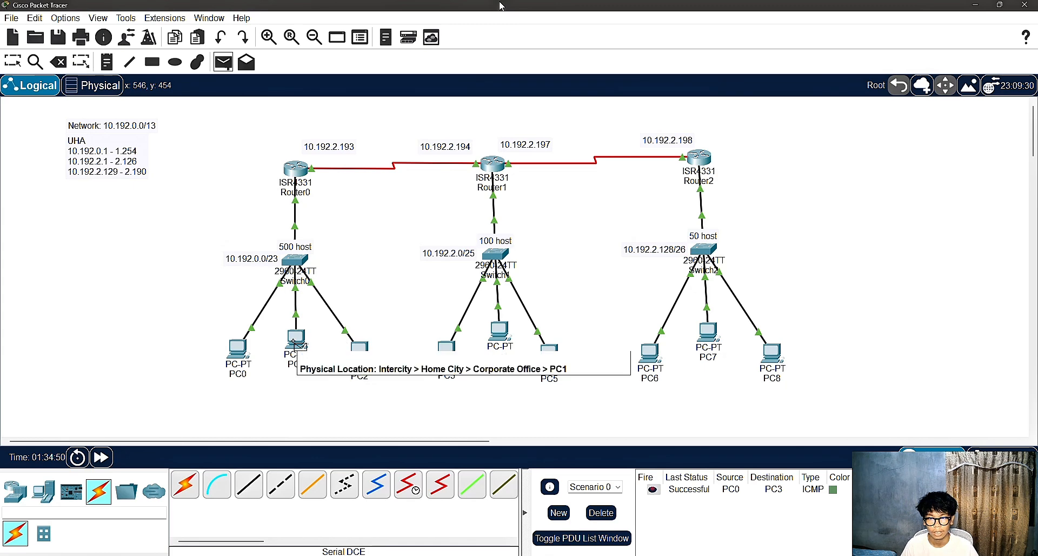
{"action": "left_click", "coordinate": [704, 340]}
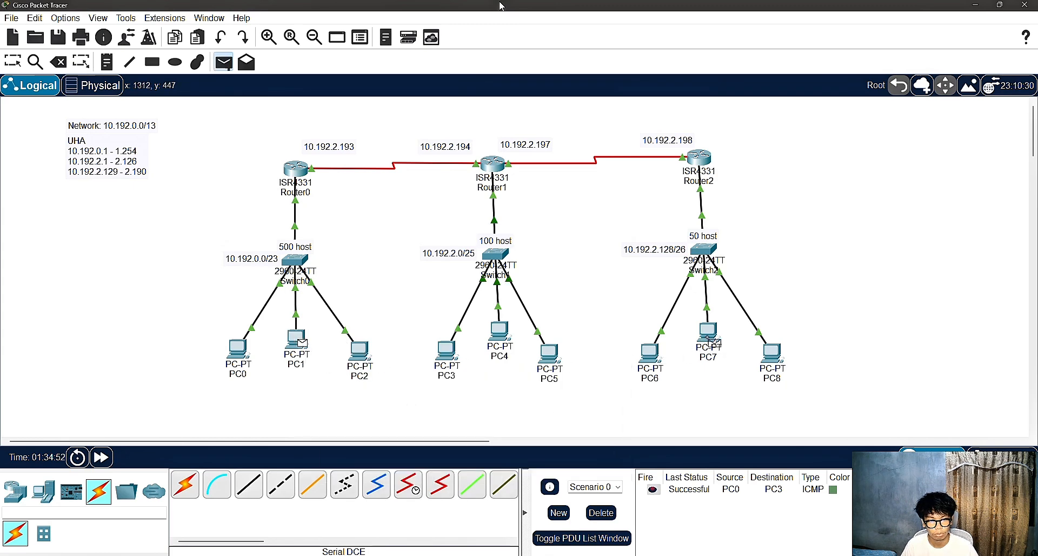
{"action": "left_click", "coordinate": [653, 500]}
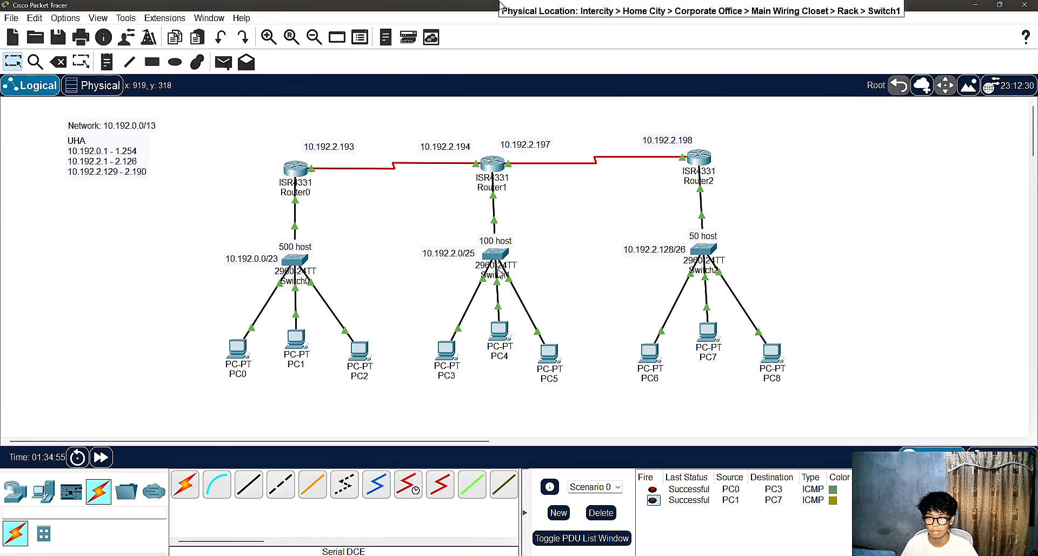
Switch to simulation mode and play the PC0-to-PC3 and PC1-to-PC7 packets through the network.
{"action": "left_click", "coordinate": [1003, 457]}
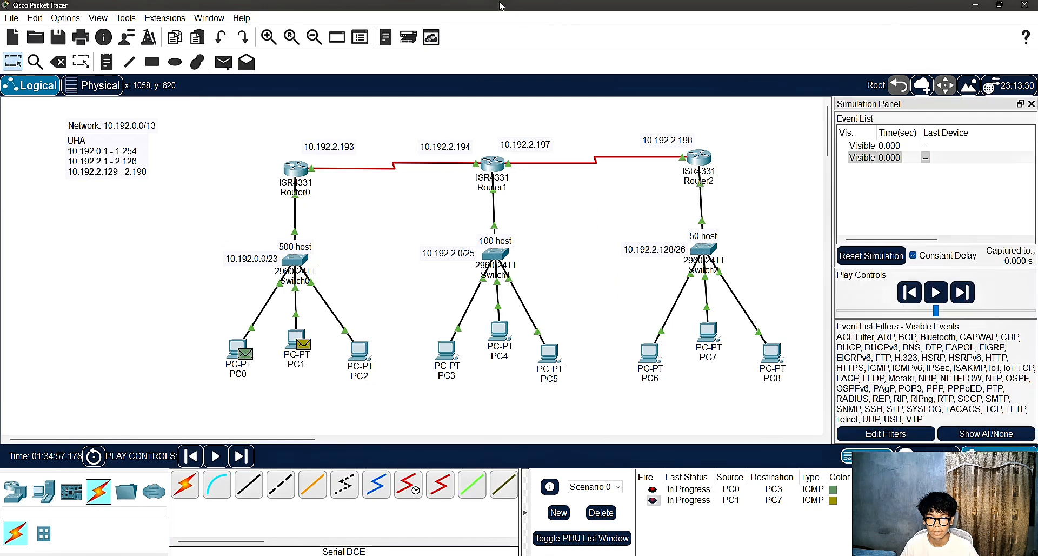
{"action": "left_click", "coordinate": [939, 301]}
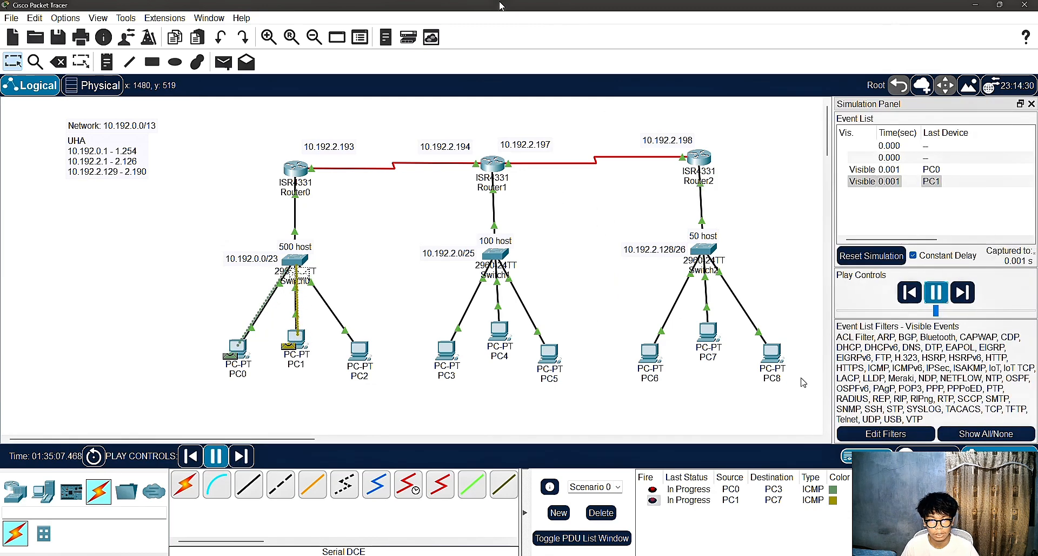